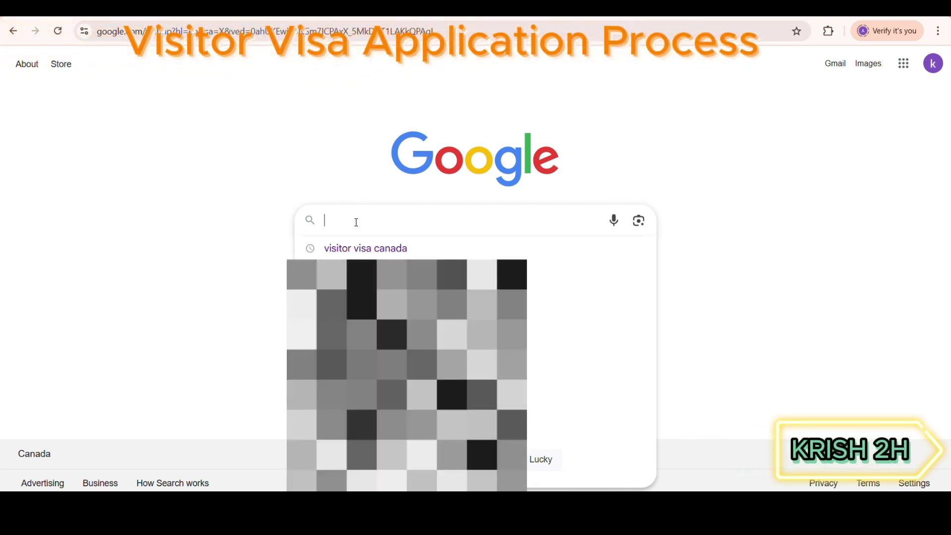
Step: Search 'visitor visa canada' and open the How to apply section of the Canada.ca visitor visa page
{"action": "left_click", "coordinate": [375, 249]}
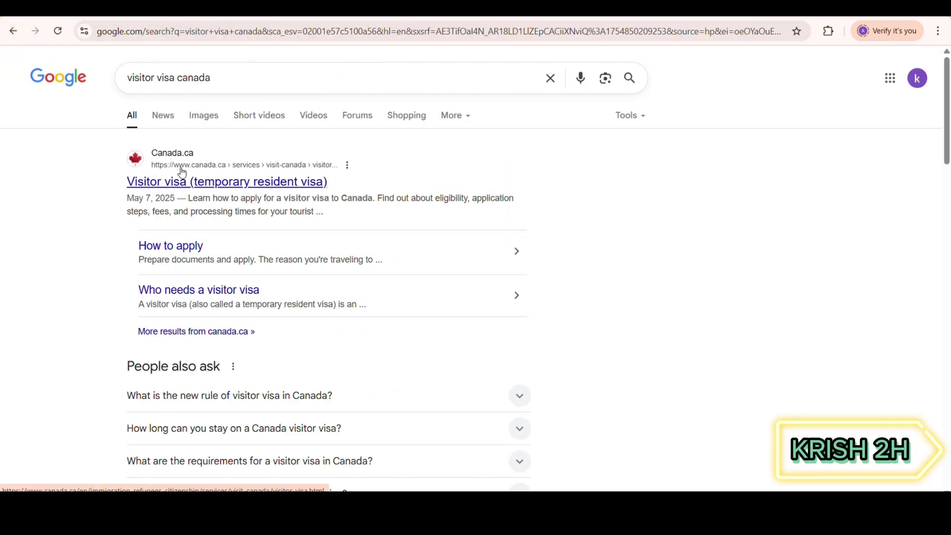
{"action": "left_click", "coordinate": [215, 184]}
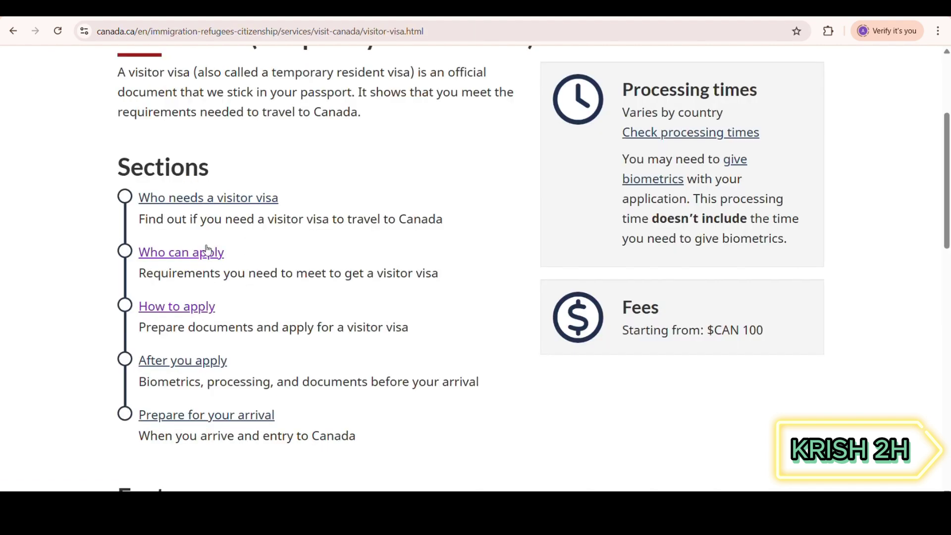
{"action": "left_click", "coordinate": [187, 308]}
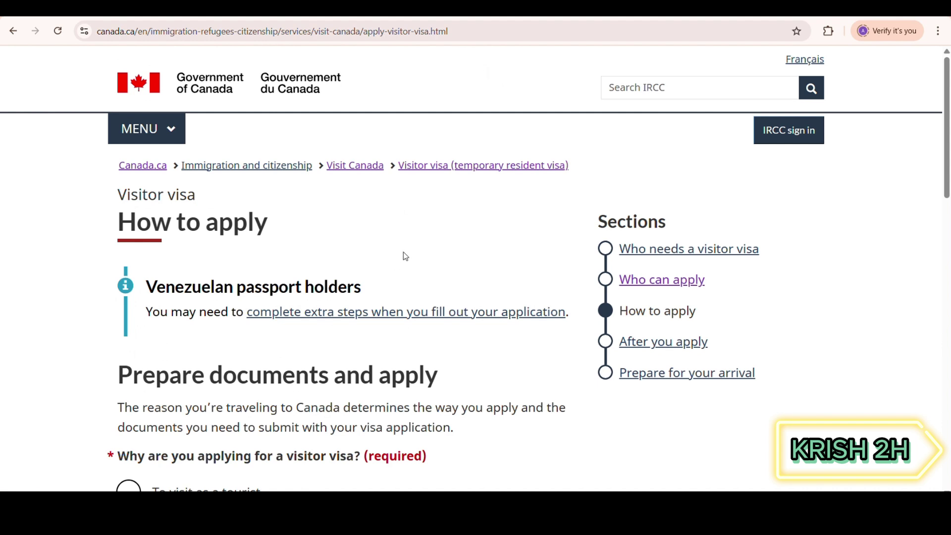
{"action": "scroll", "coordinate": [405, 256], "scroll_direction": "down", "scroll_amount": 6}
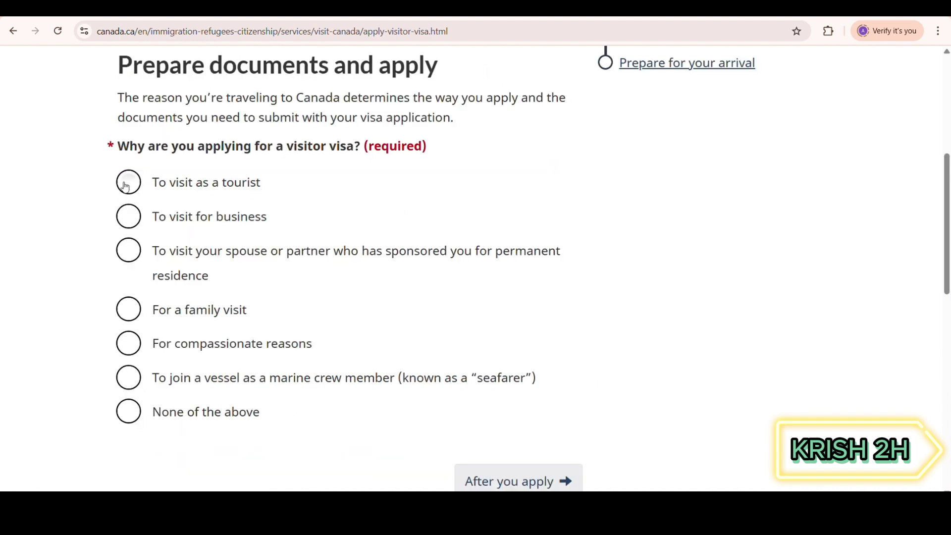
Step: Choose 'To visit as a tourist' and scroll through the tourist document checklist to the portal options
{"action": "left_click", "coordinate": [125, 187]}
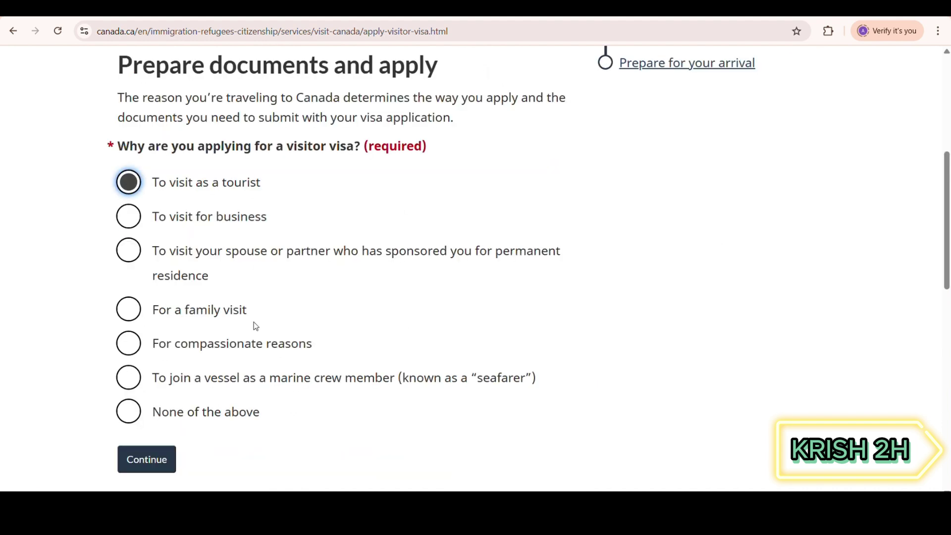
{"action": "left_click", "coordinate": [147, 466]}
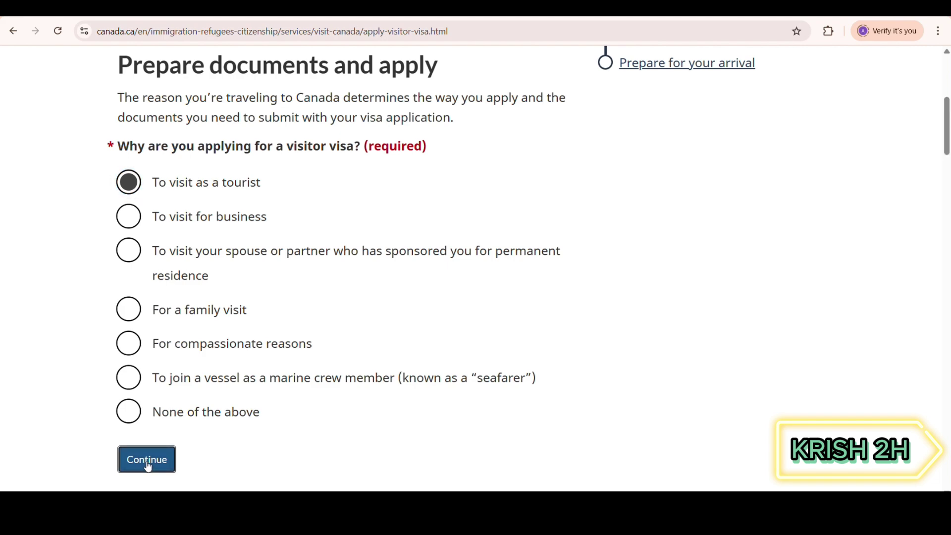
{"action": "scroll", "coordinate": [194, 113], "scroll_direction": "down", "scroll_amount": 1}
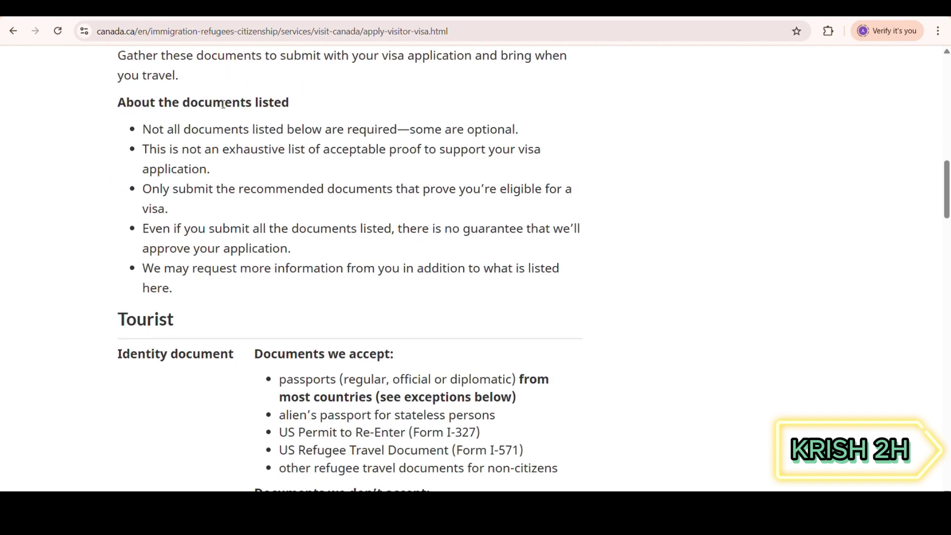
{"action": "scroll", "coordinate": [244, 192], "scroll_direction": "down", "scroll_amount": 2}
{"action": "scroll", "coordinate": [298, 204], "scroll_direction": "down", "scroll_amount": 3}
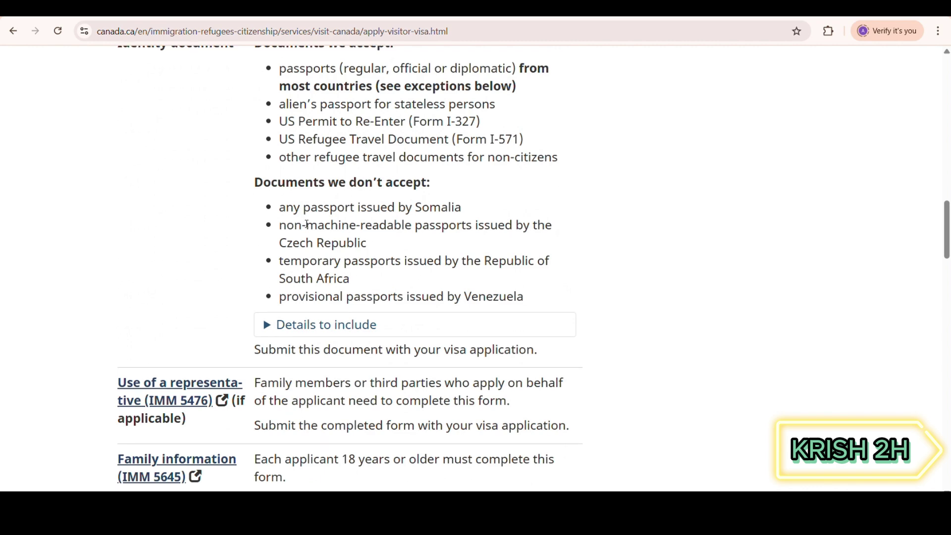
{"action": "scroll", "coordinate": [159, 161], "scroll_direction": "down", "scroll_amount": 4}
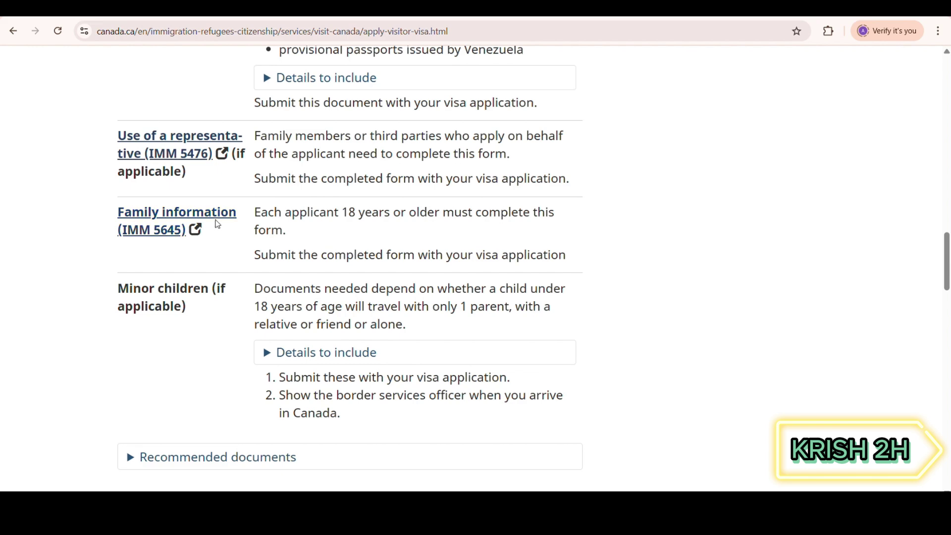
{"action": "scroll", "coordinate": [223, 324], "scroll_direction": "down", "scroll_amount": 10}
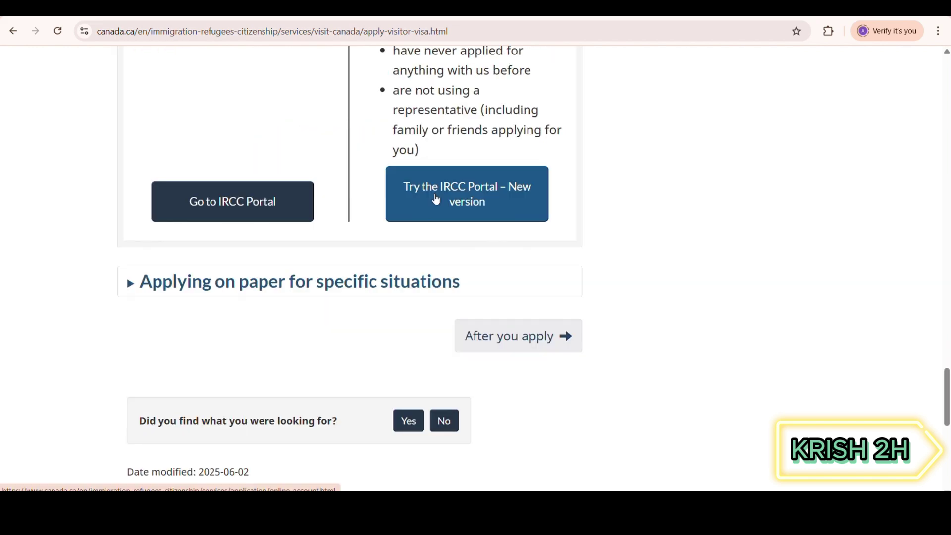
Step: Open the IRCC Portal – New version page, noting the visitor/super visa and 18-or-older requirements, and reach the eligibility check
{"action": "left_click", "coordinate": [491, 202]}
{"action": "scroll", "coordinate": [462, 230], "scroll_direction": "down", "scroll_amount": 5}
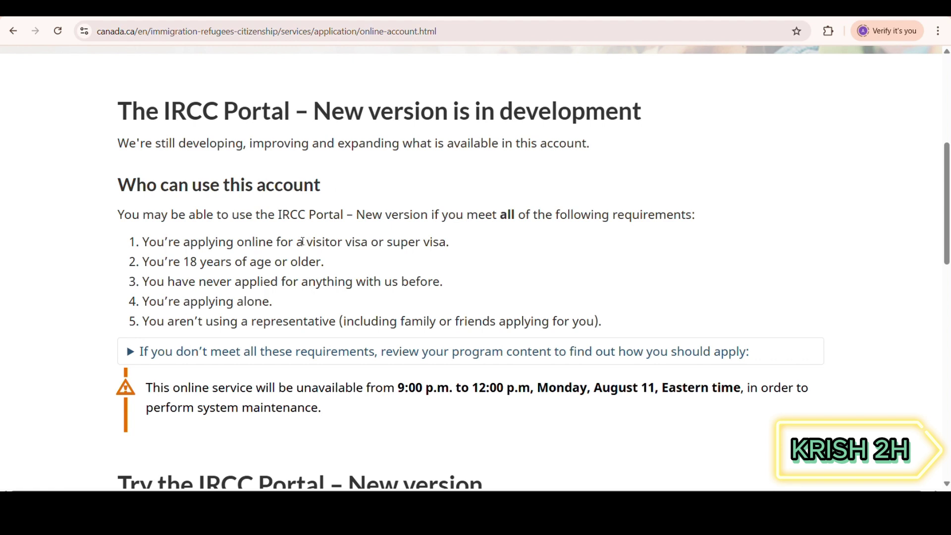
{"action": "left_click_drag", "start_coordinate": [302, 241], "coordinate": [448, 242]}
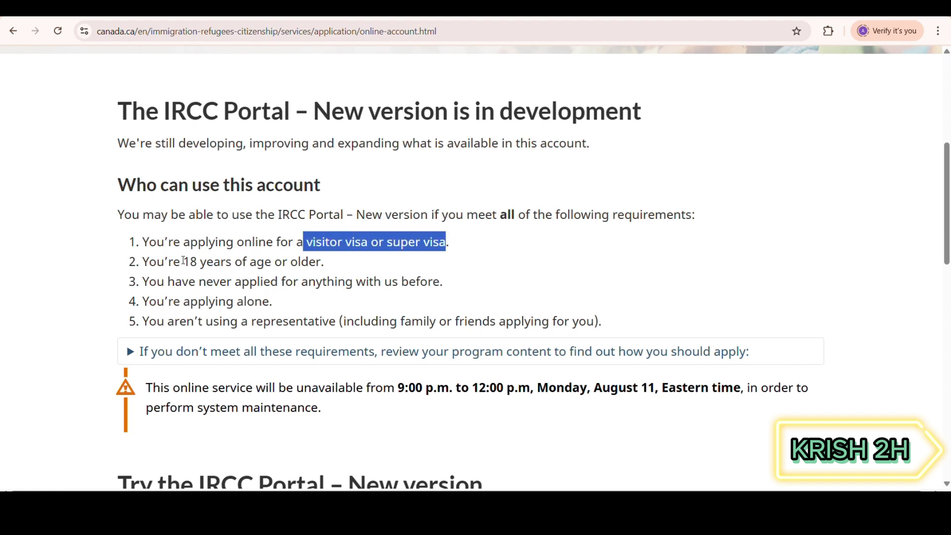
{"action": "left_click_drag", "start_coordinate": [180, 260], "coordinate": [340, 324]}
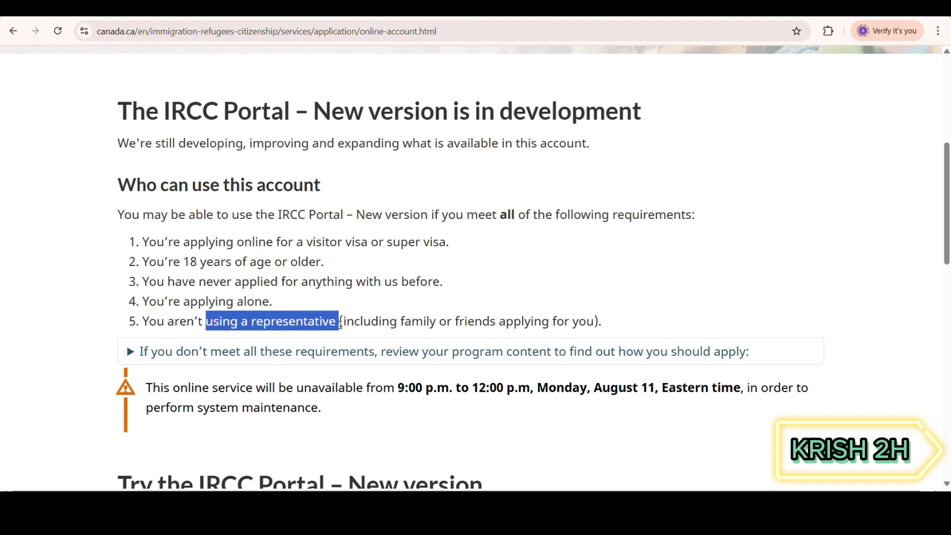
{"action": "scroll", "coordinate": [339, 319], "scroll_direction": "down", "scroll_amount": 5}
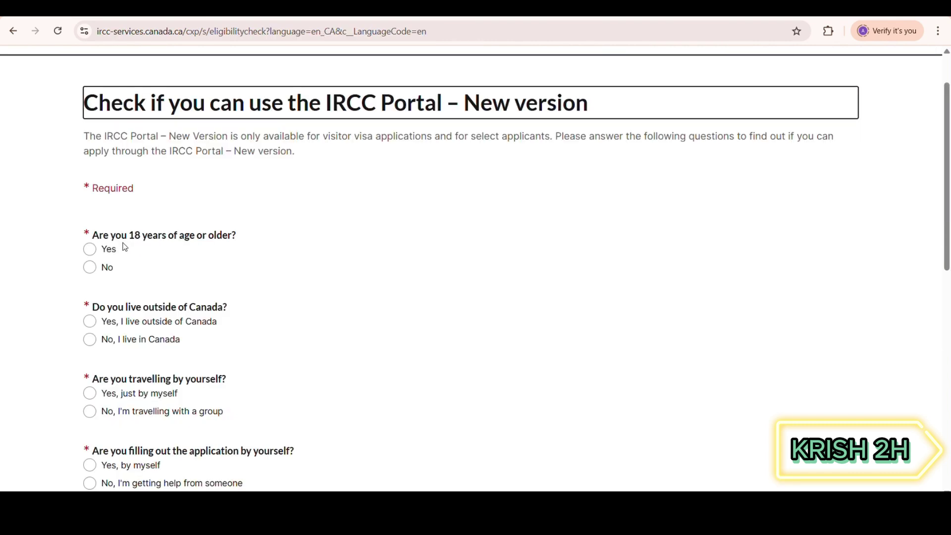
Step: Answer eligibility as an adult living outside Canada, travelling and applying alone, first-time visitor visa only
{"action": "left_click", "coordinate": [88, 249]}
{"action": "scroll", "coordinate": [89, 252], "scroll_direction": "down", "scroll_amount": 3}
{"action": "left_click", "coordinate": [89, 321]}
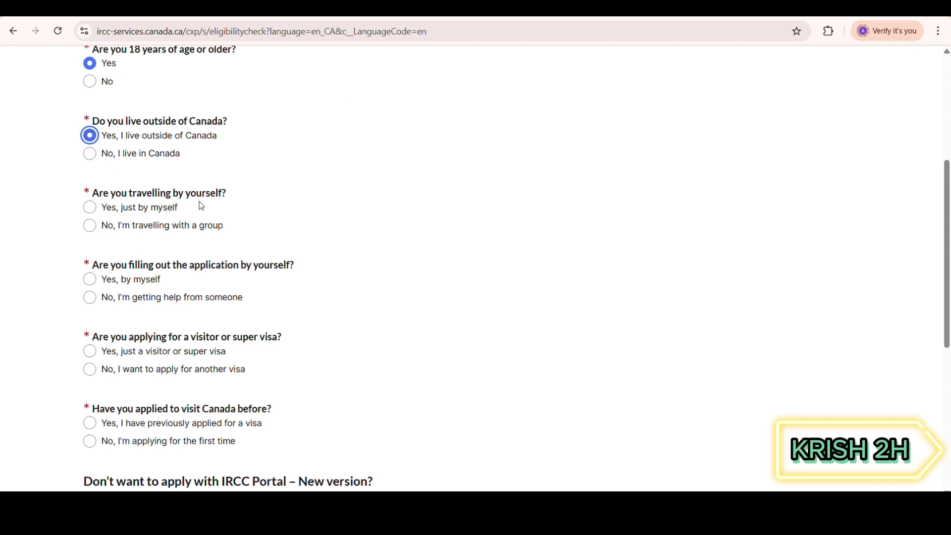
{"action": "left_click", "coordinate": [101, 209]}
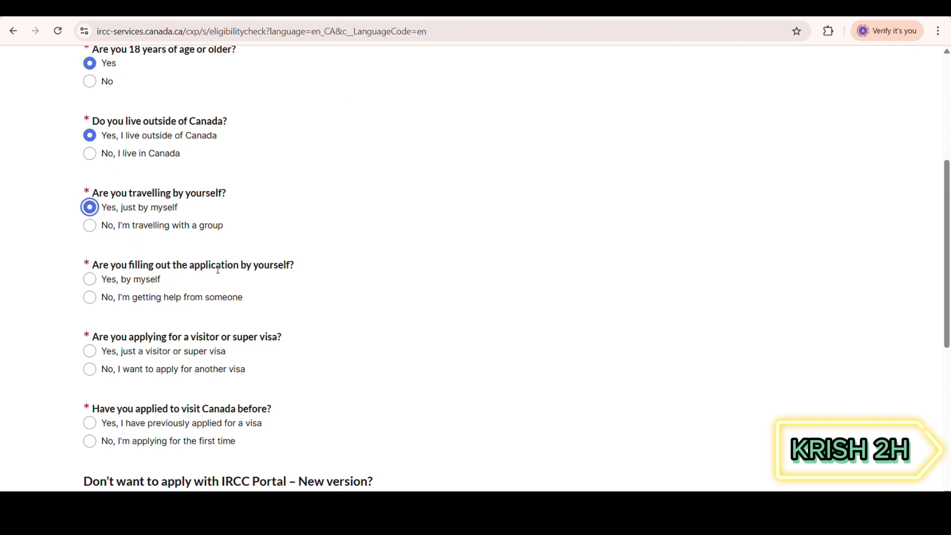
{"action": "left_click", "coordinate": [138, 281]}
{"action": "scroll", "coordinate": [136, 170], "scroll_direction": "down", "scroll_amount": 3}
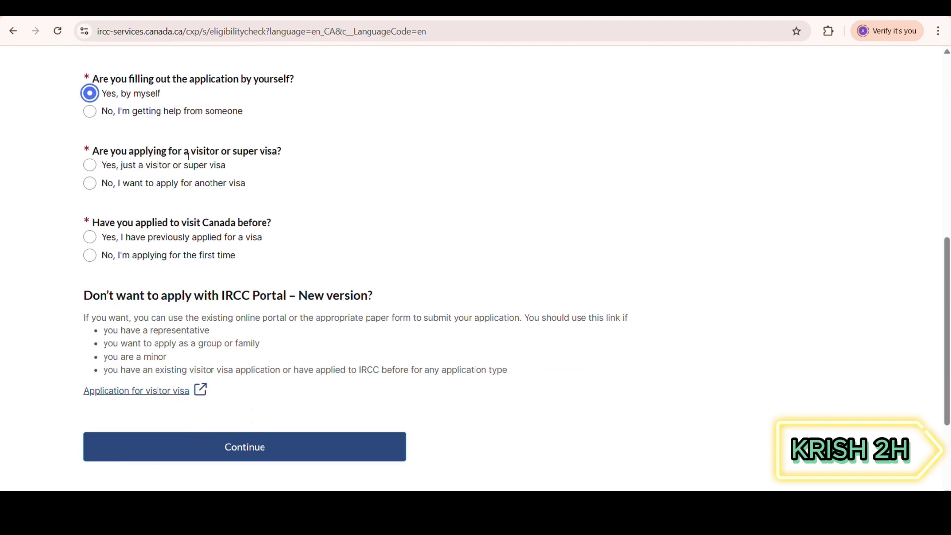
{"action": "left_click", "coordinate": [90, 166]}
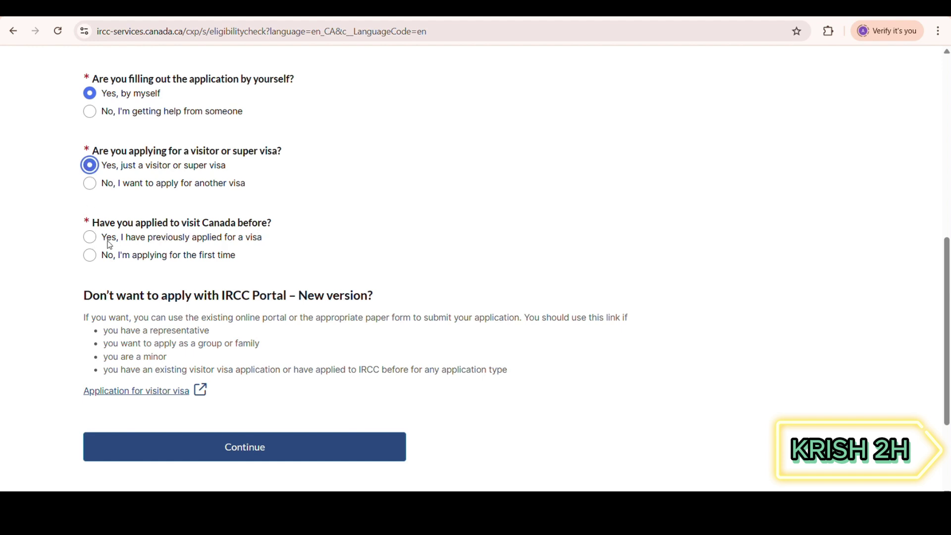
{"action": "left_click", "coordinate": [91, 256]}
{"action": "scroll", "coordinate": [291, 248], "scroll_direction": "down", "scroll_amount": 3}
{"action": "left_click", "coordinate": [280, 323]}
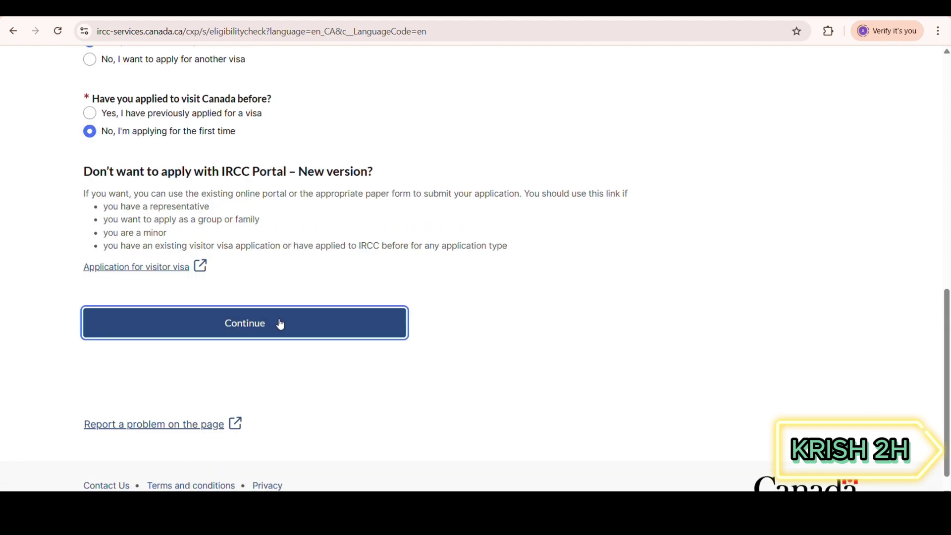
Step: Enter the surname, given name and e-mail address, and submit to request the invitation link
{"action": "scroll", "coordinate": [279, 323], "scroll_direction": "down", "scroll_amount": 3}
{"action": "left_click", "coordinate": [159, 248]}
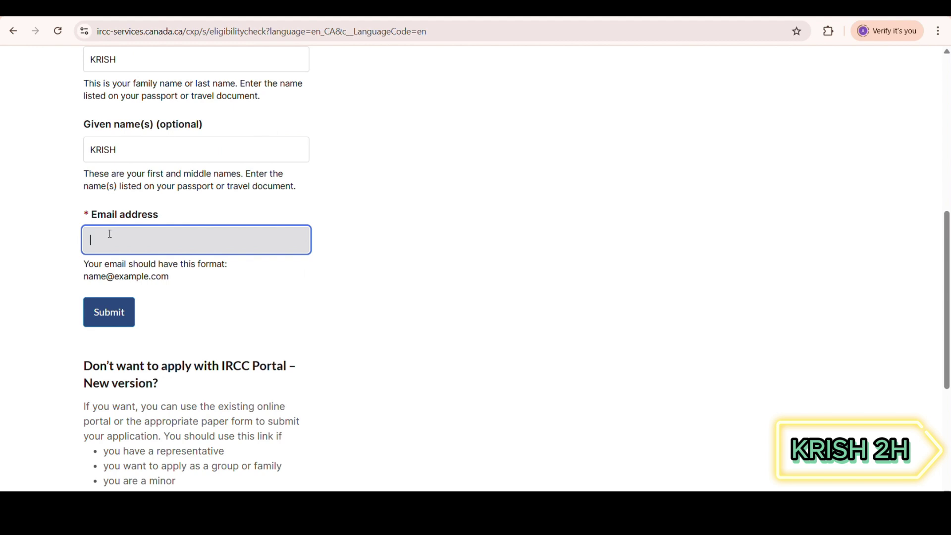
{"action": "key", "text": "ctrl+v"}
{"action": "scroll", "coordinate": [163, 251], "scroll_direction": "up", "scroll_amount": 1}
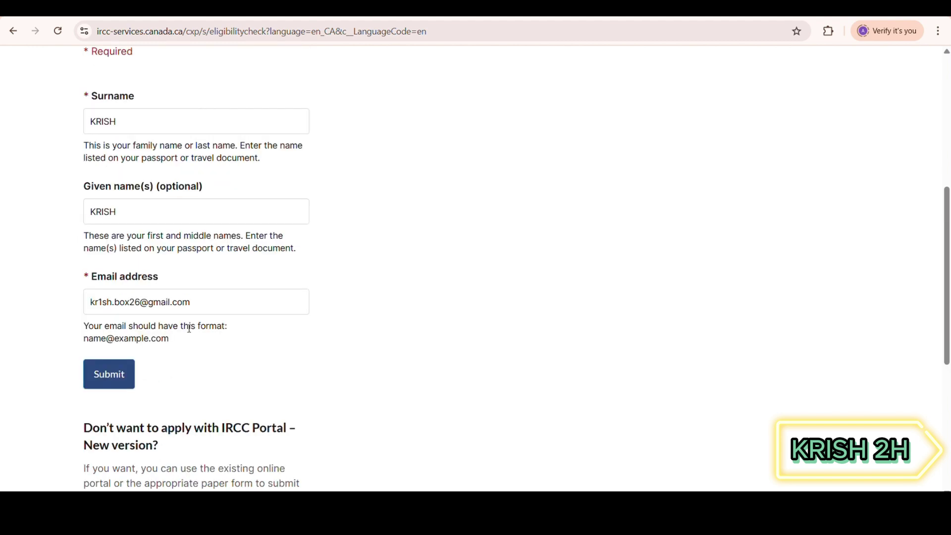
{"action": "left_click", "coordinate": [123, 388]}
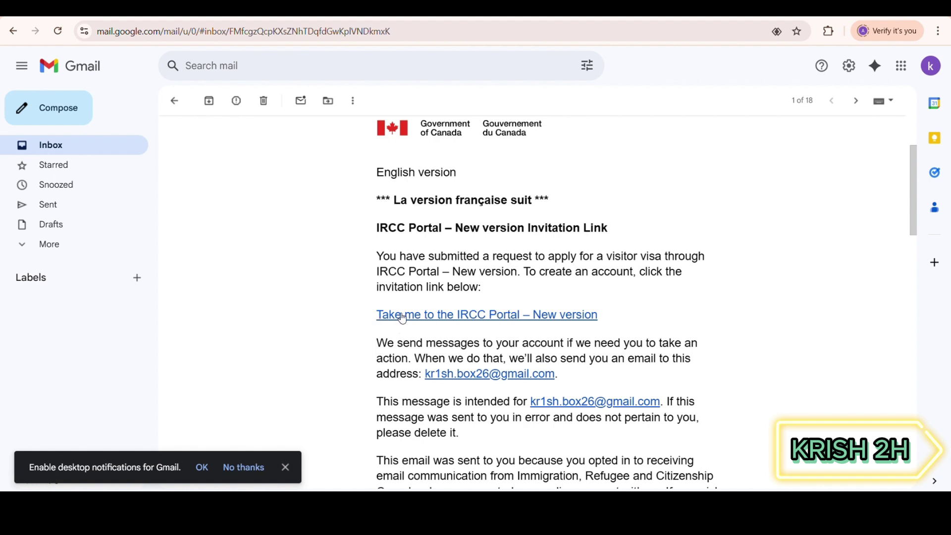
Step: Follow the 'Take me to the IRCC Portal – New version' link in the IRCC invitation email
{"action": "left_click", "coordinate": [482, 317]}
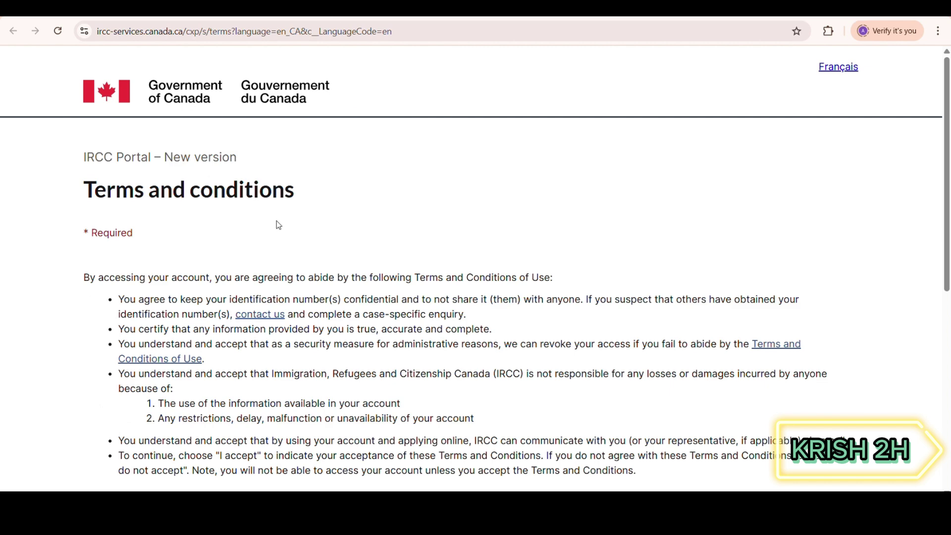
Step: Accept the IRCC Portal terms and conditions and proceed to account creation
{"action": "scroll", "coordinate": [279, 228], "scroll_direction": "down", "scroll_amount": 8}
{"action": "left_click", "coordinate": [90, 230]}
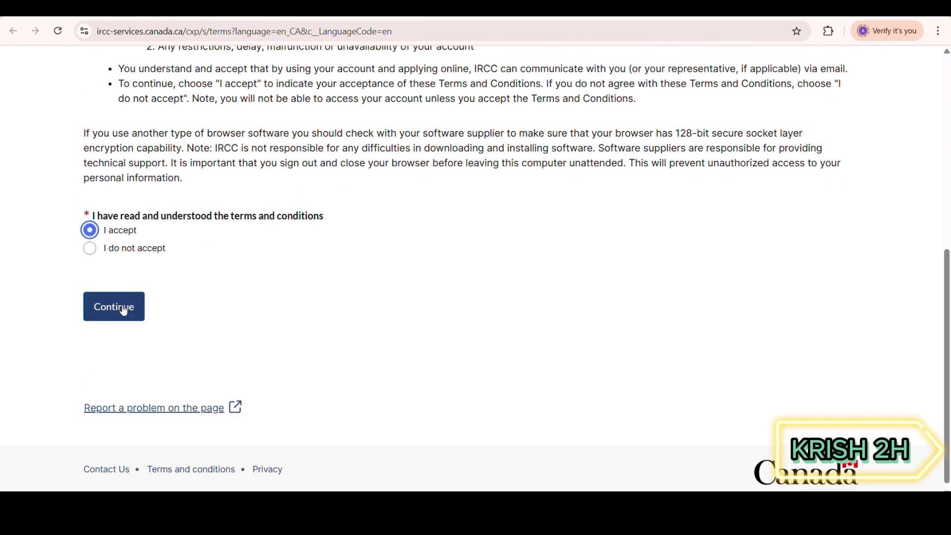
{"action": "left_click", "coordinate": [119, 316]}
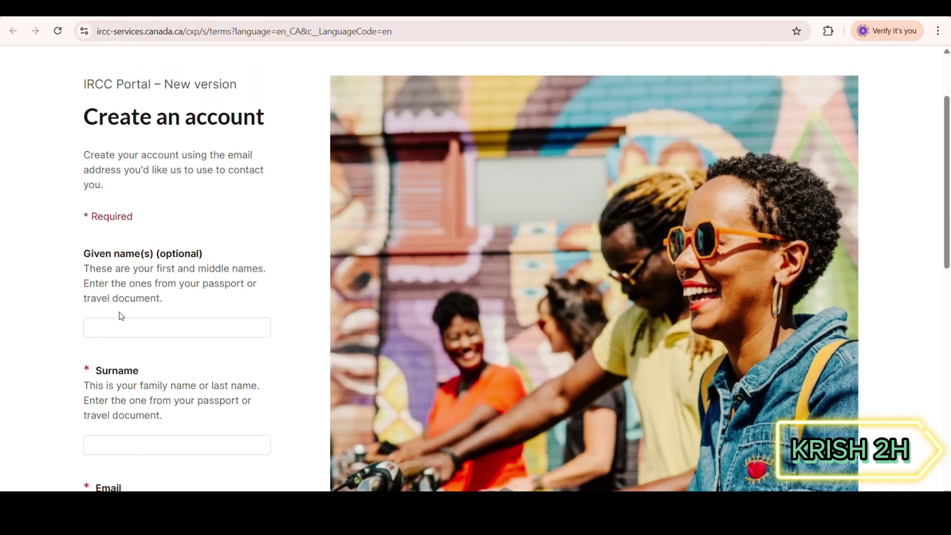
Step: Fill in given name, surname, e-mail, password and confirmation, and pass the hCaptcha check
{"action": "scroll", "coordinate": [159, 224], "scroll_direction": "down", "scroll_amount": 1}
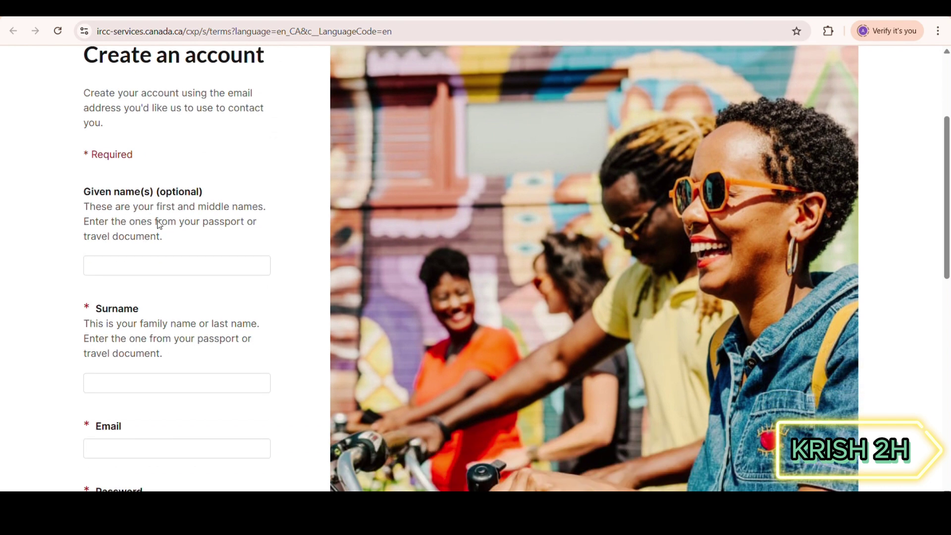
{"action": "left_click", "coordinate": [133, 273]}
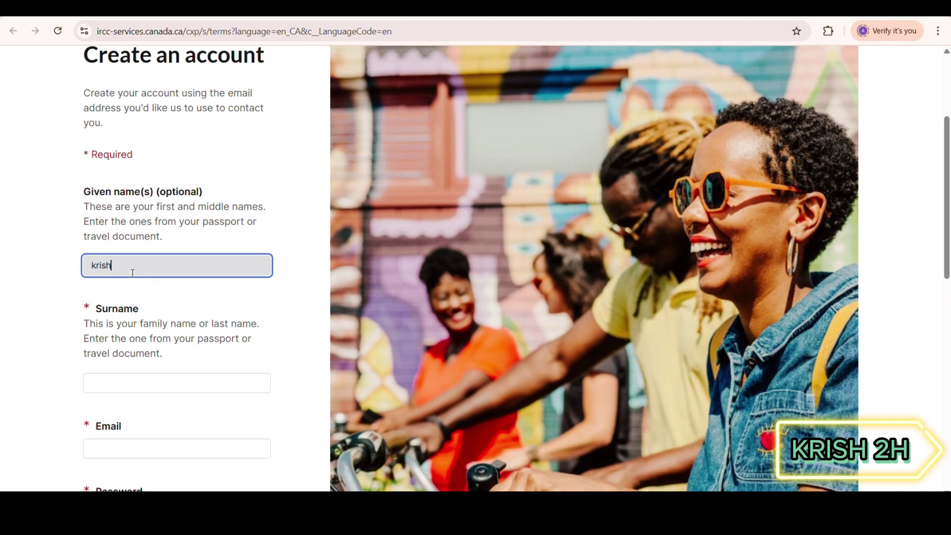
{"action": "key", "text": "Tab"}
{"action": "type", "text": "kr"}
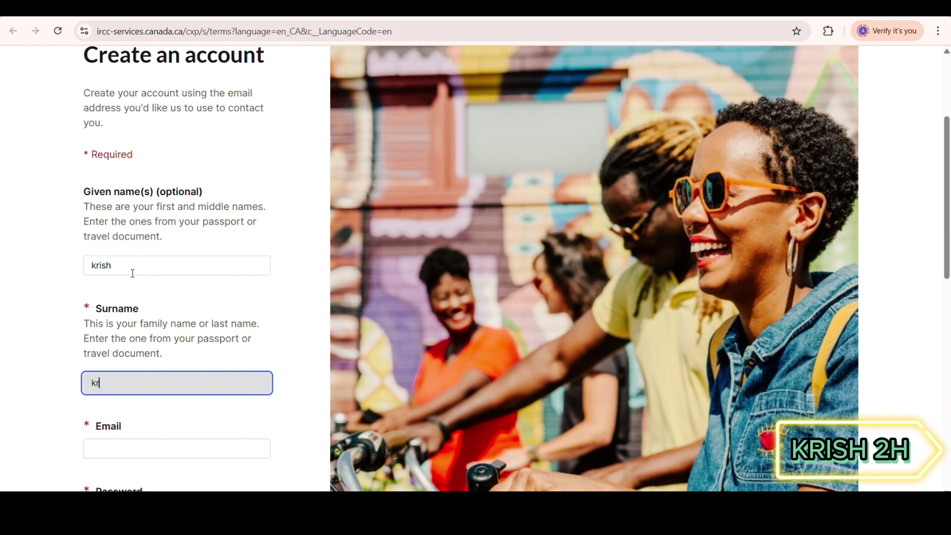
{"action": "type", "text": "ish"}
{"action": "scroll", "coordinate": [132, 273], "scroll_direction": "down", "scroll_amount": 3}
{"action": "left_click", "coordinate": [151, 265]}
{"action": "key", "text": "ctrl+v"}
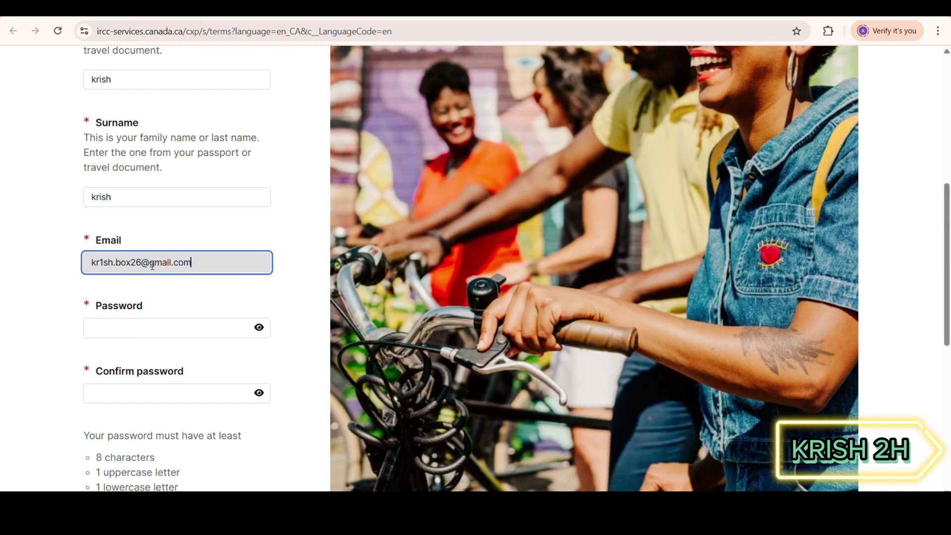
{"action": "left_click", "coordinate": [137, 325]}
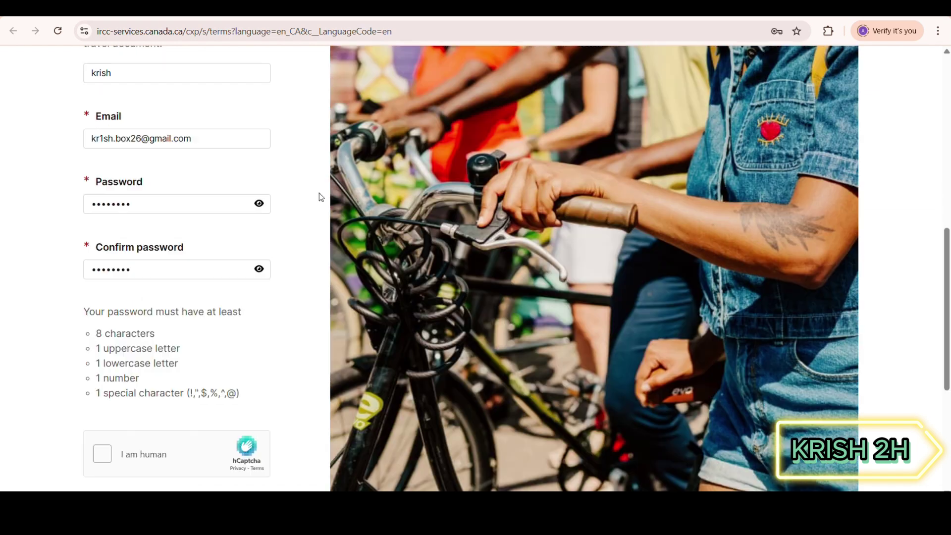
{"action": "scroll", "coordinate": [272, 208], "scroll_direction": "down", "scroll_amount": 3}
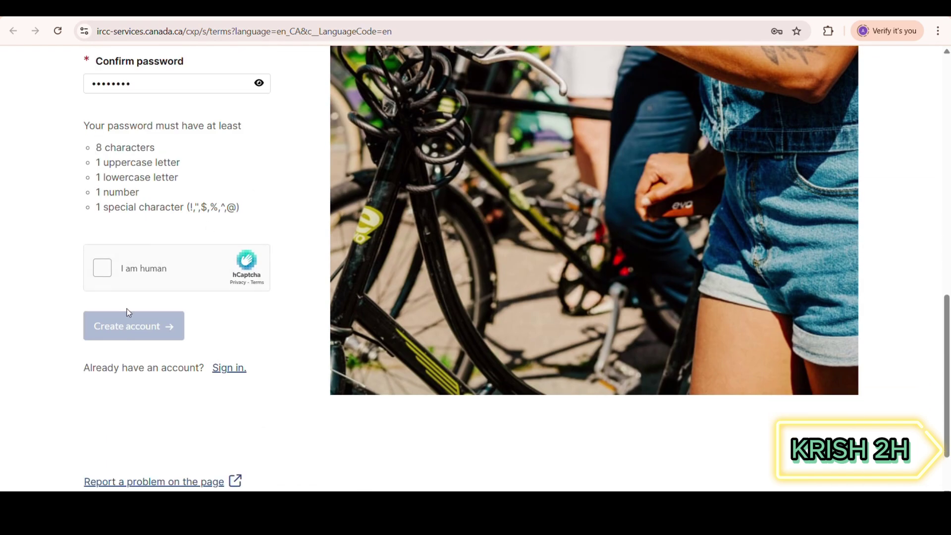
{"action": "left_click", "coordinate": [108, 277]}
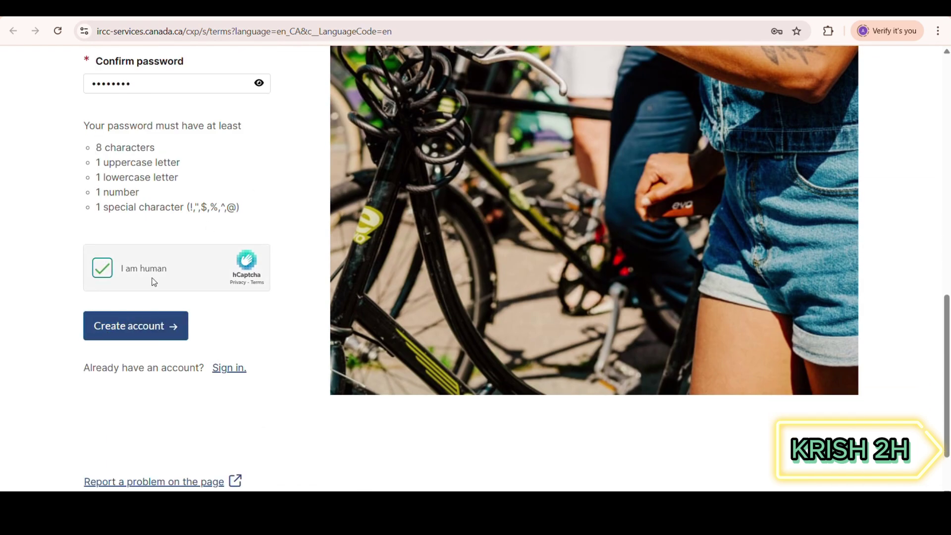
Step: Create the account, then select the verification code in the IRCC email in Gmail
{"action": "left_click", "coordinate": [141, 335]}
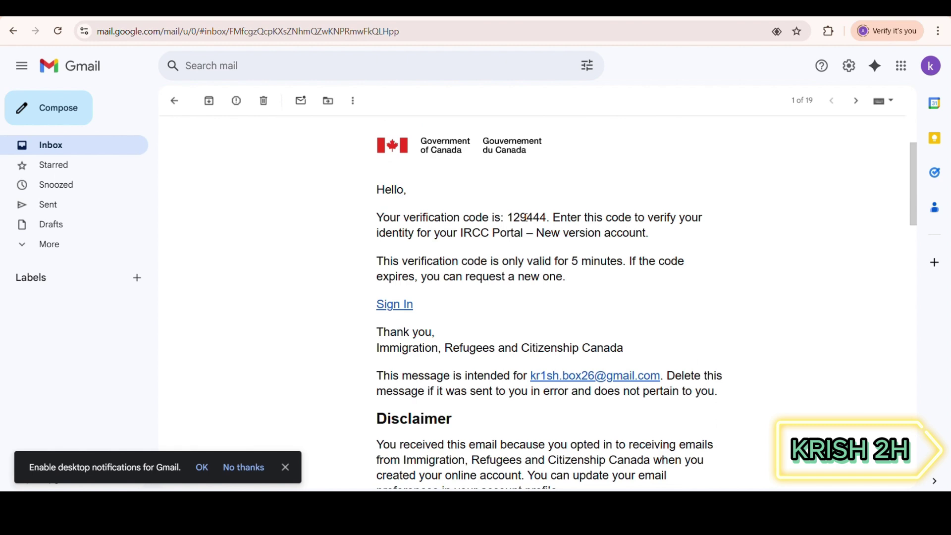
{"action": "double_click", "coordinate": [525, 217]}
{"action": "key", "text": "ctrl+c"}
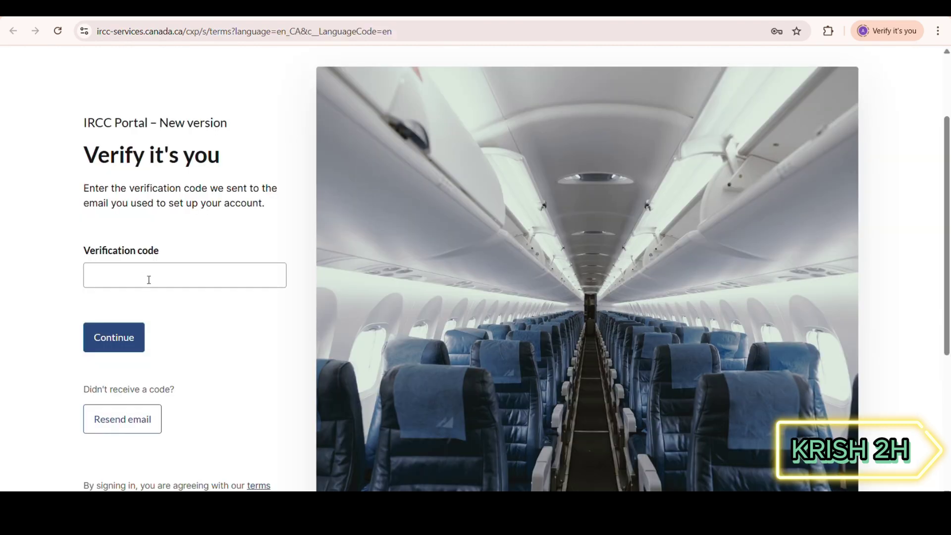
Step: Paste the emailed verification code to verify the new account
{"action": "left_click", "coordinate": [148, 276]}
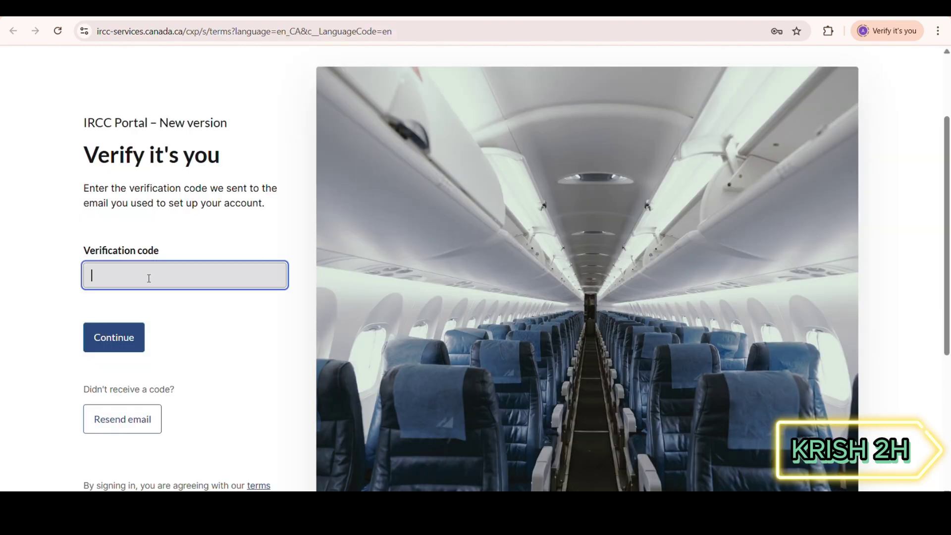
{"action": "key", "text": "ctrl+v"}
{"action": "left_click", "coordinate": [131, 341]}
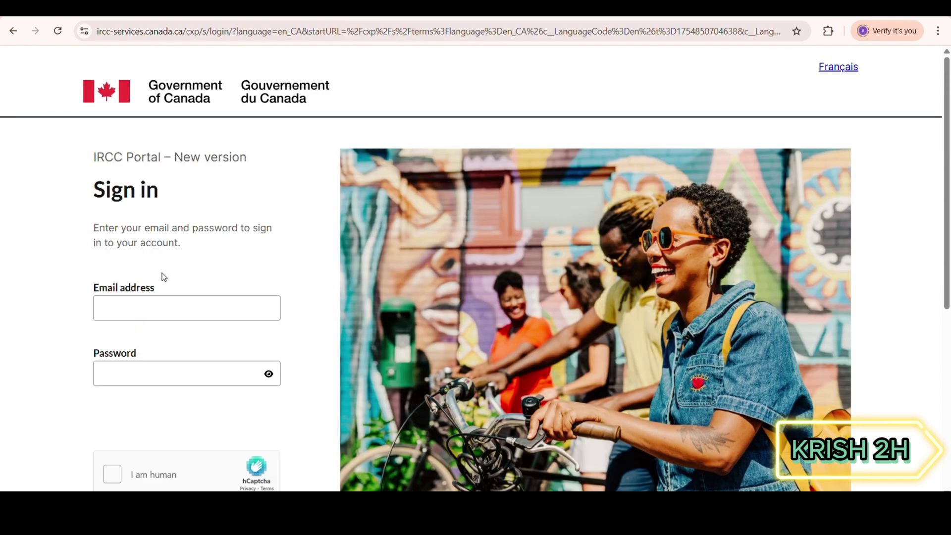
Step: Sign in with the saved e-mail and password, pass hCaptcha, and submit the new verification code
{"action": "scroll", "coordinate": [179, 319], "scroll_direction": "down", "scroll_amount": 3}
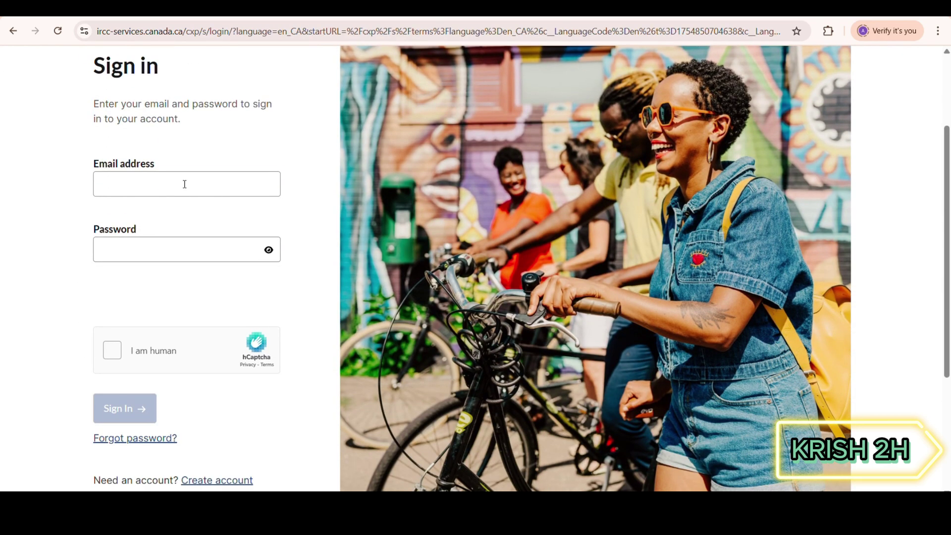
{"action": "left_click", "coordinate": [184, 184]}
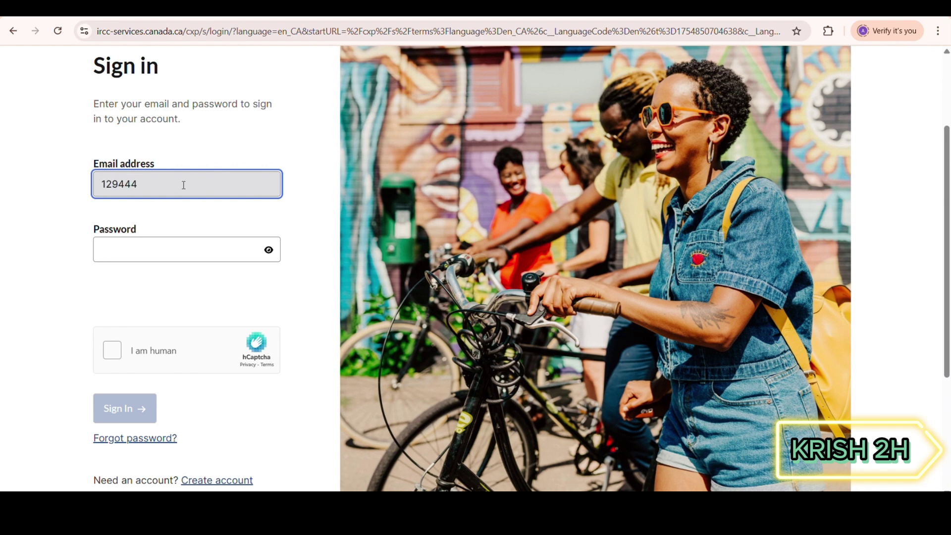
{"action": "key", "text": "Return"}
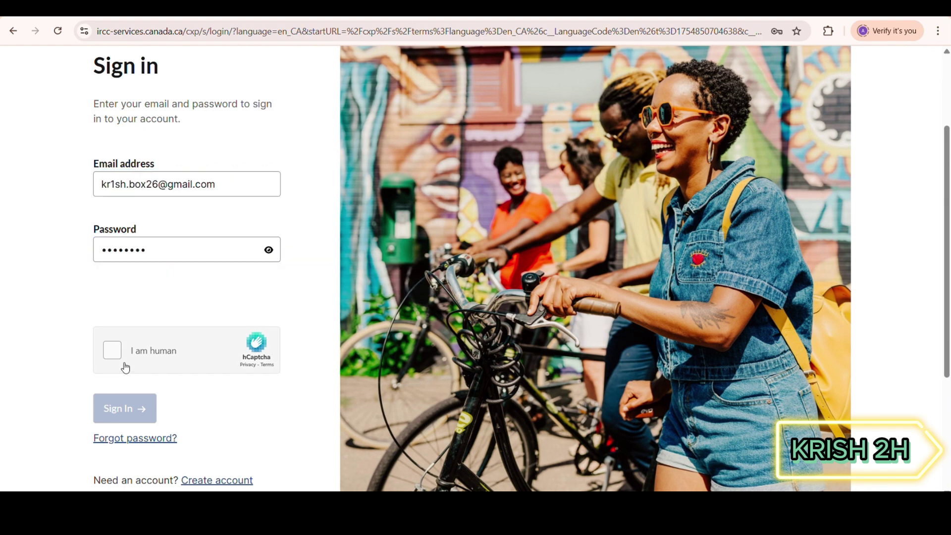
{"action": "left_click", "coordinate": [112, 350]}
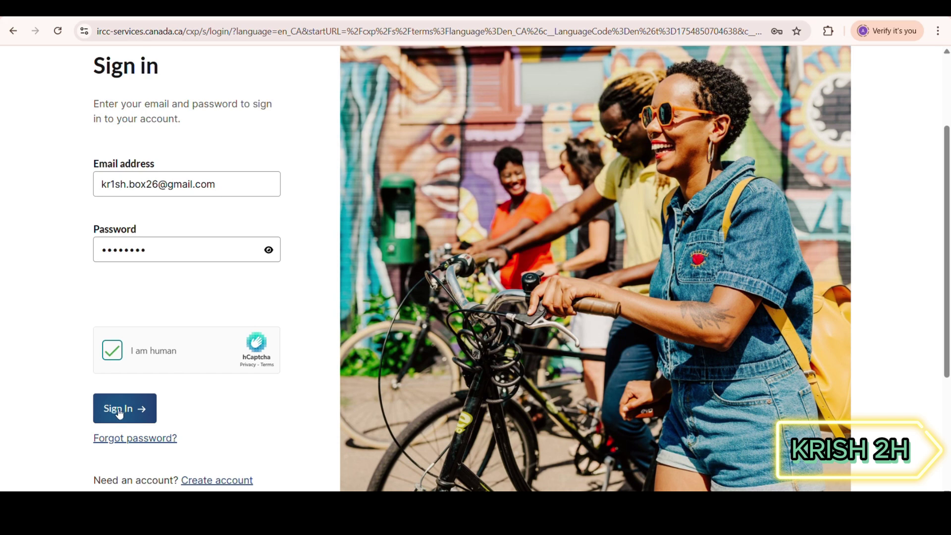
{"action": "left_click", "coordinate": [118, 412]}
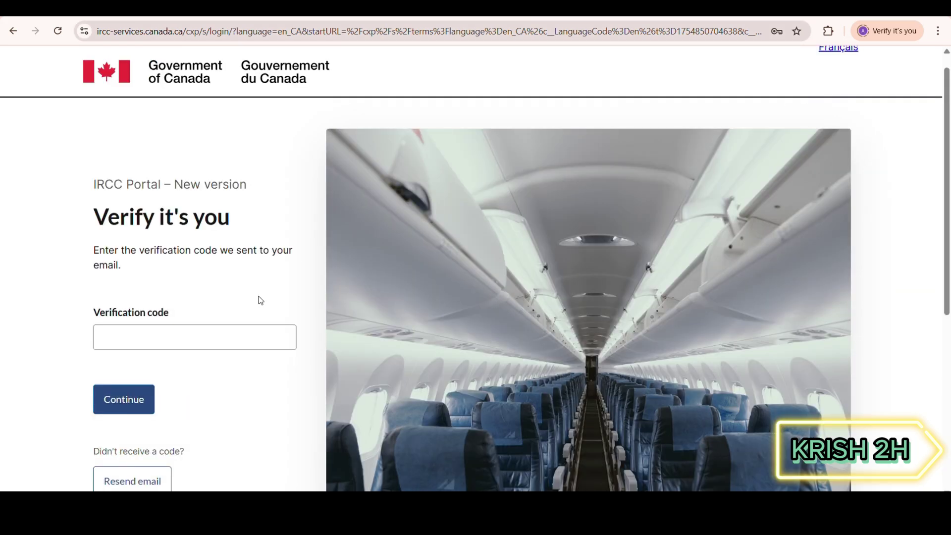
{"action": "scroll", "coordinate": [261, 300], "scroll_direction": "down", "scroll_amount": 2}
{"action": "key", "text": "ctrl+v"}
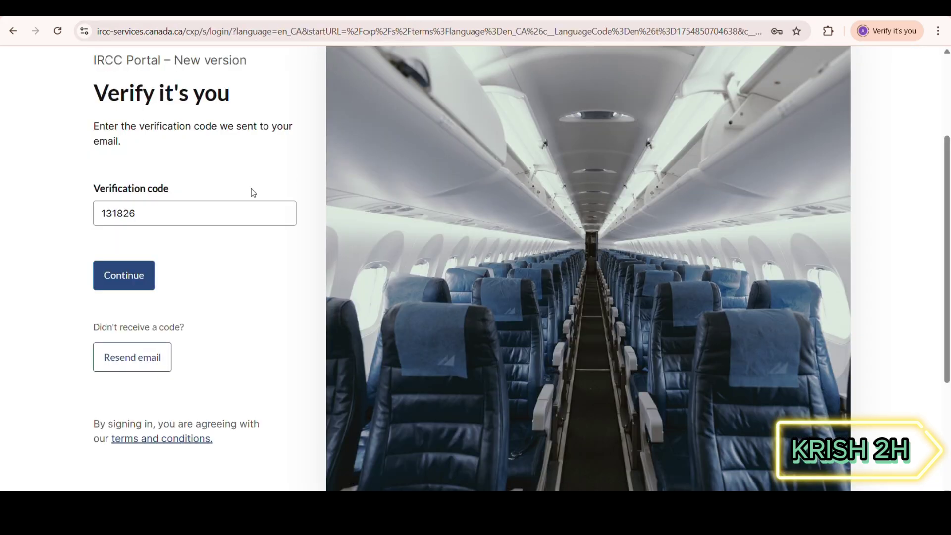
{"action": "left_click", "coordinate": [133, 272]}
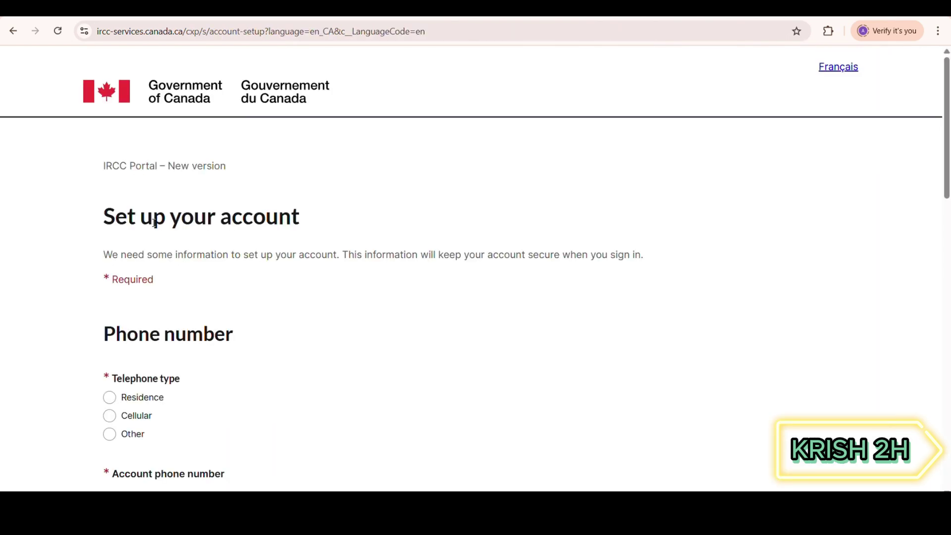
Step: Set a Cellular phone number and three security questions with answers, then save the account setup
{"action": "scroll", "coordinate": [247, 225], "scroll_direction": "down", "scroll_amount": 3}
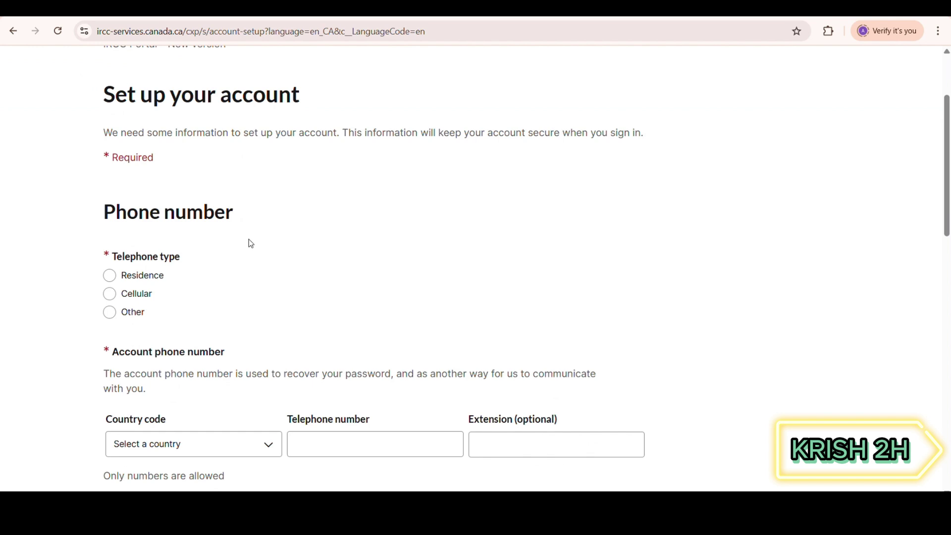
{"action": "left_click", "coordinate": [110, 292]}
{"action": "scroll", "coordinate": [233, 250], "scroll_direction": "down", "scroll_amount": 3}
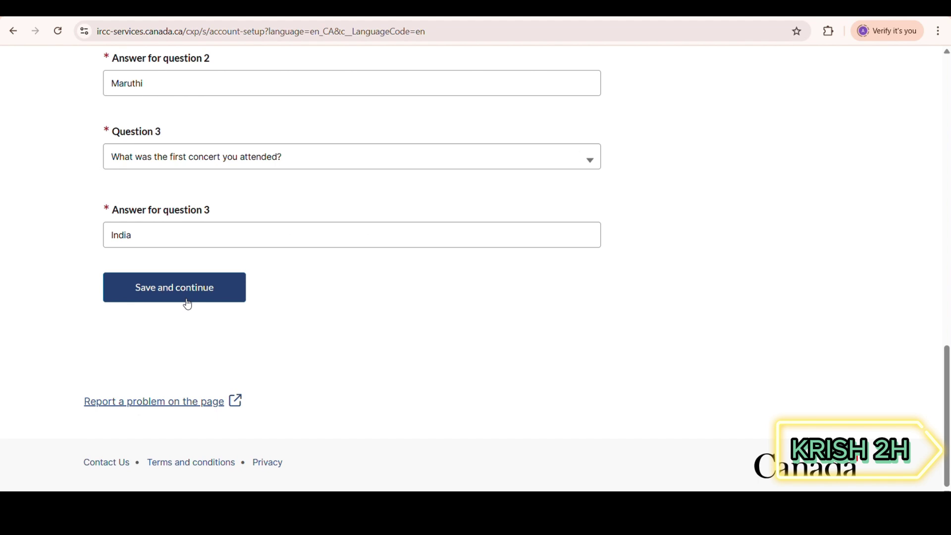
{"action": "left_click", "coordinate": [188, 303]}
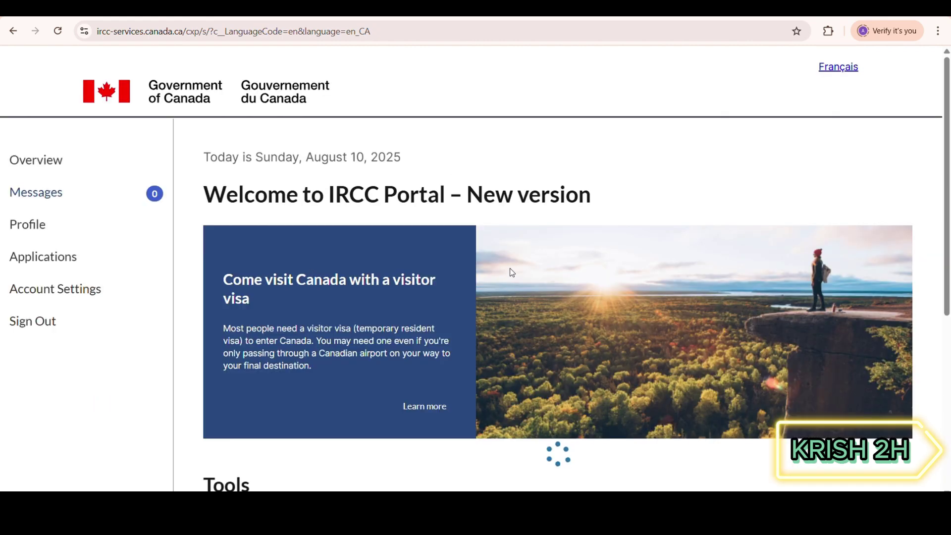
Step: Choose Start Application on the dashboard, then start the Visitor visa application from its card
{"action": "scroll", "coordinate": [473, 294], "scroll_direction": "down", "scroll_amount": 6}
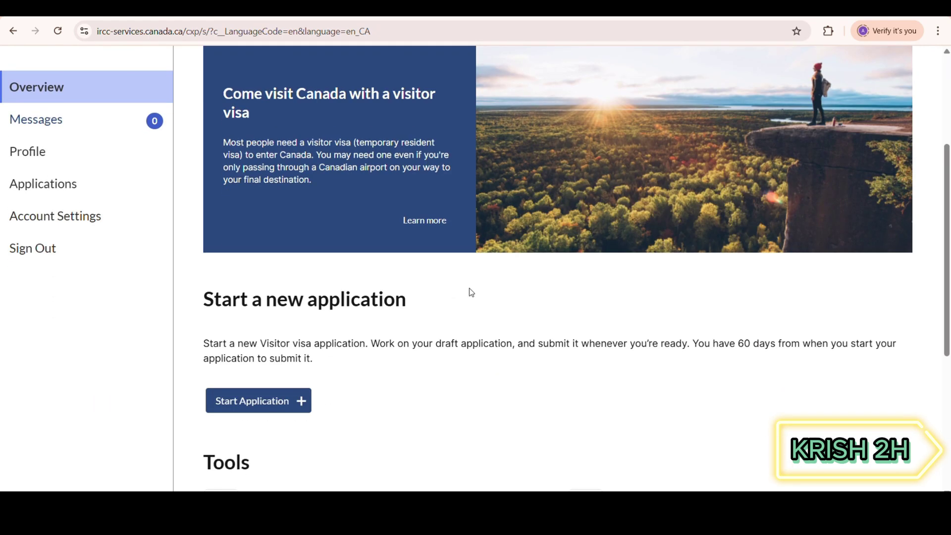
{"action": "left_click", "coordinate": [272, 281]}
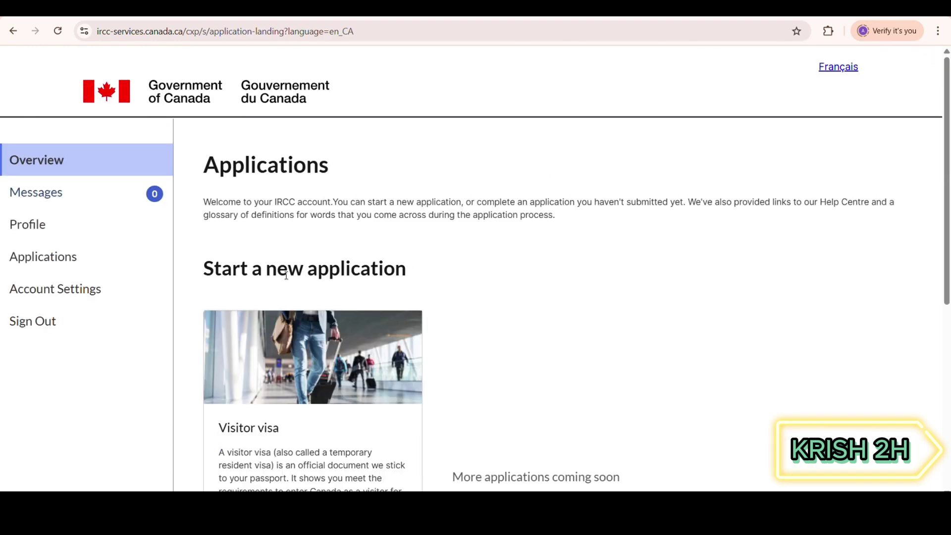
{"action": "scroll", "coordinate": [363, 284], "scroll_direction": "down", "scroll_amount": 4}
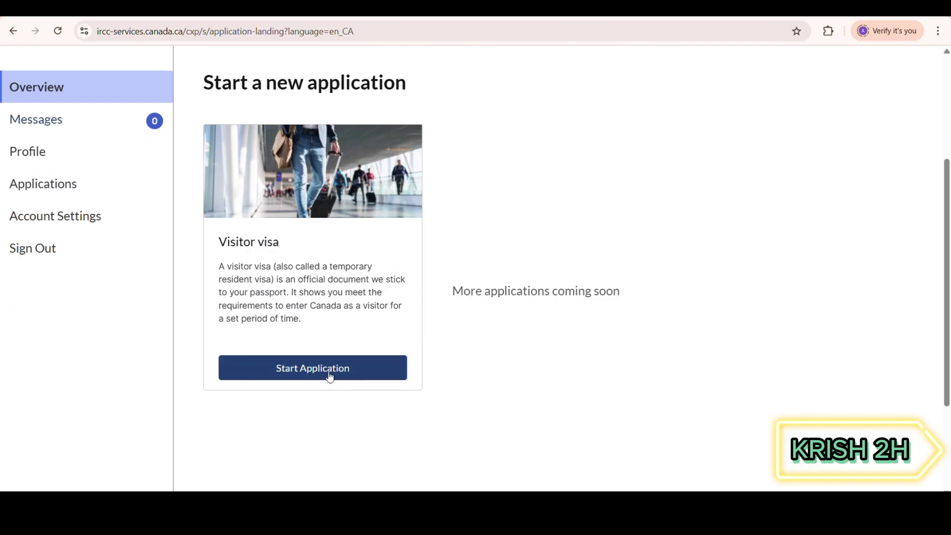
{"action": "left_click", "coordinate": [329, 377]}
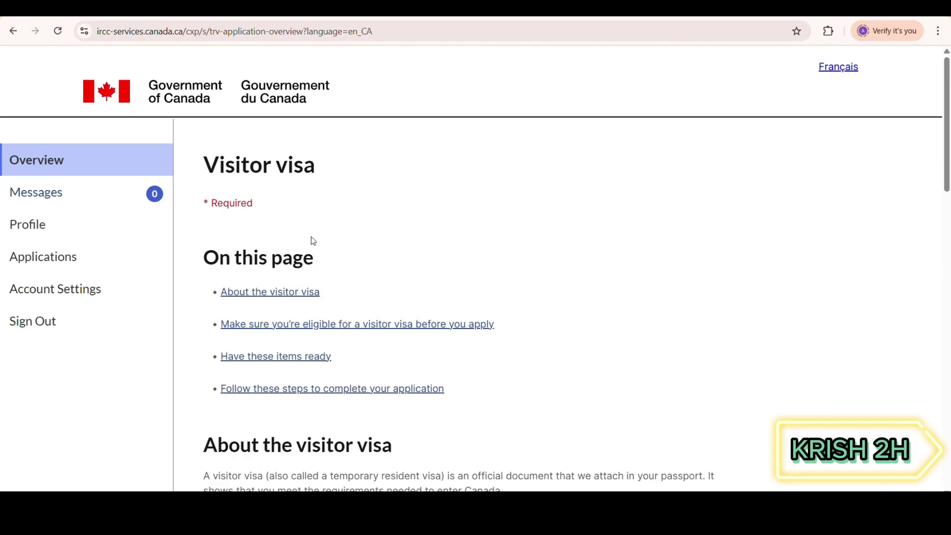
Step: Agree to the visitor visa instructions and acknowledge the privacy notice to begin the application form
{"action": "scroll", "coordinate": [312, 238], "scroll_direction": "down", "scroll_amount": 15}
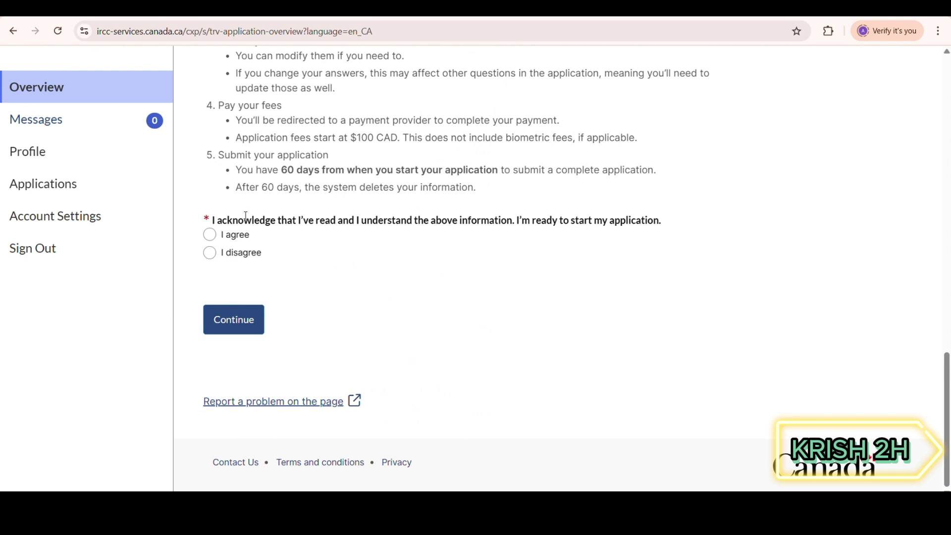
{"action": "left_click", "coordinate": [212, 234]}
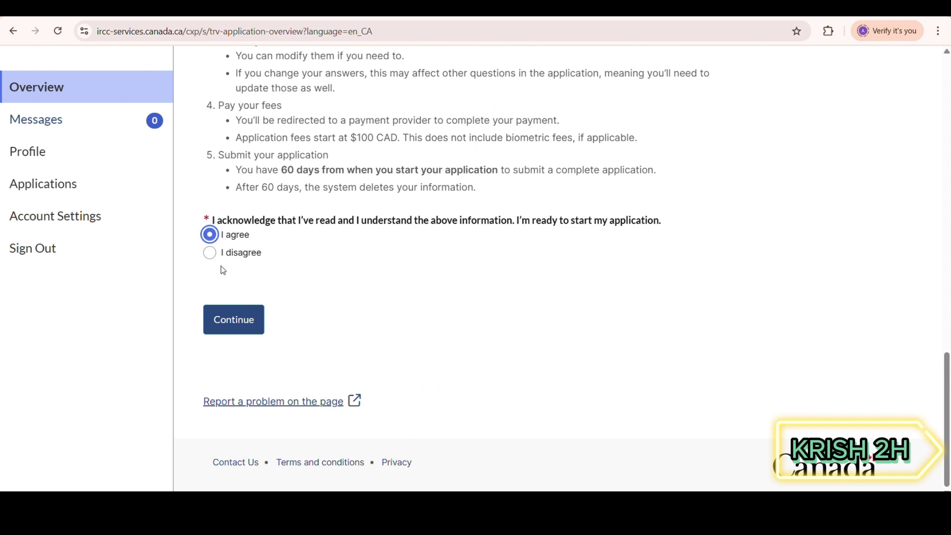
{"action": "left_click", "coordinate": [231, 323]}
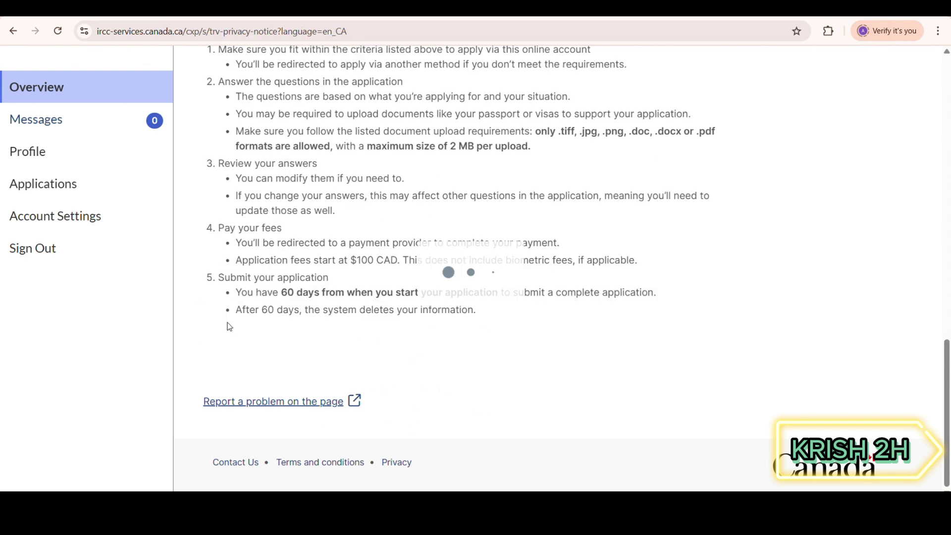
{"action": "scroll", "coordinate": [423, 239], "scroll_direction": "down", "scroll_amount": 5}
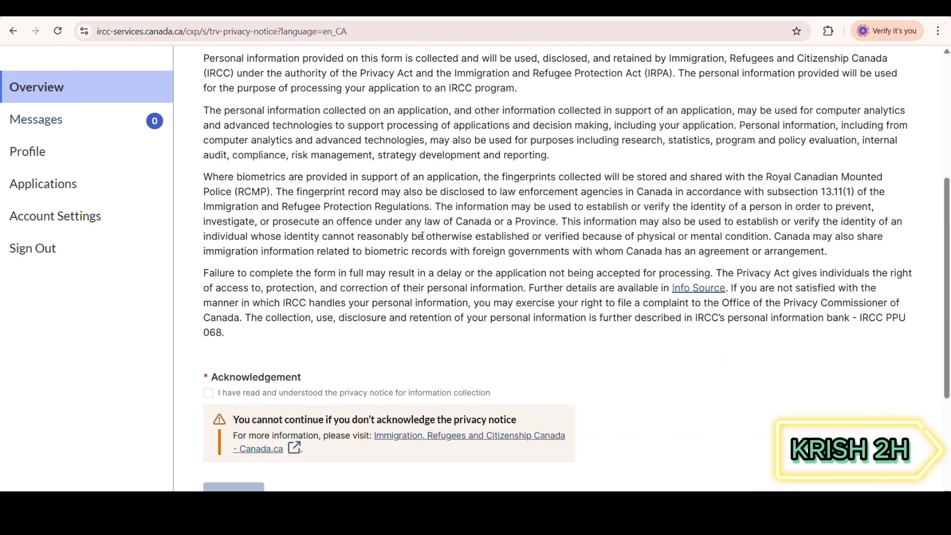
{"action": "scroll", "coordinate": [423, 239], "scroll_direction": "down", "scroll_amount": 3}
{"action": "left_click", "coordinate": [208, 212]}
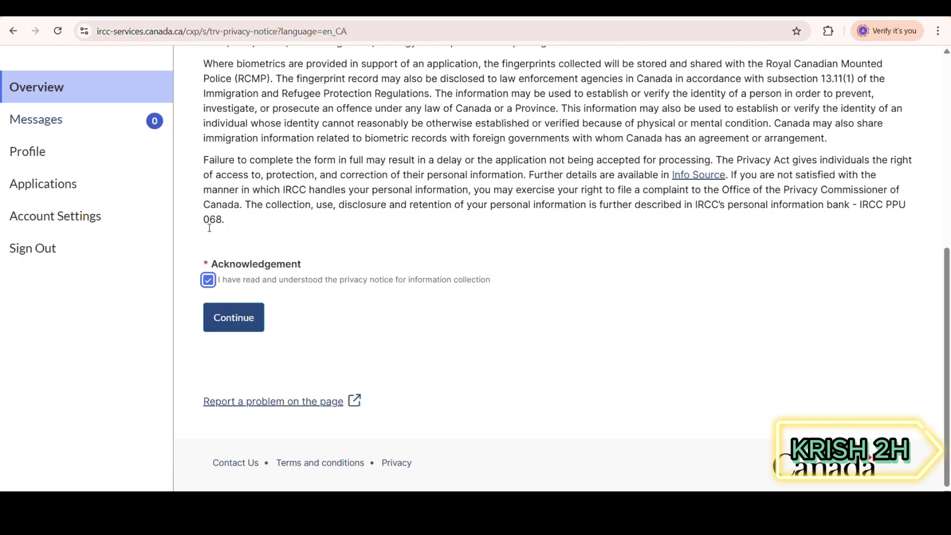
{"action": "left_click", "coordinate": [240, 320]}
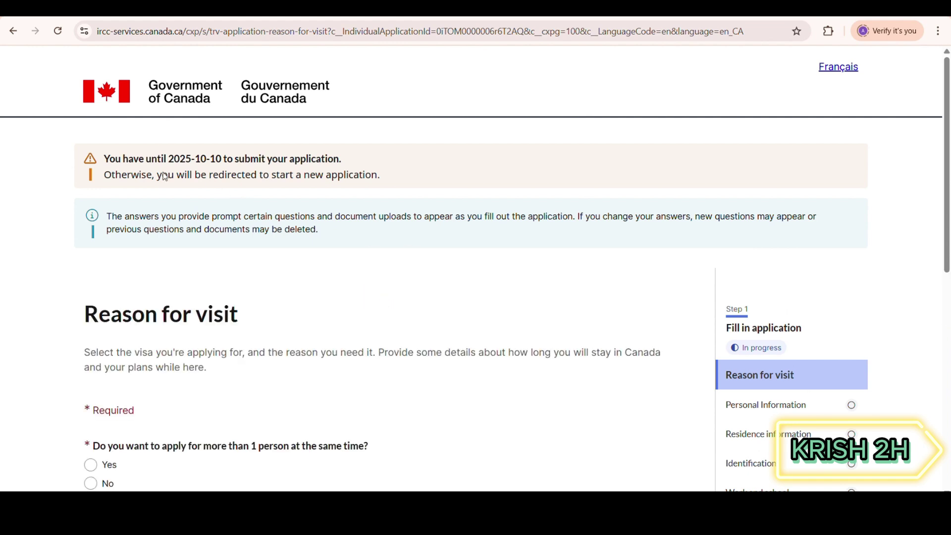
Step: Answer No to applying on someone's behalf and choose the visitor visa application type
{"action": "left_click_drag", "start_coordinate": [106, 161], "coordinate": [351, 166]}
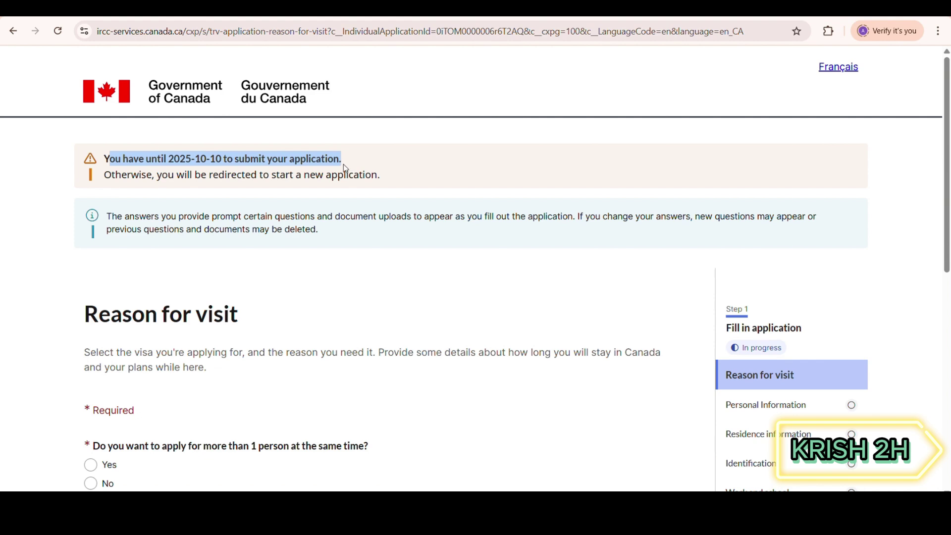
{"action": "left_click_drag", "start_coordinate": [84, 313], "coordinate": [254, 312]}
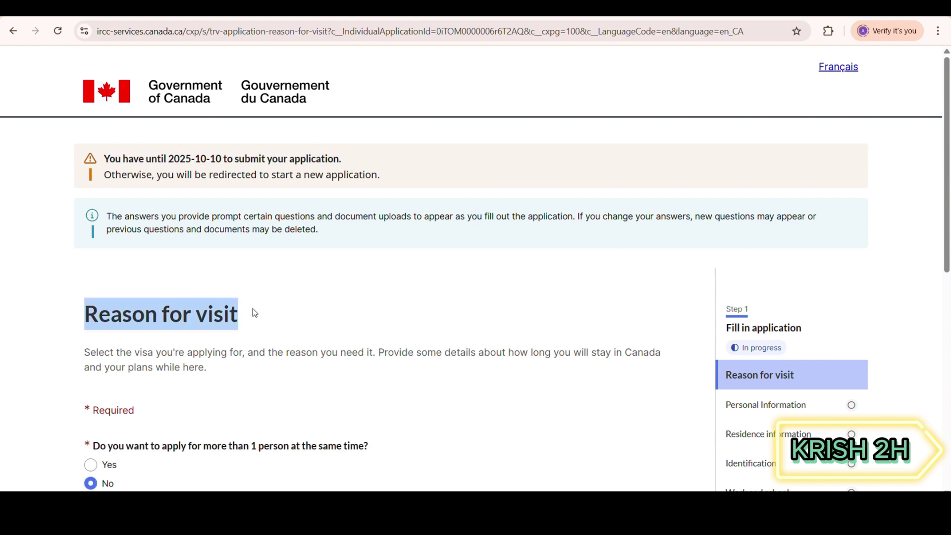
{"action": "scroll", "coordinate": [254, 312], "scroll_direction": "down", "scroll_amount": 2}
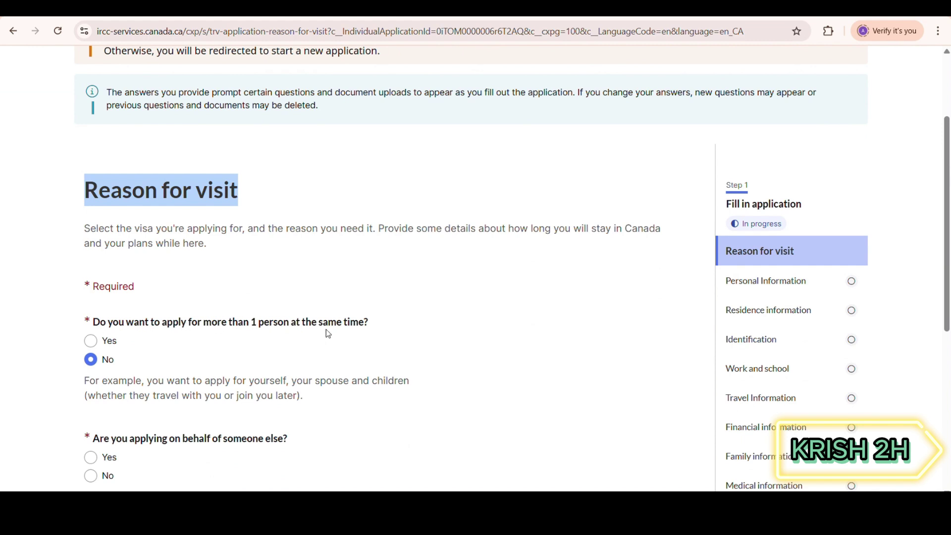
{"action": "scroll", "coordinate": [328, 333], "scroll_direction": "down", "scroll_amount": 3}
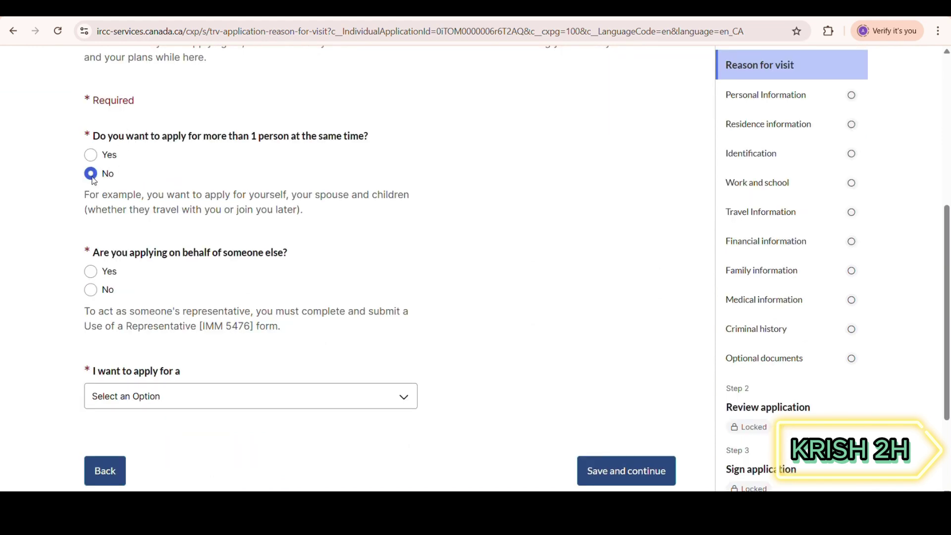
{"action": "scroll", "coordinate": [158, 173], "scroll_direction": "down", "scroll_amount": 2}
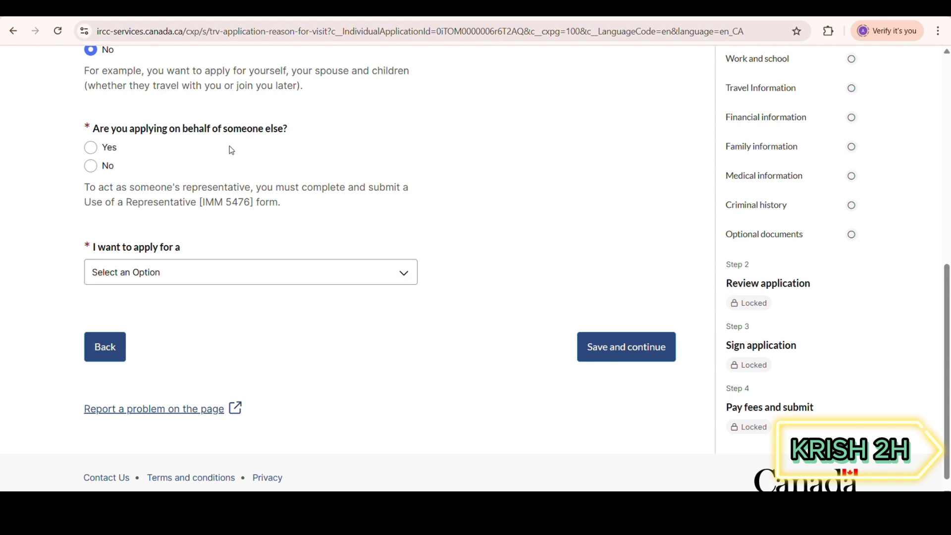
{"action": "left_click", "coordinate": [91, 166]}
{"action": "left_click", "coordinate": [169, 265]}
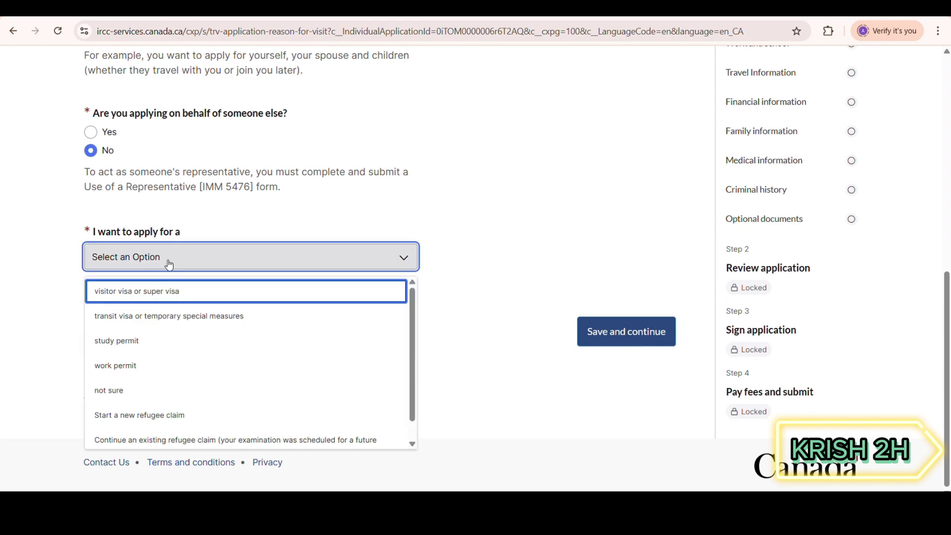
{"action": "left_click", "coordinate": [148, 294]}
Step: Choose tourism as the visa reason and describe the plans as 'I want to explore Canada as a tourist'
{"action": "scroll", "coordinate": [477, 262], "scroll_direction": "down", "scroll_amount": 3}
{"action": "left_click", "coordinate": [124, 203]}
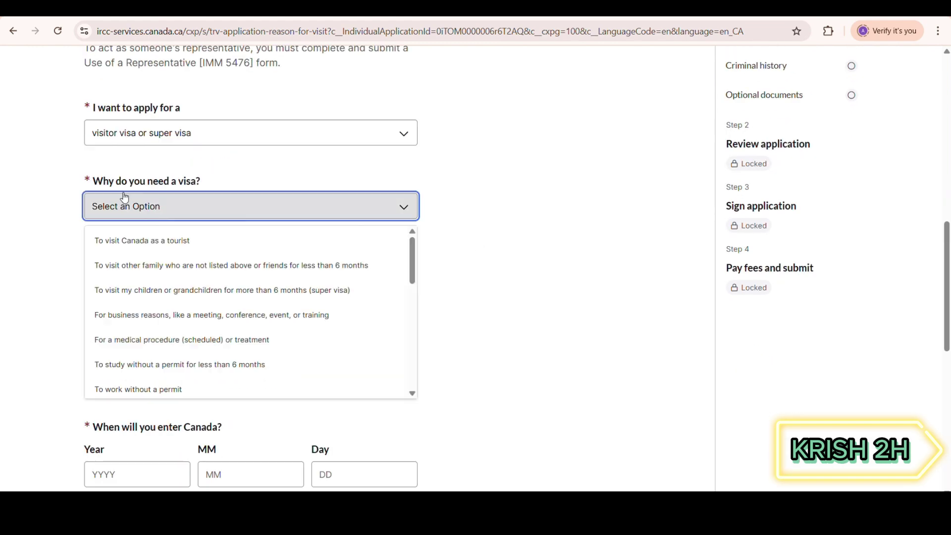
{"action": "left_click", "coordinate": [163, 245]}
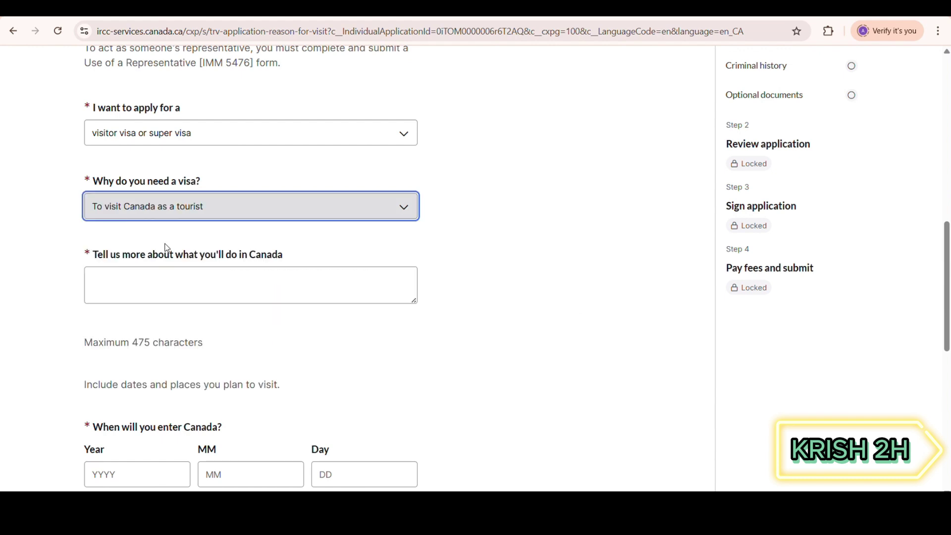
{"action": "scroll", "coordinate": [106, 212], "scroll_direction": "down", "scroll_amount": 1}
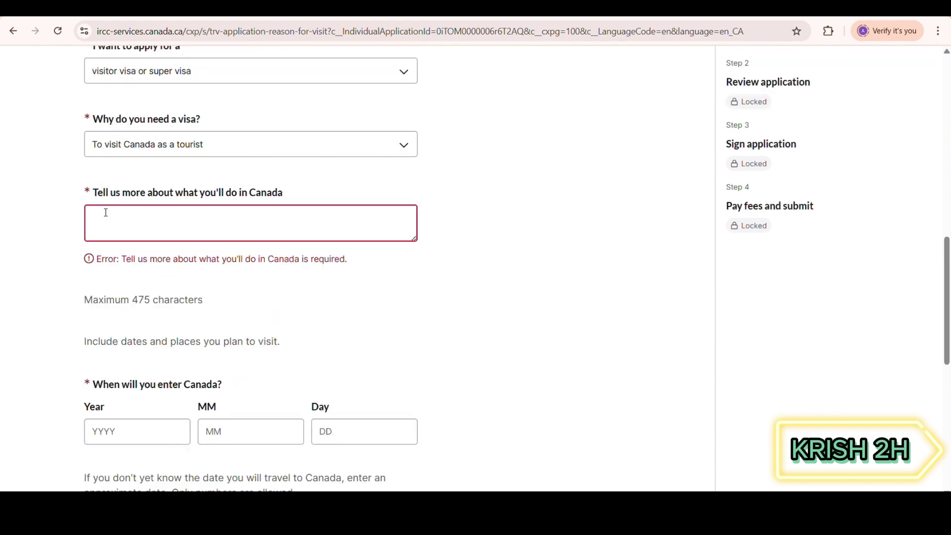
{"action": "left_click", "coordinate": [170, 217]}
{"action": "type", "text": "I want to explore Canada as a tourist"}
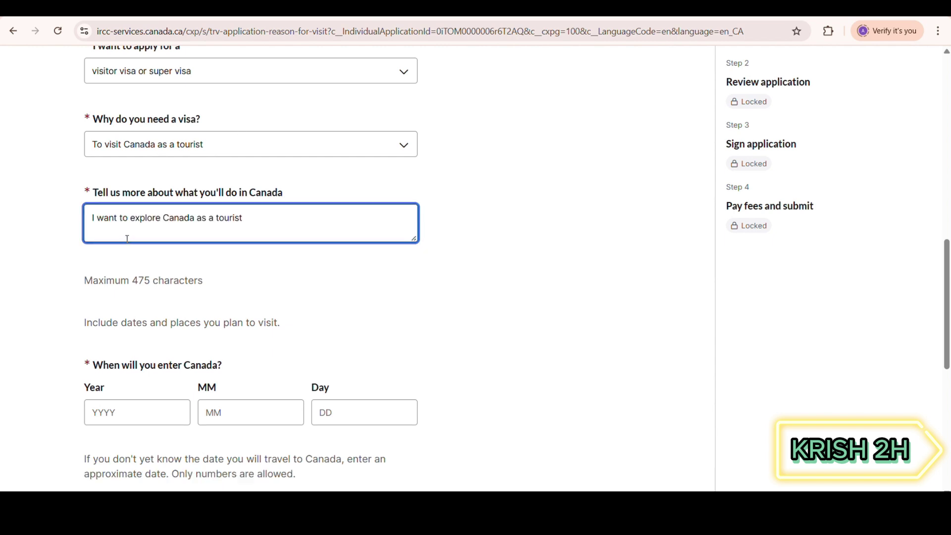
{"action": "scroll", "coordinate": [234, 272], "scroll_direction": "down", "scroll_amount": 4}
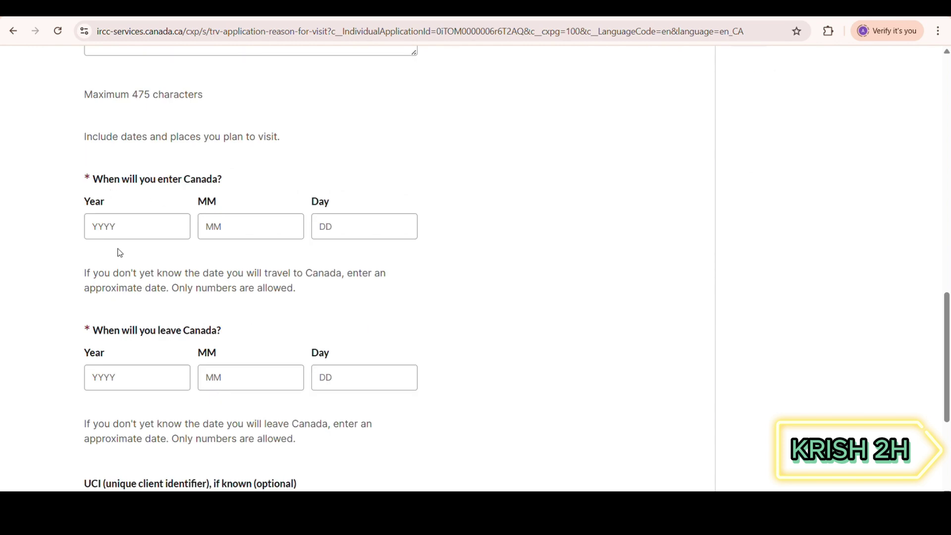
Step: Enter the trip dates 2025-12-20 to 2026-01-04 and save the reason-for-visit section
{"action": "left_click", "coordinate": [121, 228]}
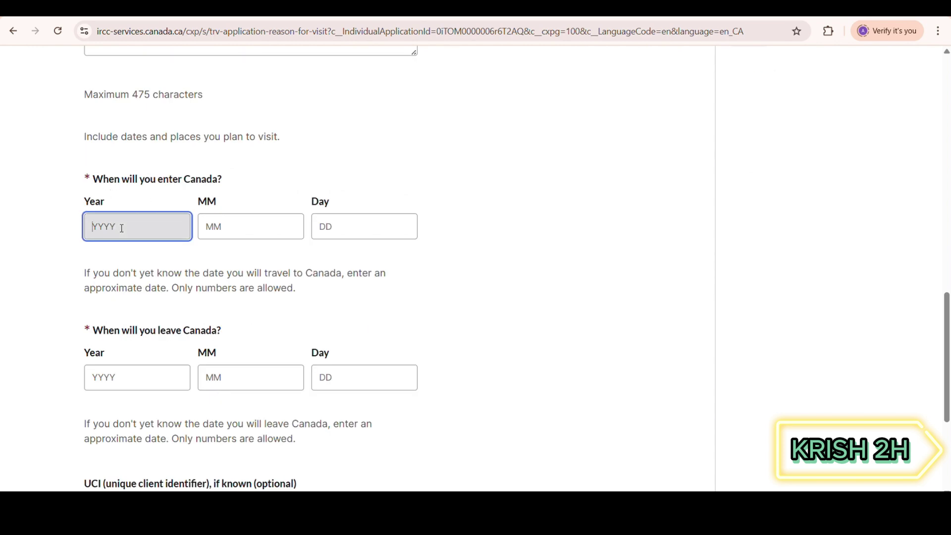
{"action": "type", "text": "2025"}
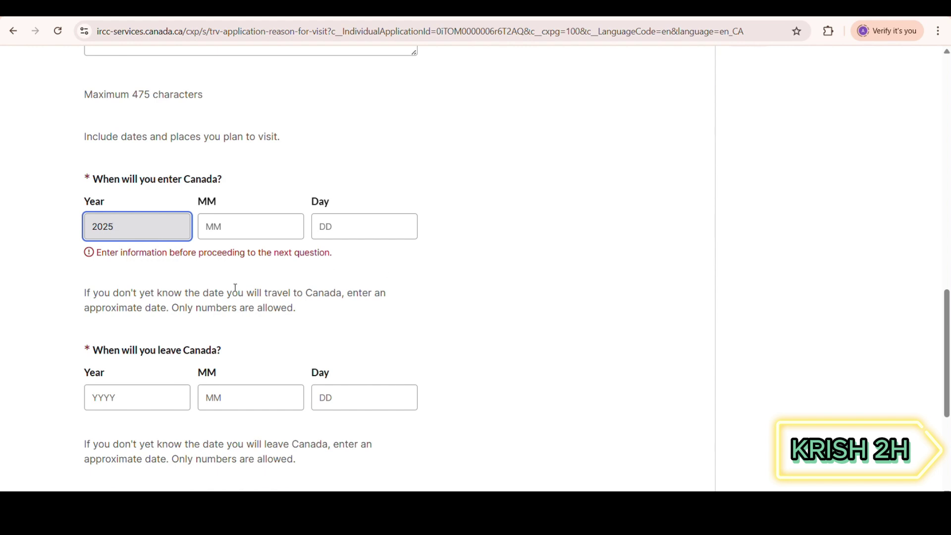
{"action": "left_click", "coordinate": [256, 232]}
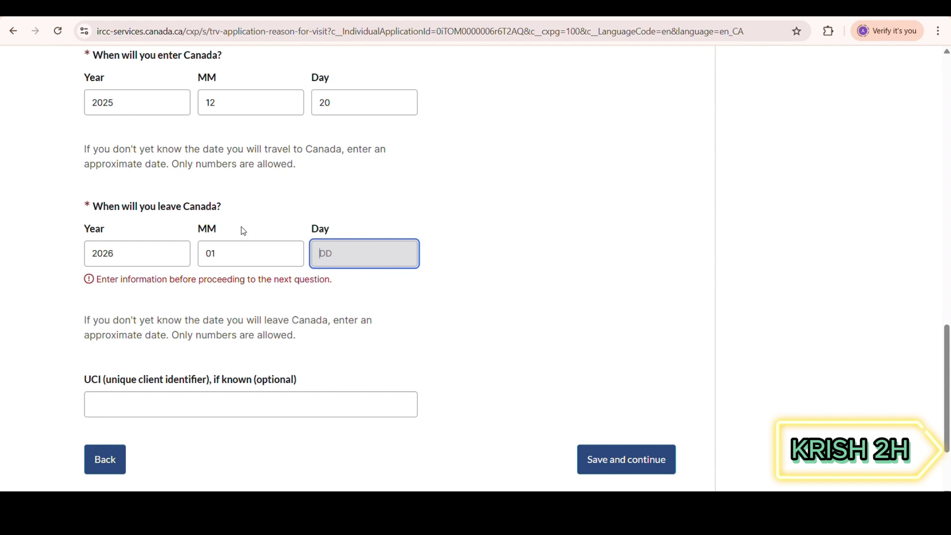
{"action": "type", "text": "04"}
{"action": "scroll", "coordinate": [276, 304], "scroll_direction": "down", "scroll_amount": 2}
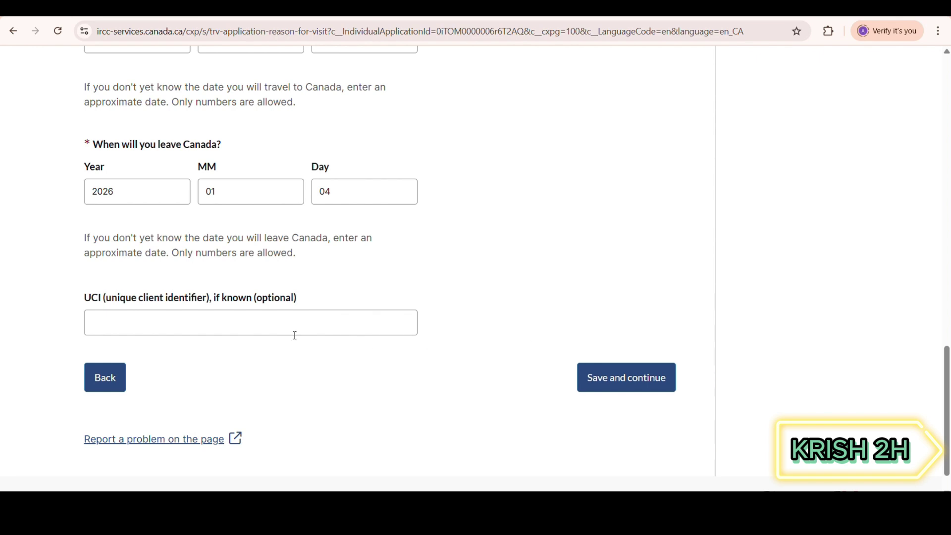
{"action": "left_click", "coordinate": [622, 386]}
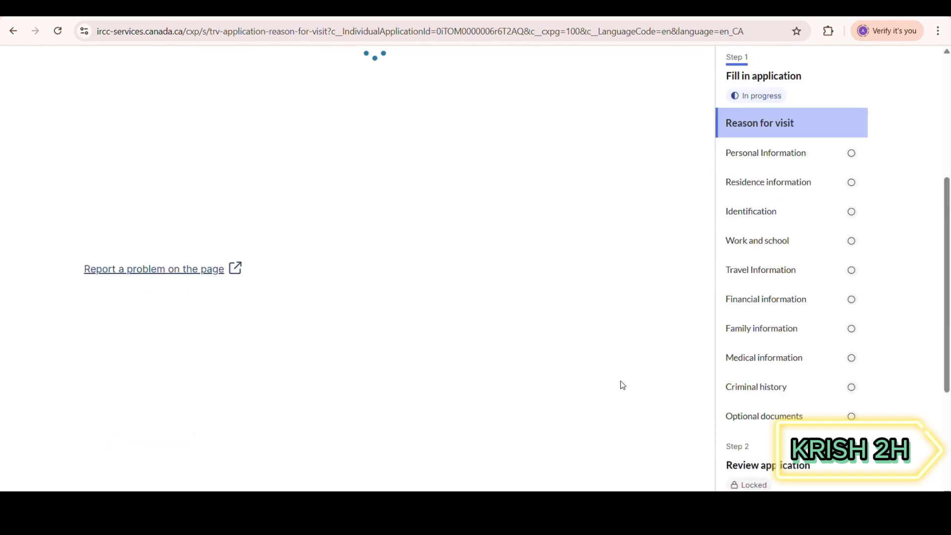
Step: Enter the applicant's surname and given names, birth date 1991-05-05, and gender Male
{"action": "left_click_drag", "start_coordinate": [323, 320], "coordinate": [76, 320]}
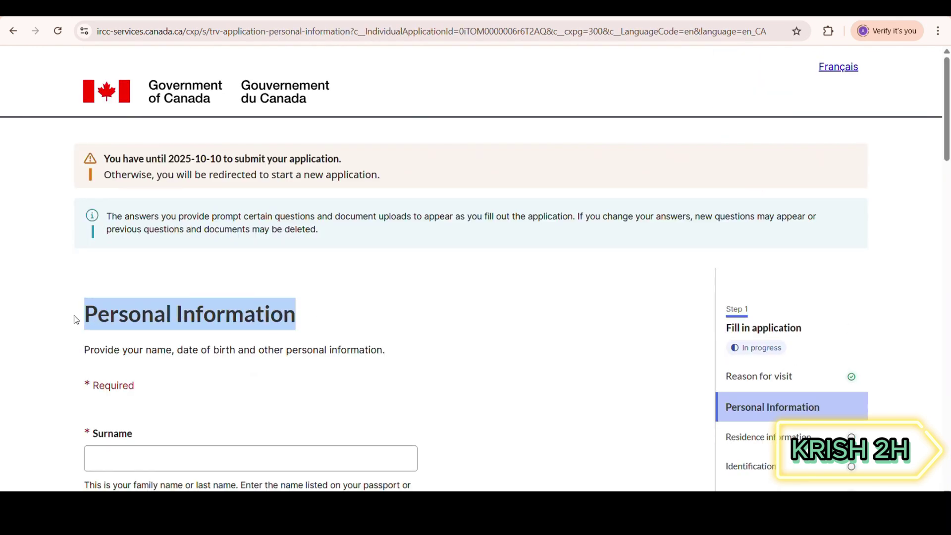
{"action": "scroll", "coordinate": [119, 322], "scroll_direction": "down", "scroll_amount": 3}
{"action": "left_click", "coordinate": [161, 329]}
{"action": "type", "text": "krish"}
{"action": "scroll", "coordinate": [160, 328], "scroll_direction": "down", "scroll_amount": 3}
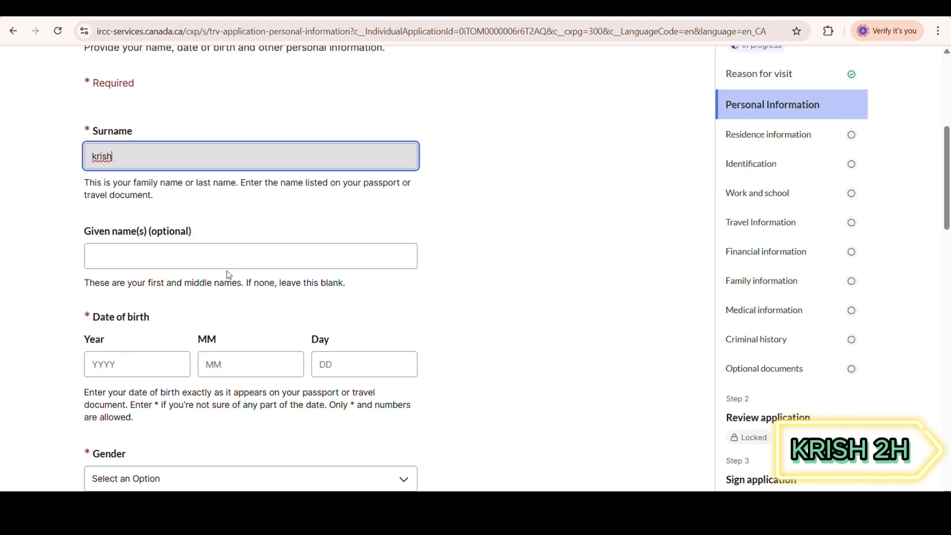
{"action": "left_click", "coordinate": [245, 255]}
{"action": "type", "text": "krish"}
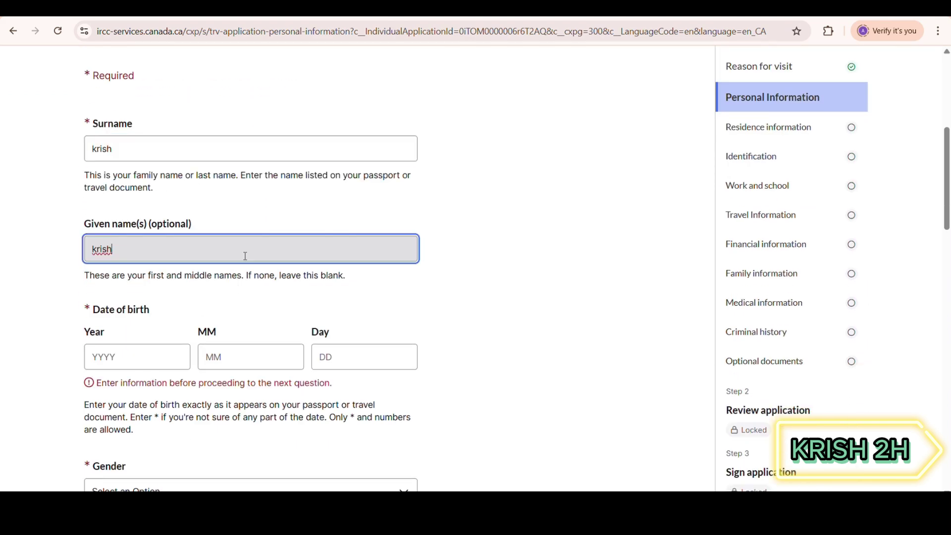
{"action": "type", "text": "k"}
{"action": "scroll", "coordinate": [144, 239], "scroll_direction": "down", "scroll_amount": 2}
{"action": "left_click", "coordinate": [145, 240]}
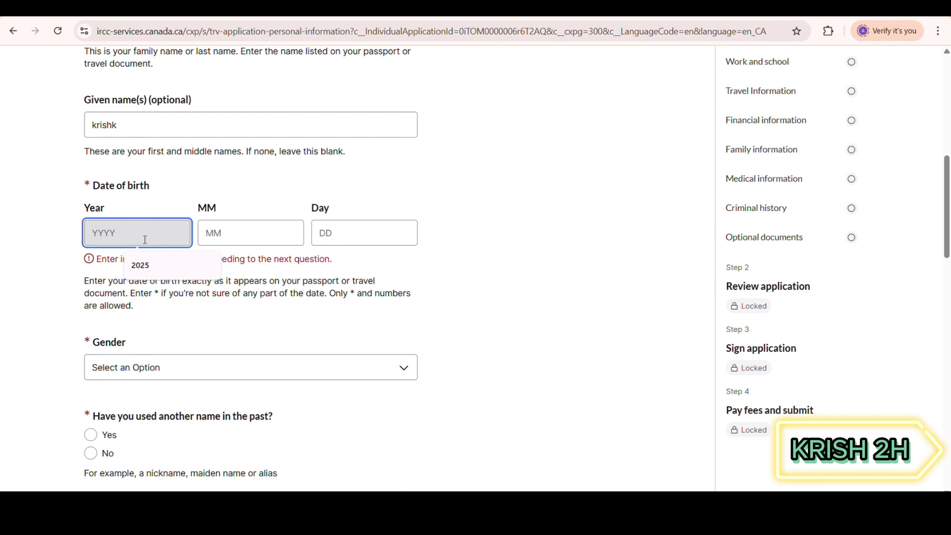
{"action": "key", "text": "Tab"}
{"action": "key", "text": "Tab"}
{"action": "left_click", "coordinate": [148, 347]}
{"action": "left_click", "coordinate": [147, 436]}
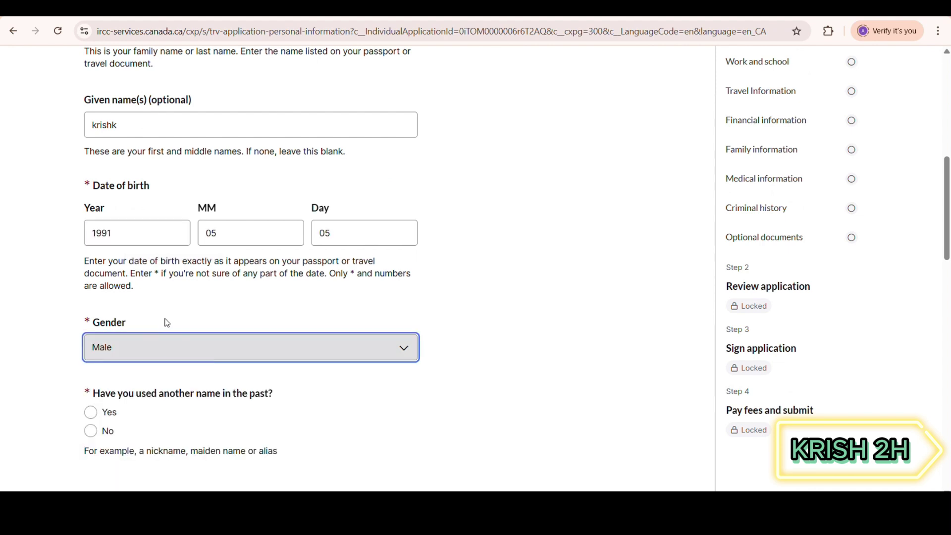
Step: Answer No to other names and add a cellular India (91) phone with no alternate number
{"action": "scroll", "coordinate": [167, 323], "scroll_direction": "down", "scroll_amount": 3}
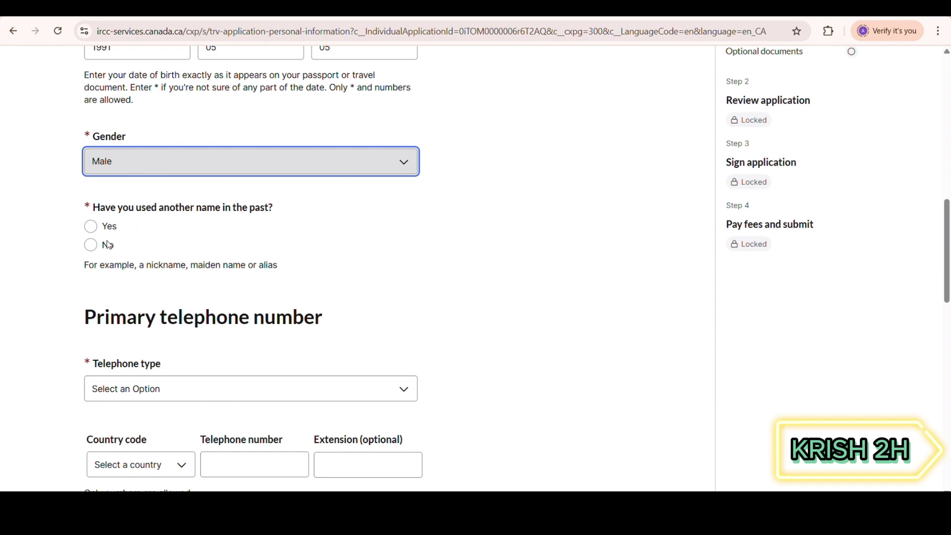
{"action": "left_click", "coordinate": [91, 245]}
{"action": "scroll", "coordinate": [179, 231], "scroll_direction": "down", "scroll_amount": 1}
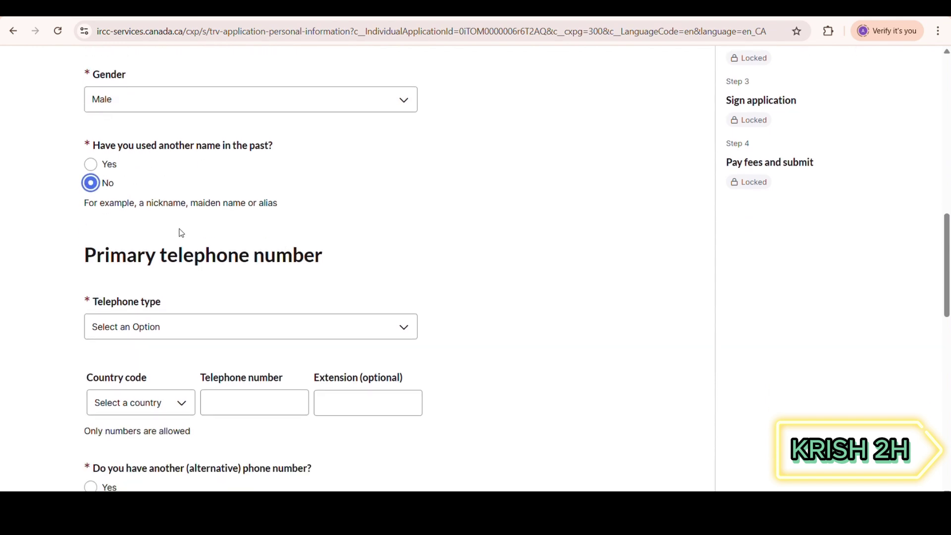
{"action": "scroll", "coordinate": [187, 259], "scroll_direction": "down", "scroll_amount": 3}
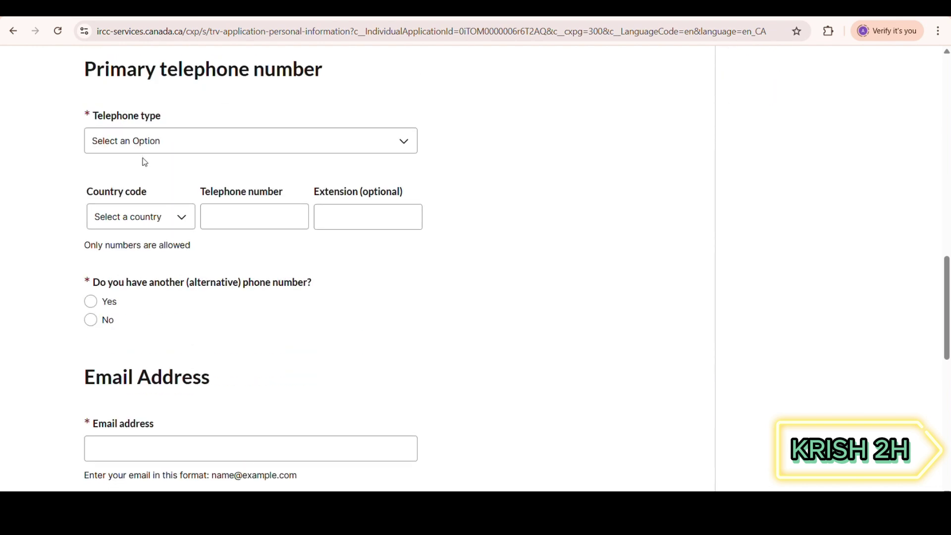
{"action": "left_click", "coordinate": [134, 142]}
{"action": "left_click", "coordinate": [125, 179]}
{"action": "left_click", "coordinate": [123, 216]}
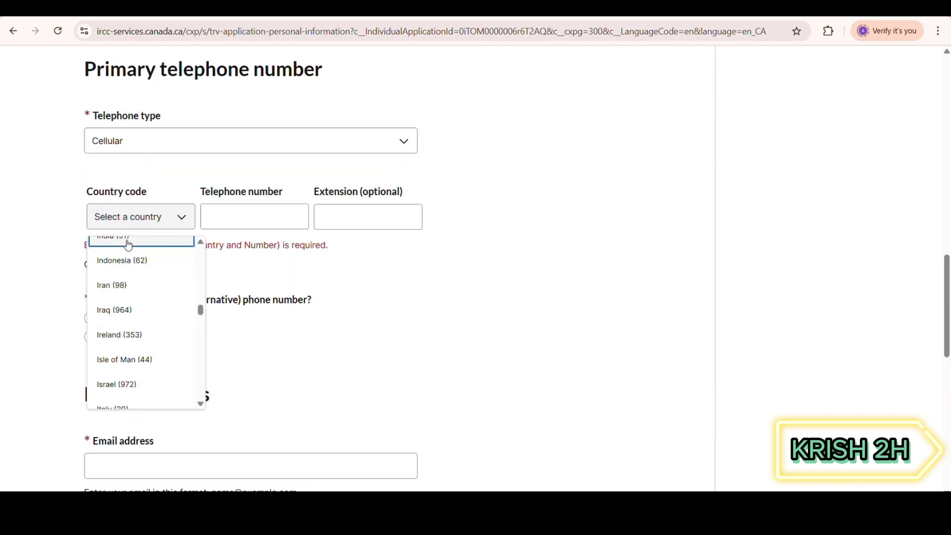
{"action": "left_click", "coordinate": [127, 241]}
{"action": "left_click", "coordinate": [244, 213]}
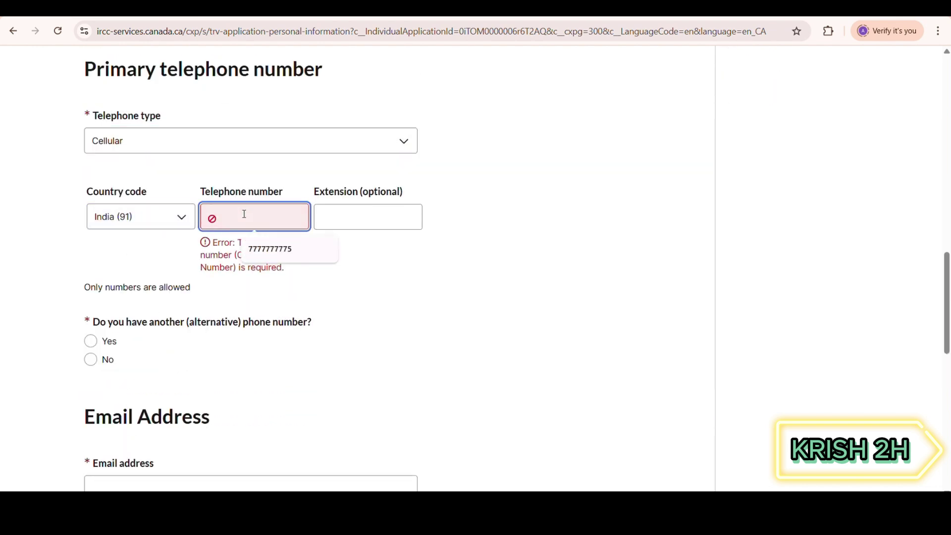
{"action": "left_click", "coordinate": [315, 249]}
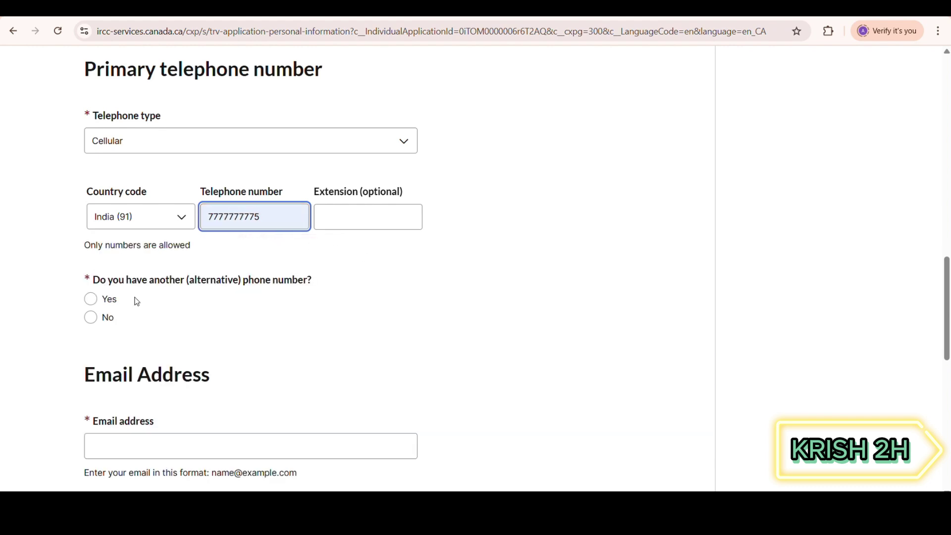
{"action": "scroll", "coordinate": [119, 288], "scroll_direction": "down", "scroll_amount": 1}
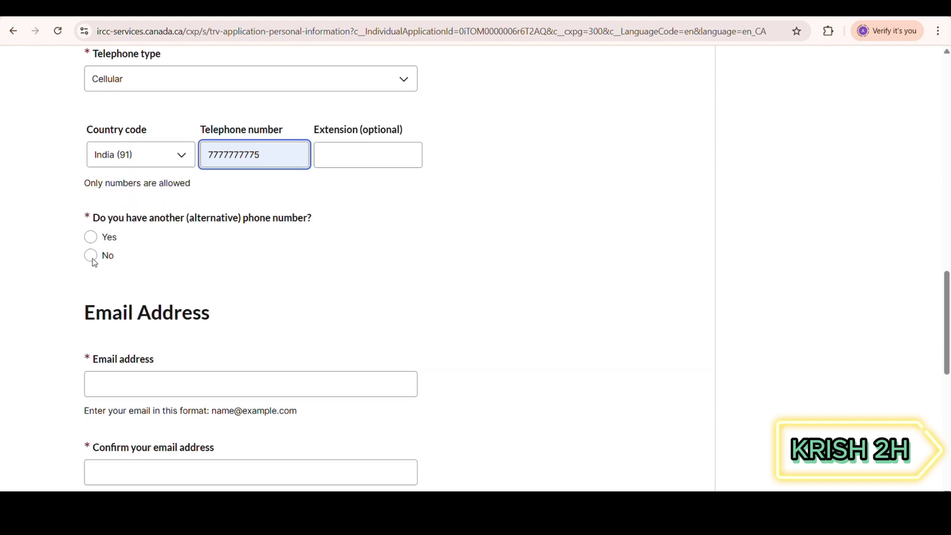
{"action": "left_click", "coordinate": [93, 258]}
{"action": "scroll", "coordinate": [136, 263], "scroll_direction": "down", "scroll_amount": 3}
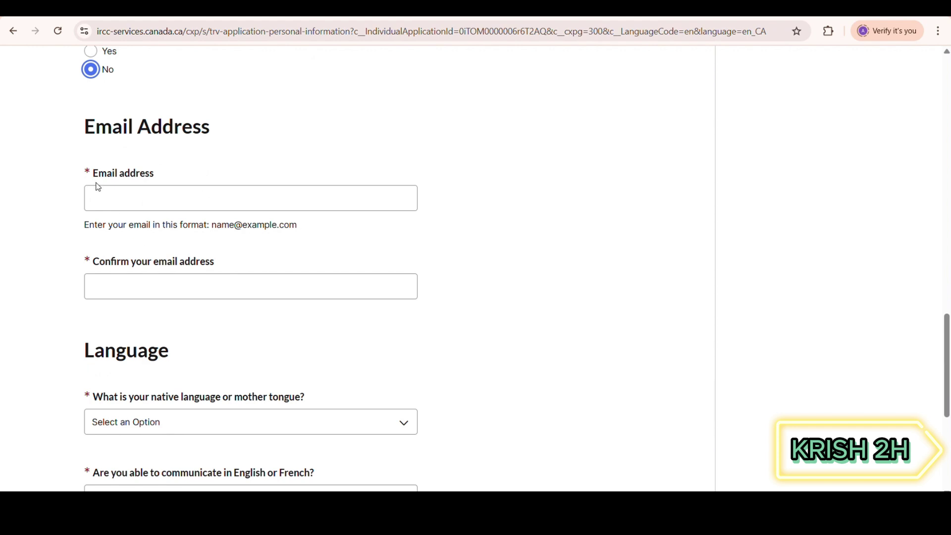
Step: Enter and confirm the applicant's email address
{"action": "left_click", "coordinate": [98, 188]}
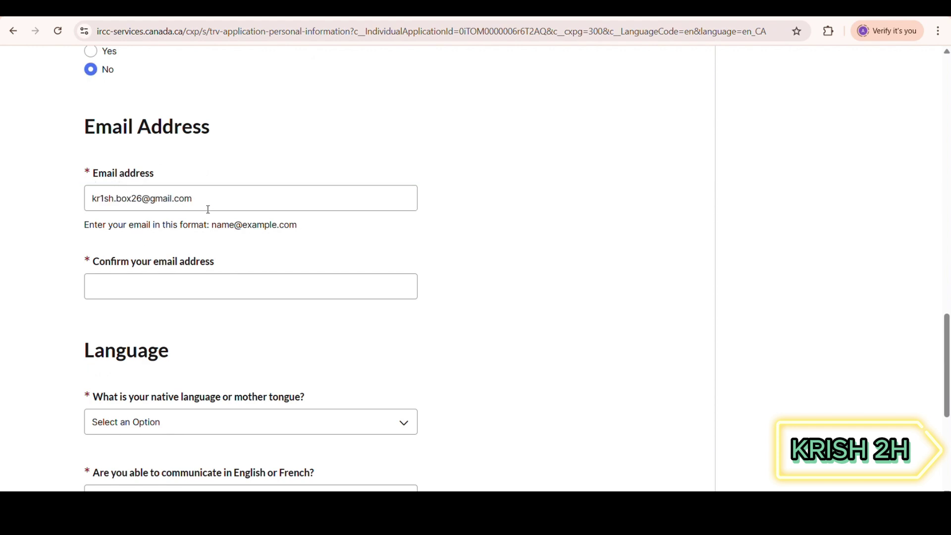
{"action": "left_click", "coordinate": [152, 292]}
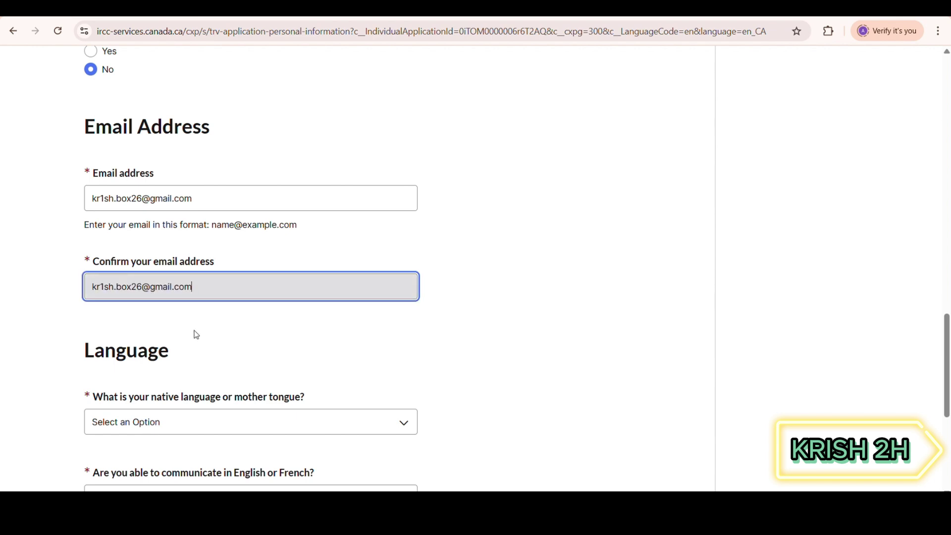
{"action": "left_click", "coordinate": [196, 331]}
{"action": "scroll", "coordinate": [203, 317], "scroll_direction": "down", "scroll_amount": 1}
Step: Set Telugu as native language and English as the spoken and contact language
{"action": "left_click", "coordinate": [159, 399]}
{"action": "scroll", "coordinate": [160, 399], "scroll_direction": "down", "scroll_amount": 10}
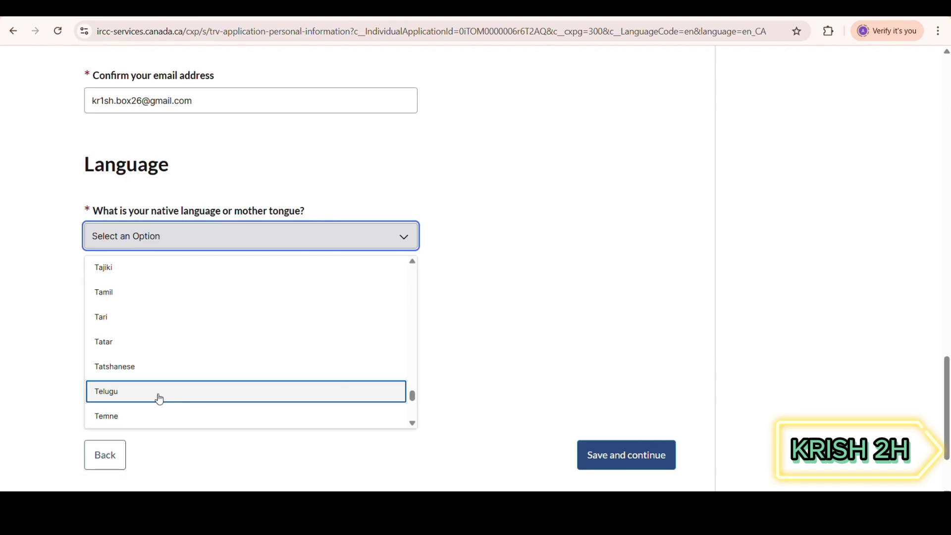
{"action": "left_click", "coordinate": [159, 399]}
{"action": "key", "text": "Tab"}
{"action": "key", "text": "Down"}
{"action": "key", "text": "Return"}
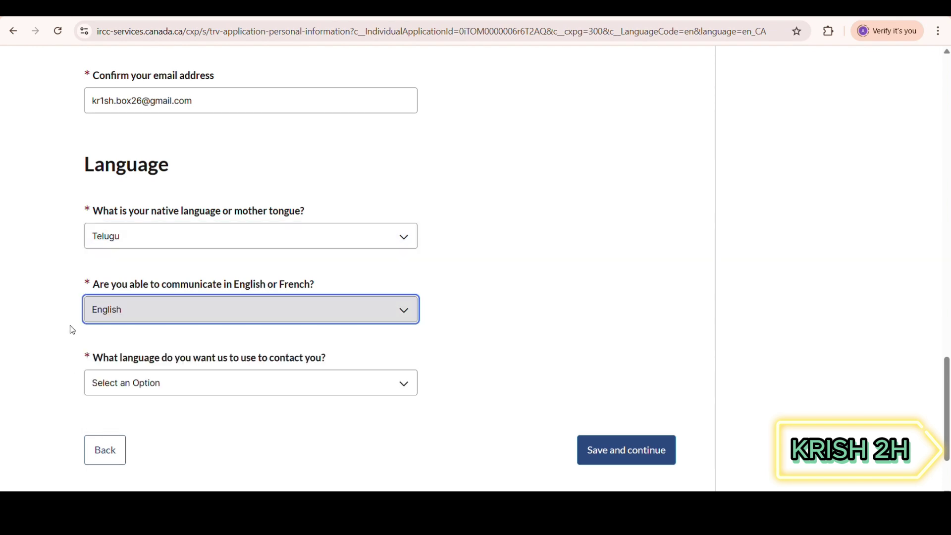
{"action": "left_click", "coordinate": [74, 328]}
{"action": "scroll", "coordinate": [75, 317], "scroll_direction": "down", "scroll_amount": 2}
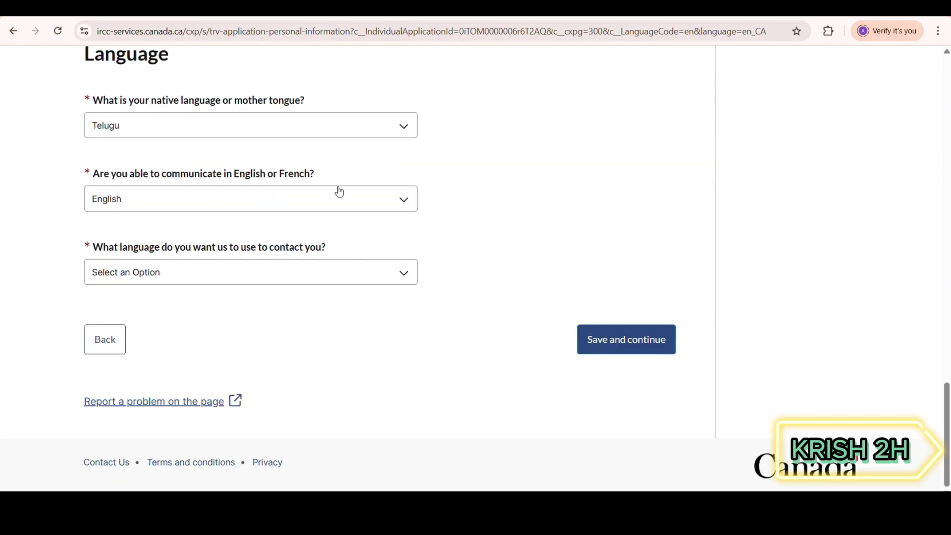
{"action": "left_click", "coordinate": [121, 272]}
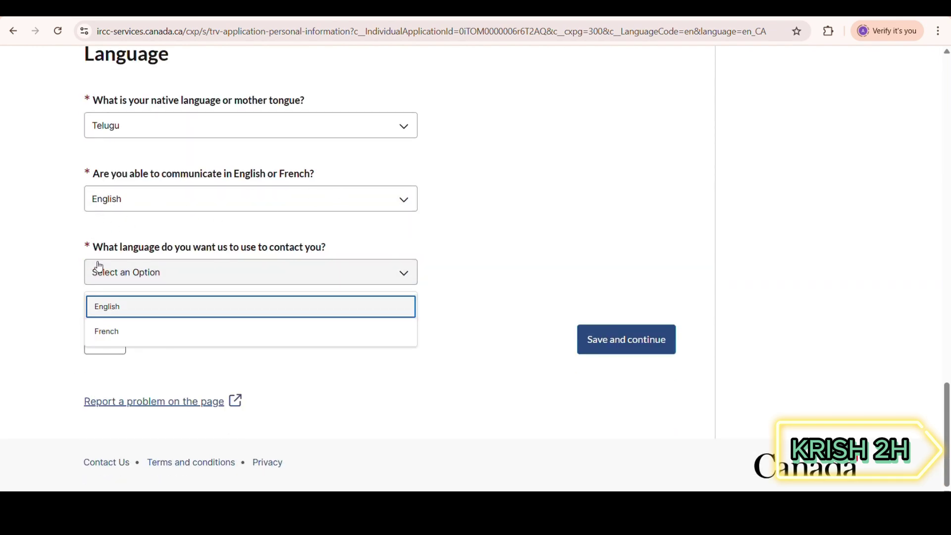
{"action": "key", "text": "Return"}
{"action": "left_click", "coordinate": [331, 334]}
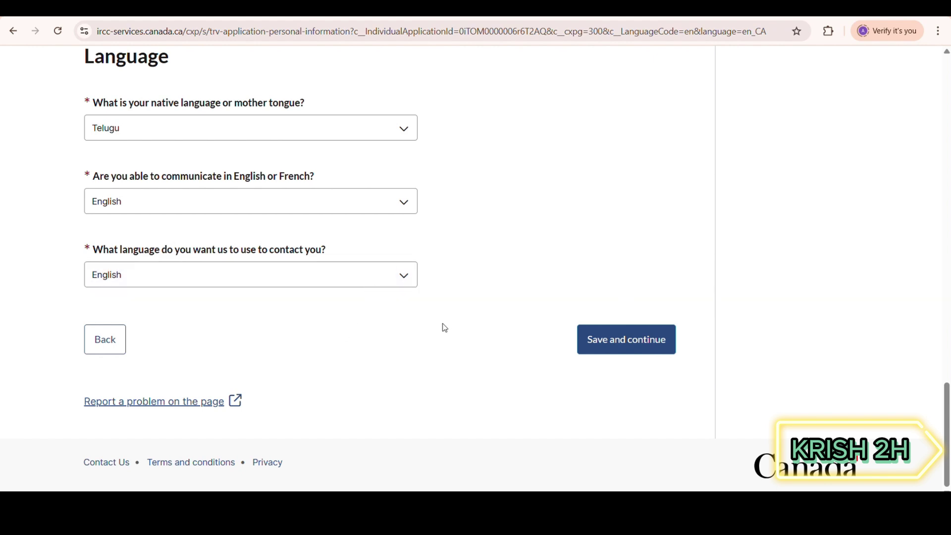
Step: Save personal details, confirm same mailing address, and answer No to other countries in 5 years
{"action": "left_click", "coordinate": [611, 345]}
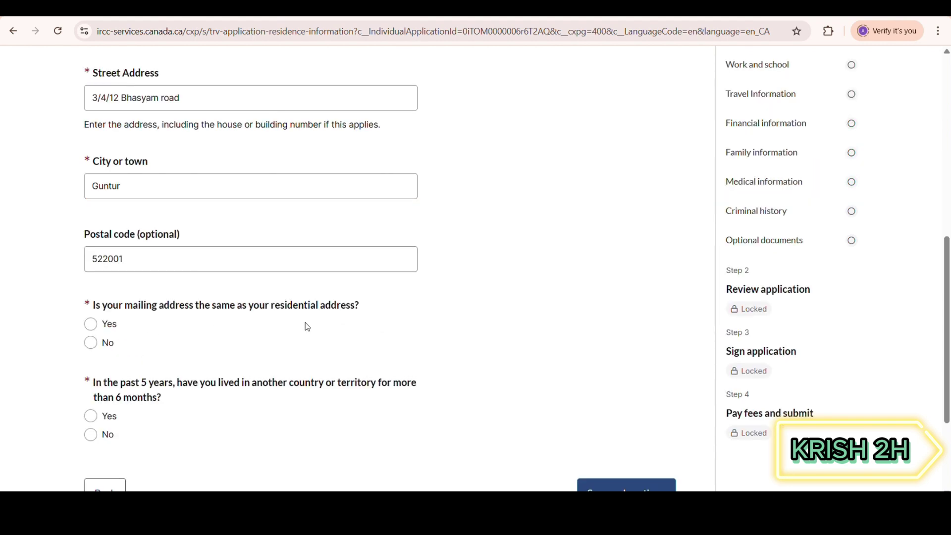
{"action": "left_click", "coordinate": [89, 327]}
{"action": "scroll", "coordinate": [204, 240], "scroll_direction": "down", "scroll_amount": 3}
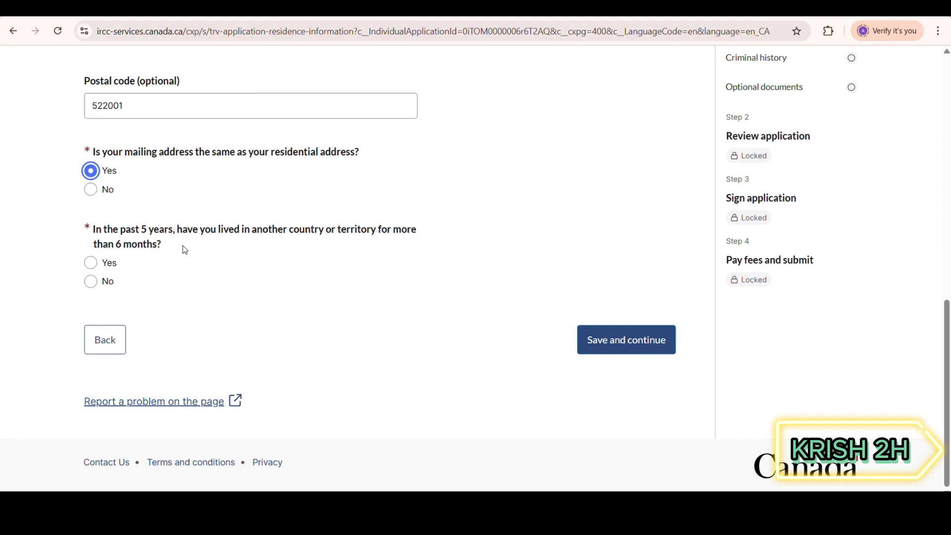
{"action": "left_click", "coordinate": [91, 283]}
{"action": "left_click", "coordinate": [96, 266]}
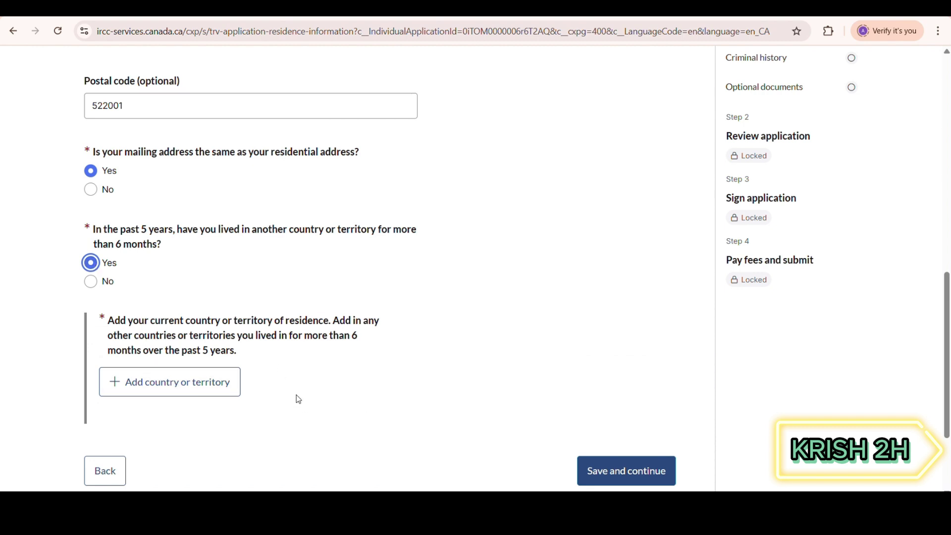
{"action": "left_click", "coordinate": [90, 280]}
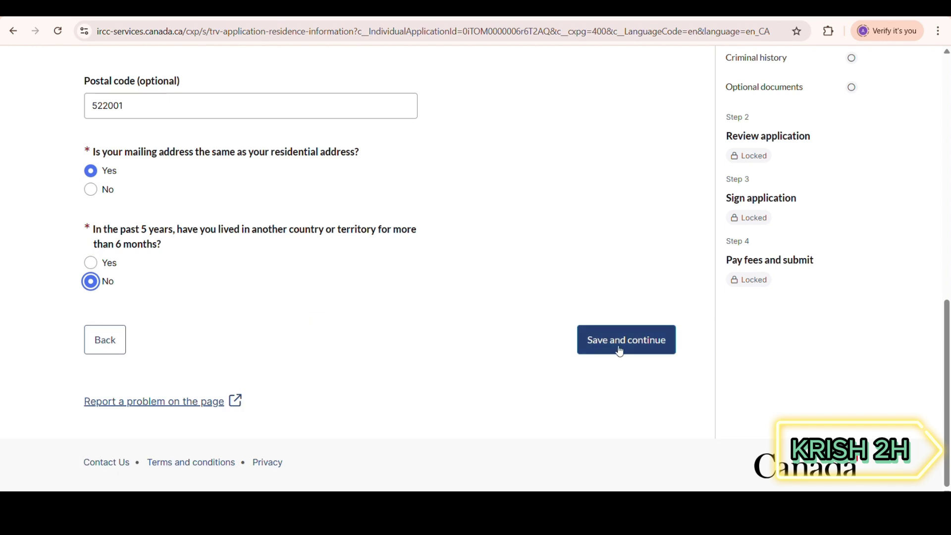
{"action": "left_click", "coordinate": [619, 347]}
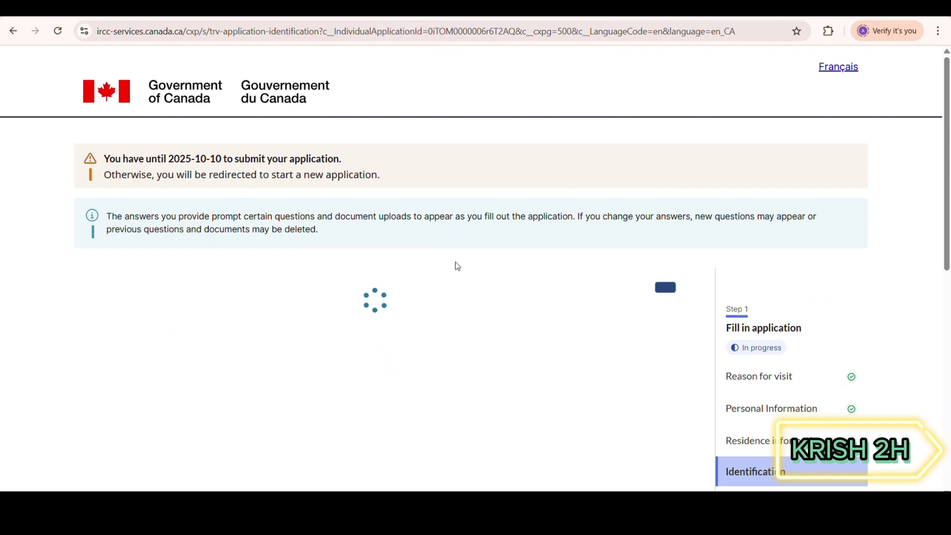
Step: Set India as the country of birth and Guntur as the birth city
{"action": "scroll", "coordinate": [454, 270], "scroll_direction": "down", "scroll_amount": 4}
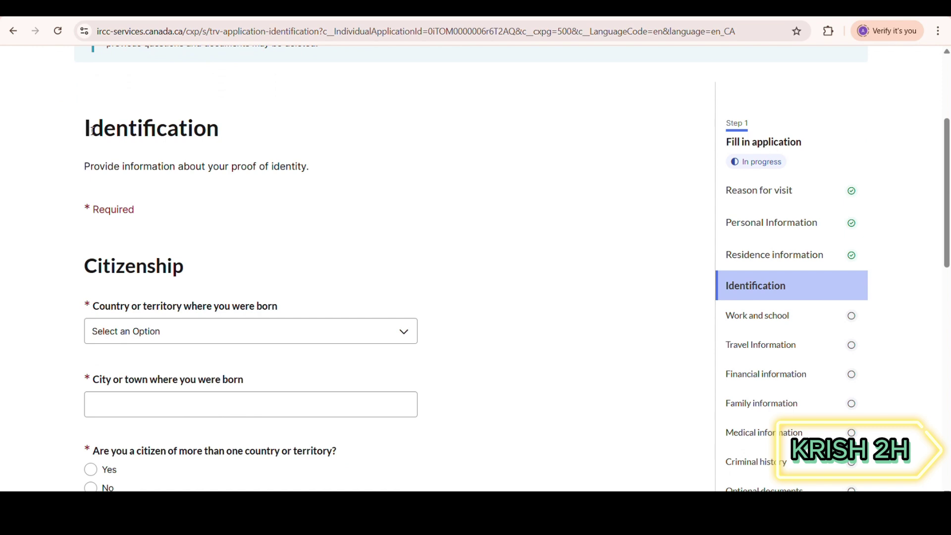
{"action": "left_click_drag", "start_coordinate": [85, 126], "coordinate": [229, 121]}
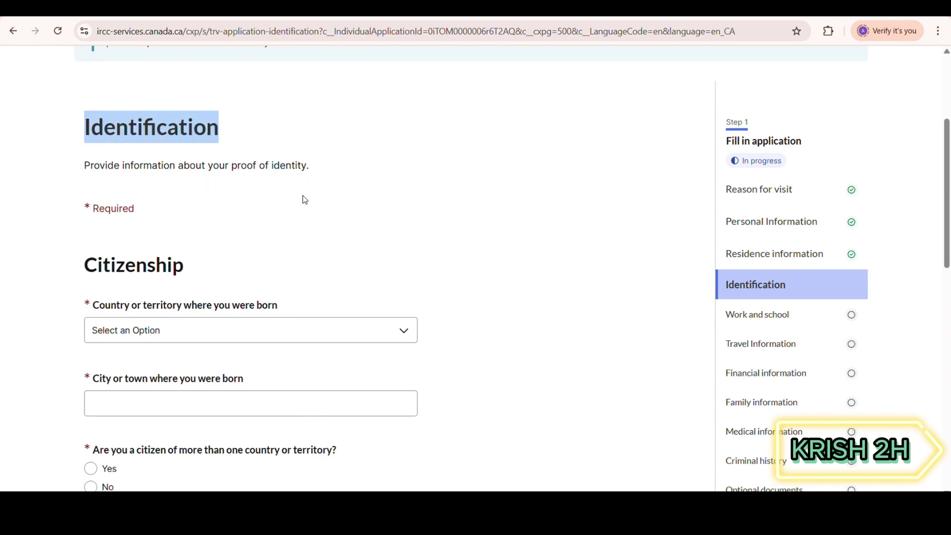
{"action": "scroll", "coordinate": [301, 197], "scroll_direction": "down", "scroll_amount": 1}
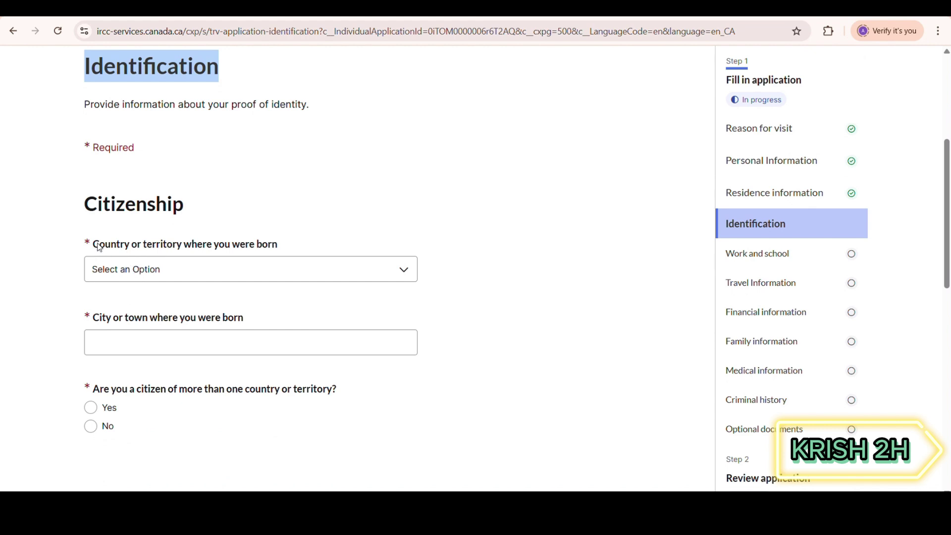
{"action": "left_click_drag", "start_coordinate": [99, 244], "coordinate": [275, 248]}
{"action": "left_click", "coordinate": [237, 276]}
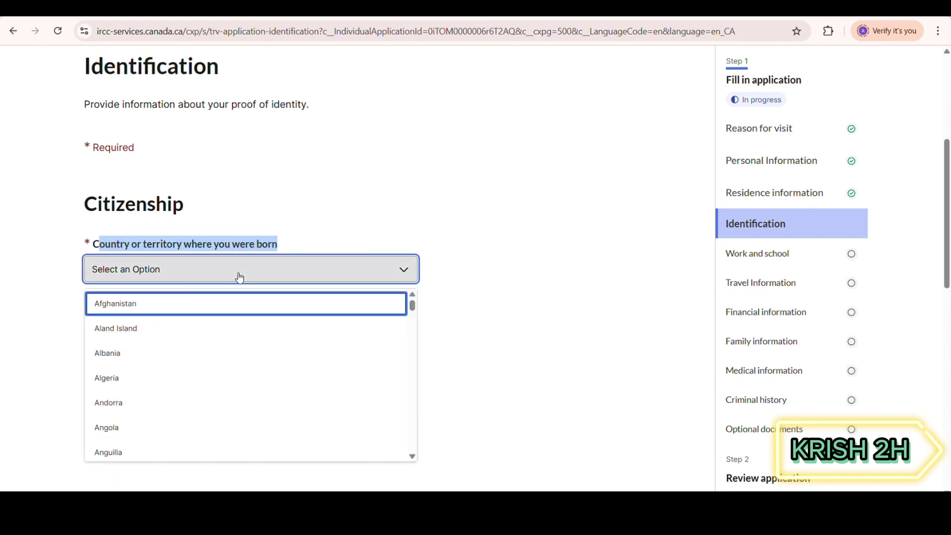
{"action": "key", "text": "i"}
{"action": "scroll", "coordinate": [212, 391], "scroll_direction": "down", "scroll_amount": 2}
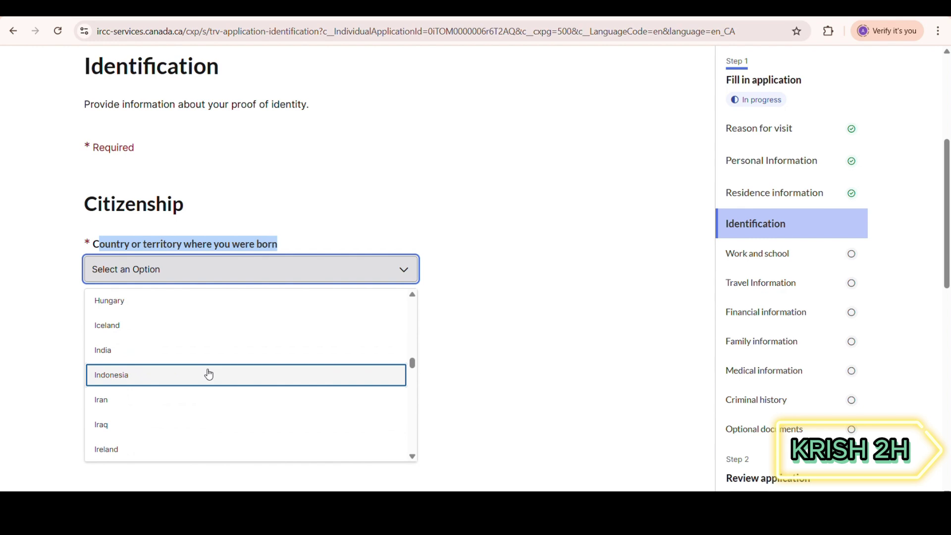
{"action": "left_click", "coordinate": [180, 349]}
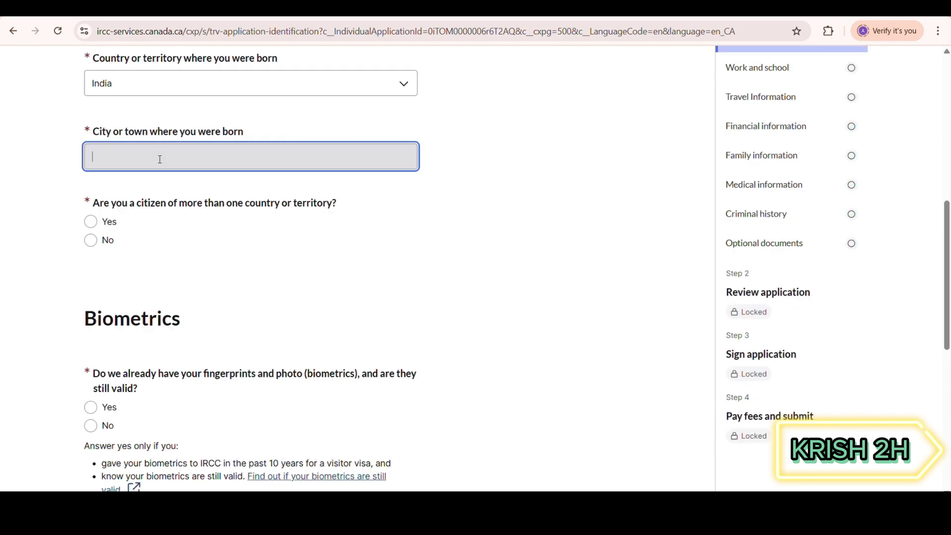
{"action": "left_click", "coordinate": [158, 220]}
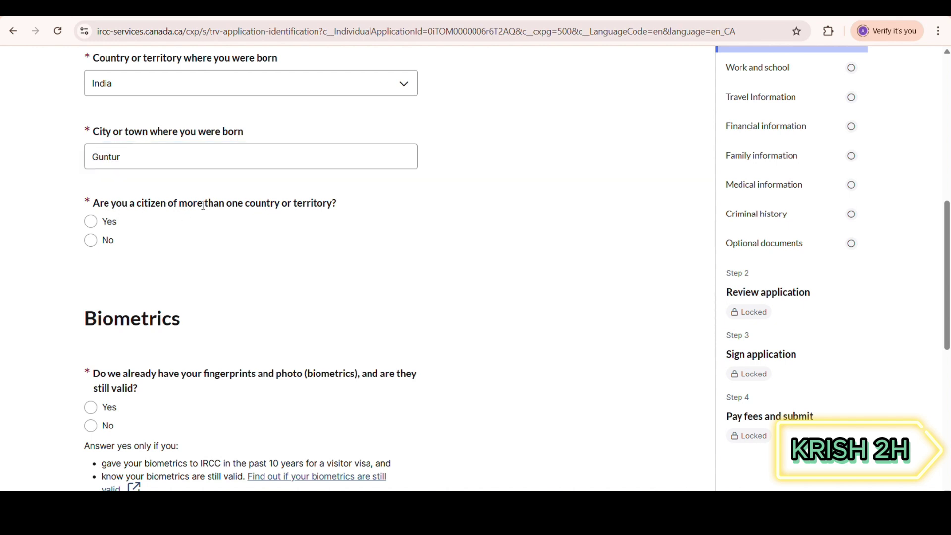
Step: Answer No to holding multiple citizenships
{"action": "left_click_drag", "start_coordinate": [352, 210], "coordinate": [96, 205]}
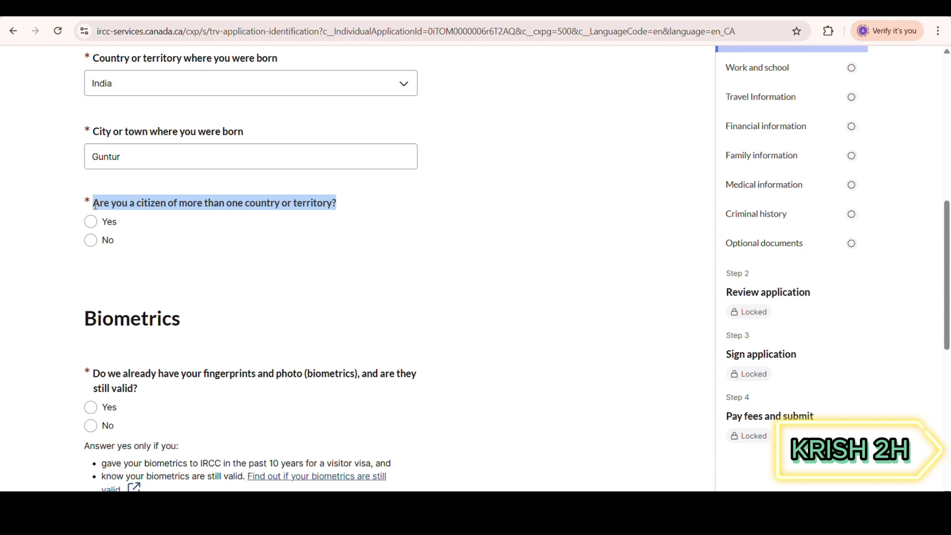
{"action": "left_click", "coordinate": [91, 240]}
{"action": "left_click", "coordinate": [91, 221]}
{"action": "scroll", "coordinate": [149, 181], "scroll_direction": "down", "scroll_amount": 2}
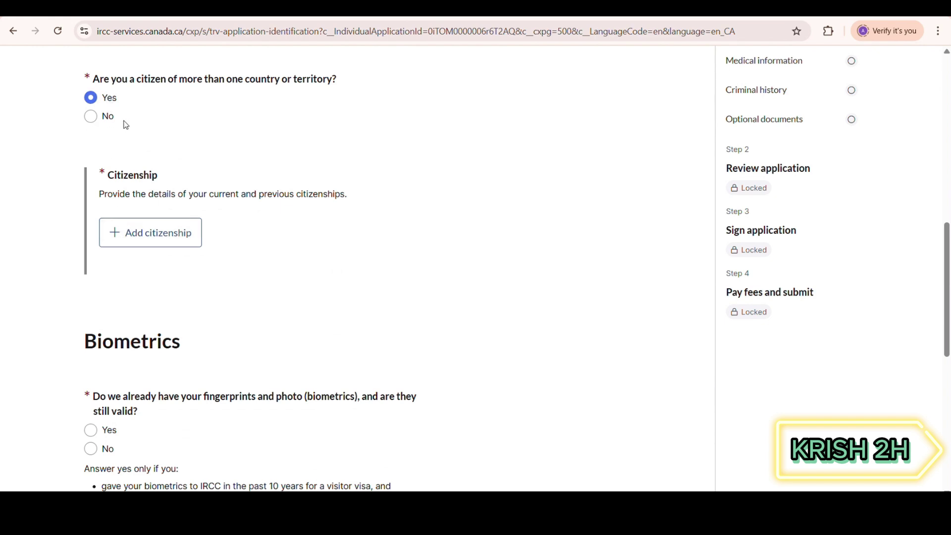
{"action": "left_click", "coordinate": [91, 116]}
{"action": "scroll", "coordinate": [149, 148], "scroll_direction": "down", "scroll_amount": 1}
Step: Select India as the country of citizenship, held since birth
{"action": "left_click_drag", "start_coordinate": [92, 96], "coordinate": [232, 103]}
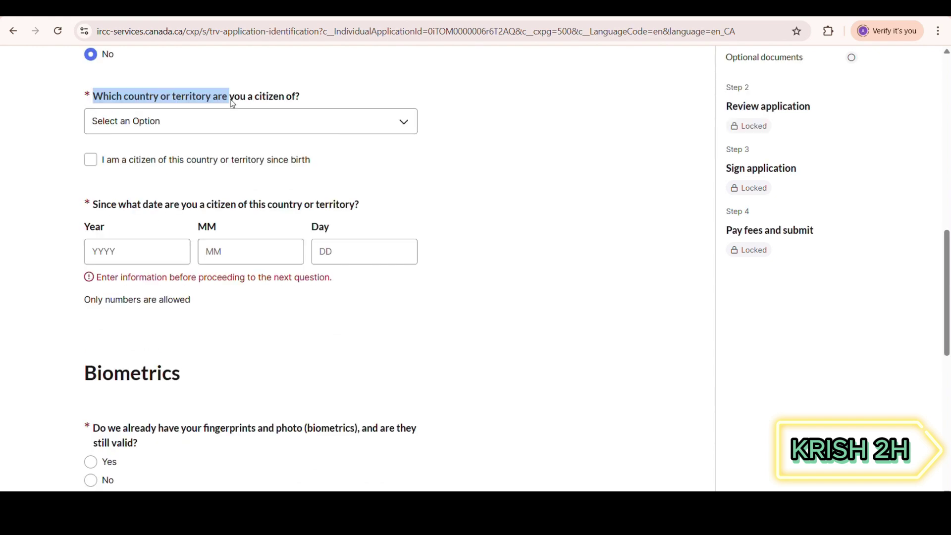
{"action": "left_click_drag", "start_coordinate": [233, 102], "coordinate": [285, 100]}
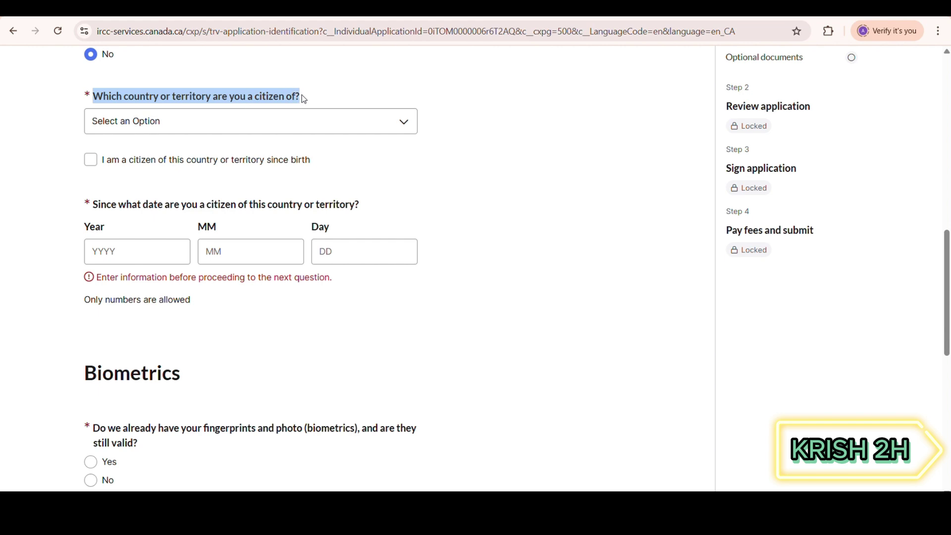
{"action": "left_click", "coordinate": [289, 121]}
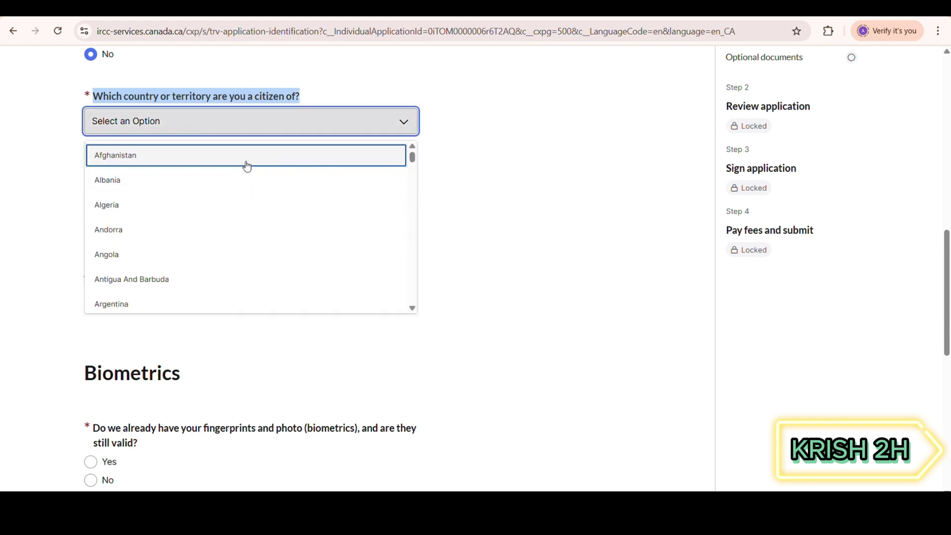
{"action": "scroll", "coordinate": [240, 170], "scroll_direction": "down", "scroll_amount": 20}
{"action": "scroll", "coordinate": [158, 292], "scroll_direction": "down", "scroll_amount": 3}
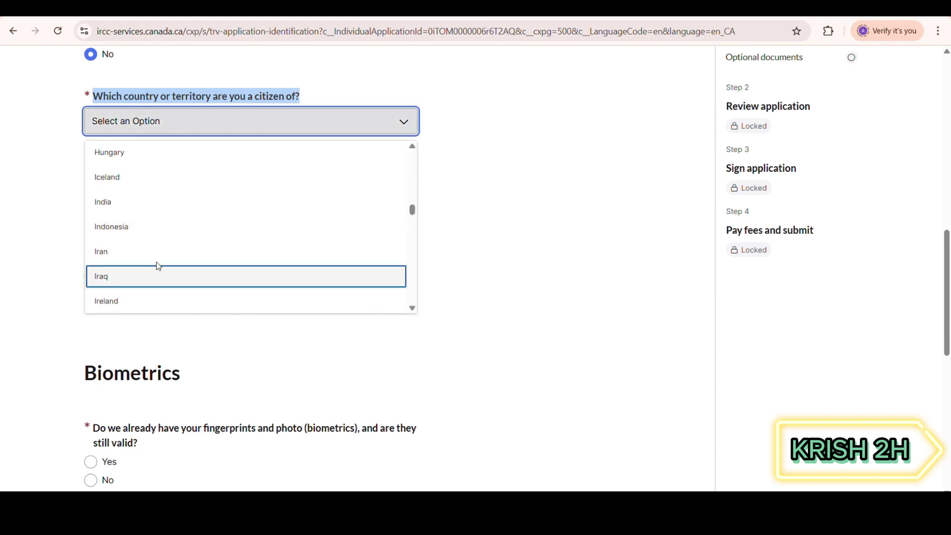
{"action": "left_click", "coordinate": [155, 206]}
{"action": "left_click_drag", "start_coordinate": [101, 204], "coordinate": [356, 204]}
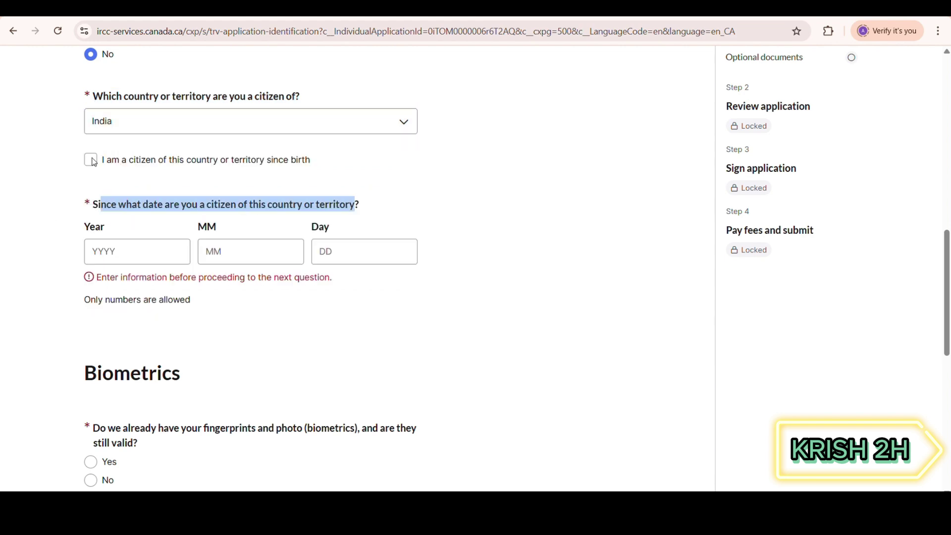
{"action": "left_click_drag", "start_coordinate": [310, 160], "coordinate": [108, 170]}
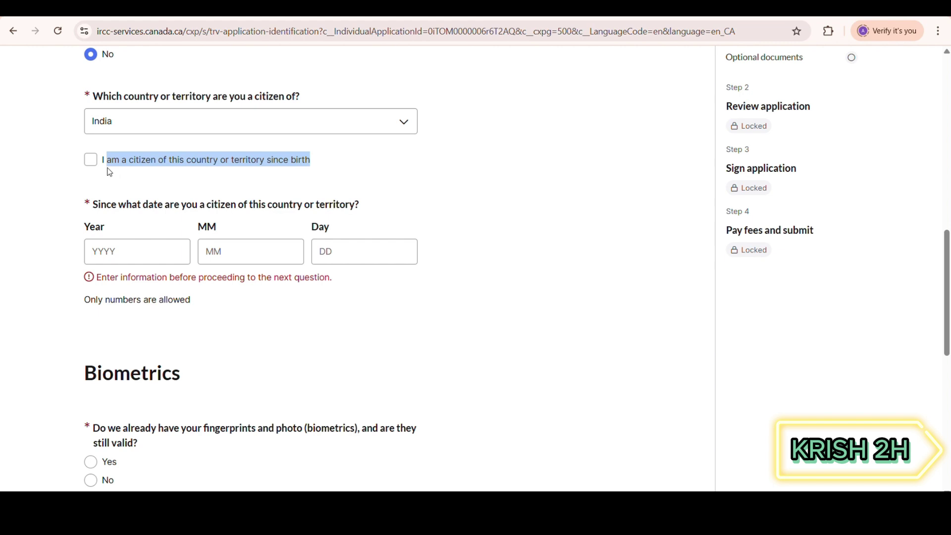
{"action": "left_click", "coordinate": [90, 159]}
{"action": "scroll", "coordinate": [114, 185], "scroll_direction": "down", "scroll_amount": 1}
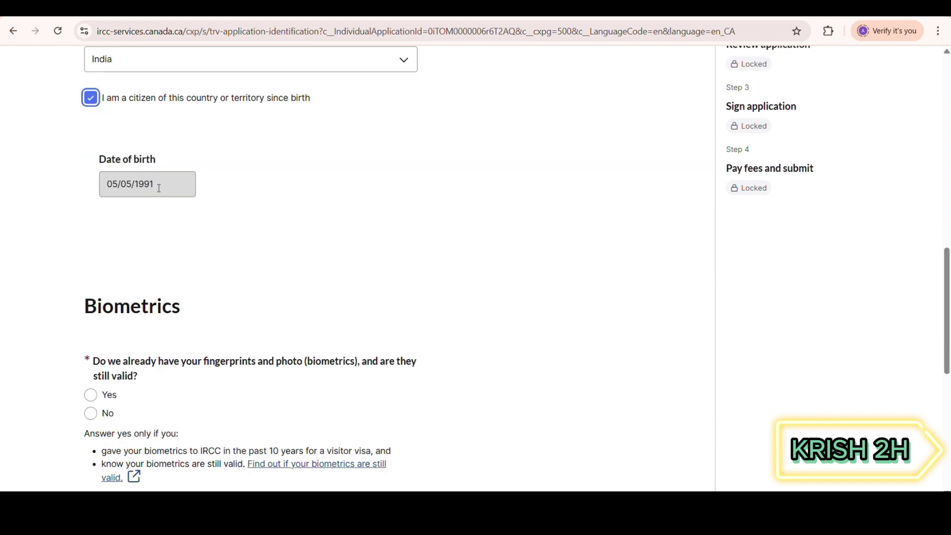
{"action": "scroll", "coordinate": [159, 188], "scroll_direction": "down", "scroll_amount": 3}
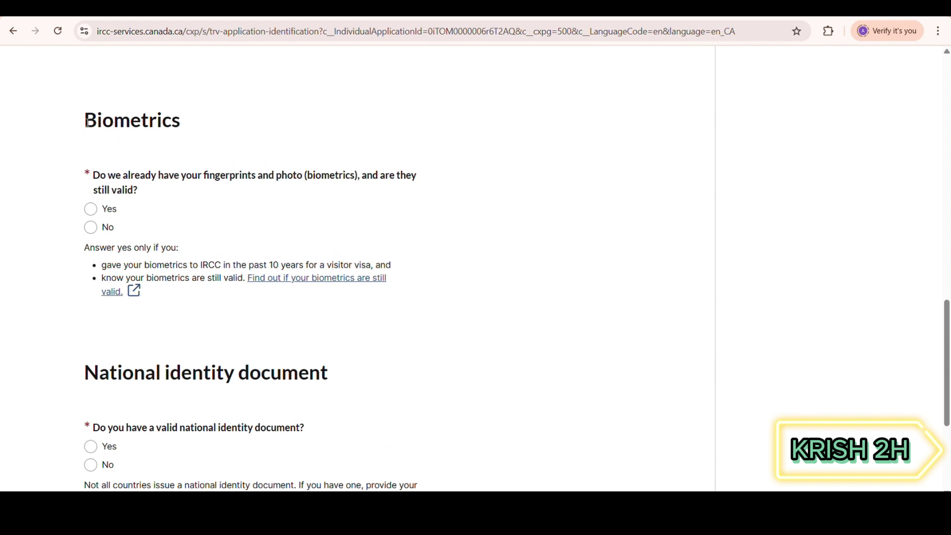
Step: Answer No to having valid biometrics on file
{"action": "left_click_drag", "start_coordinate": [86, 120], "coordinate": [184, 121]}
{"action": "scroll", "coordinate": [391, 248], "scroll_direction": "up", "scroll_amount": 1}
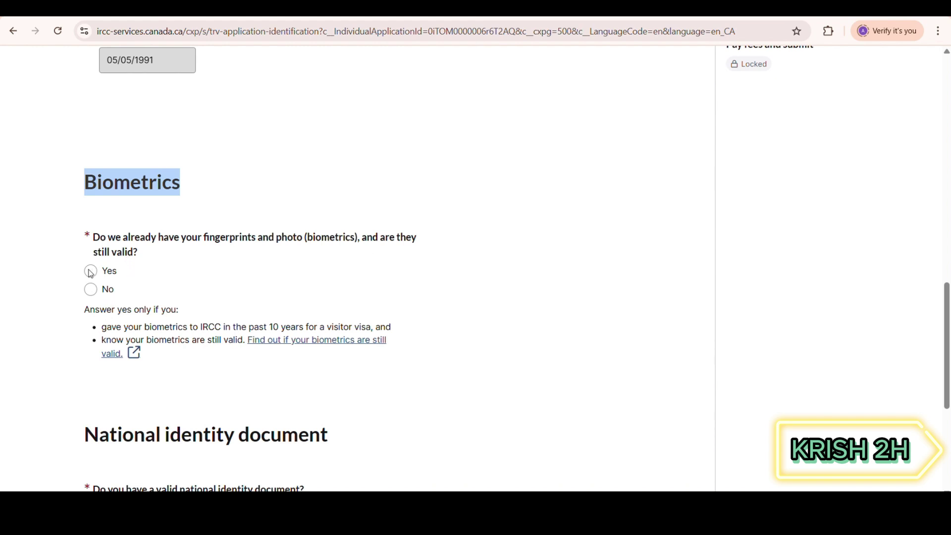
{"action": "left_click", "coordinate": [90, 289]}
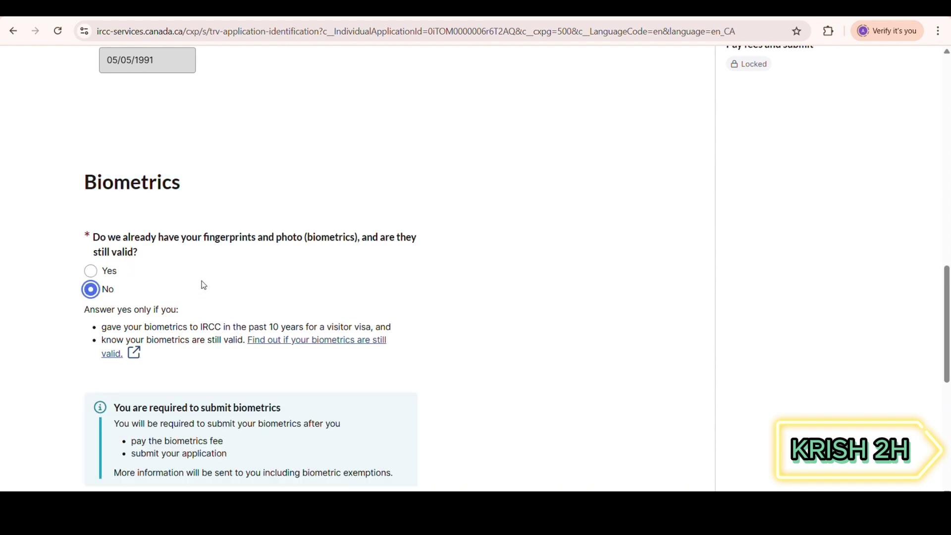
{"action": "scroll", "coordinate": [220, 274], "scroll_direction": "down", "scroll_amount": 2}
{"action": "scroll", "coordinate": [220, 274], "scroll_direction": "down", "scroll_amount": 4}
Step: Answer Yes to having a national identity document, then enter and confirm its number
{"action": "left_click_drag", "start_coordinate": [86, 248], "coordinate": [324, 248]}
{"action": "scroll", "coordinate": [224, 297], "scroll_direction": "down", "scroll_amount": 1}
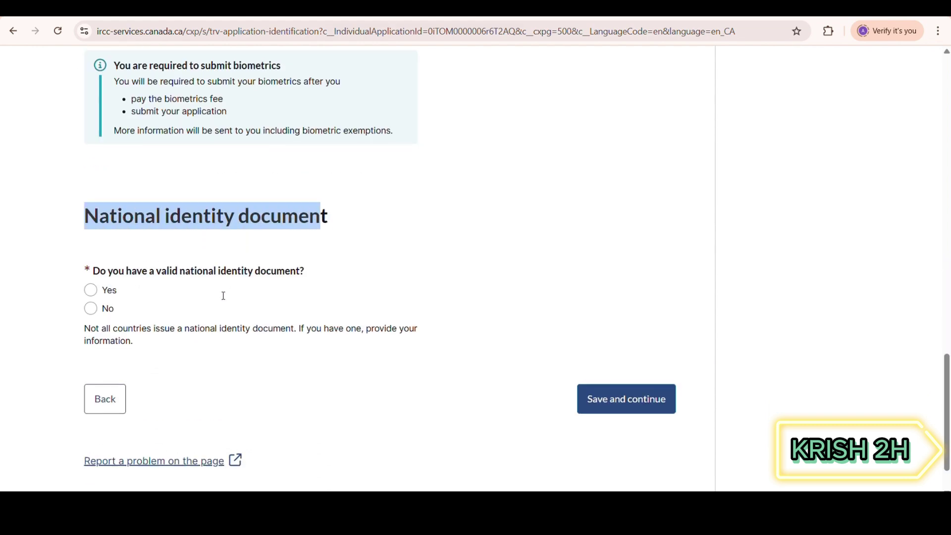
{"action": "left_click", "coordinate": [106, 259]}
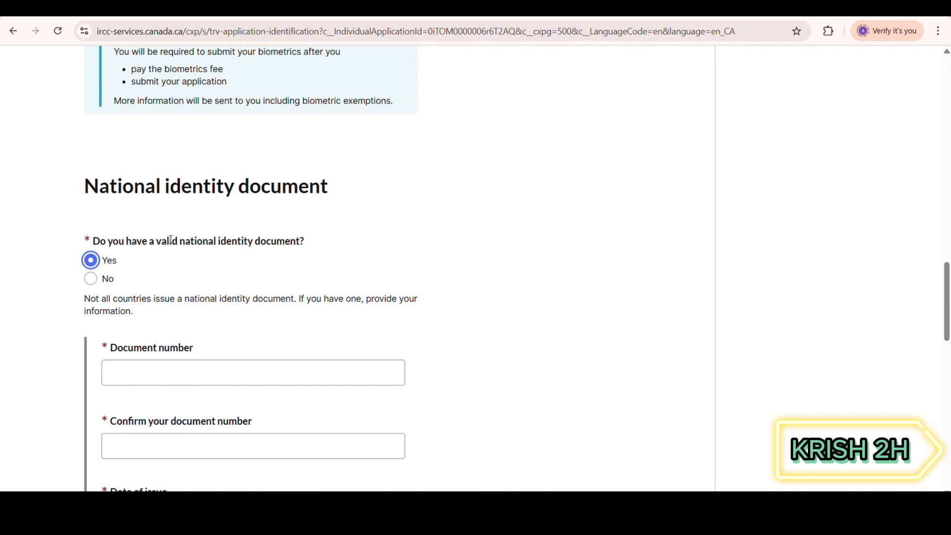
{"action": "left_click_drag", "start_coordinate": [180, 242], "coordinate": [297, 244]}
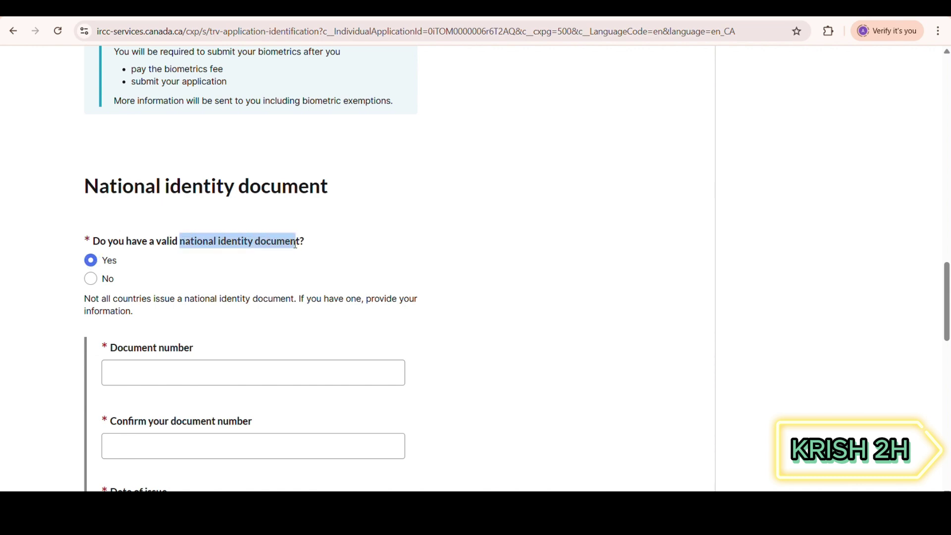
{"action": "left_click", "coordinate": [274, 275]}
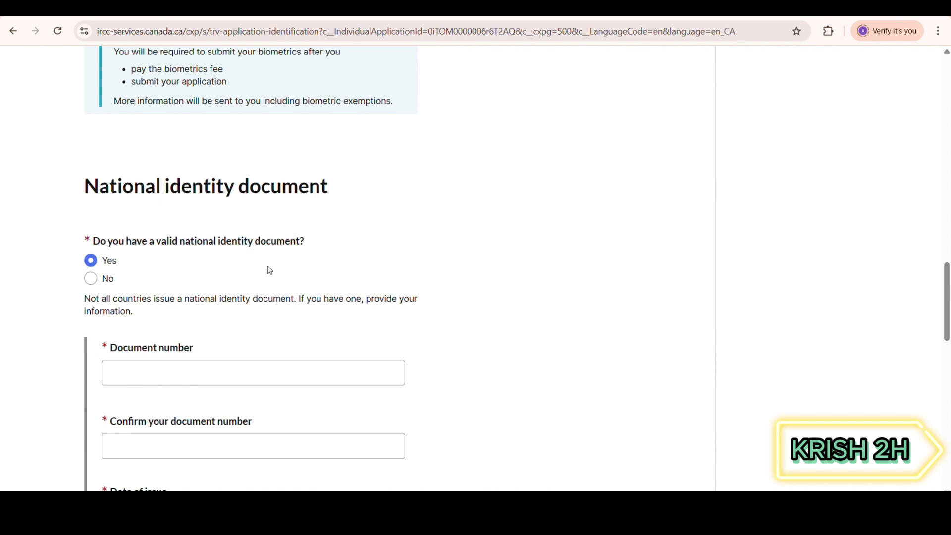
{"action": "scroll", "coordinate": [263, 277], "scroll_direction": "down", "scroll_amount": 1}
{"action": "left_click", "coordinate": [249, 286]}
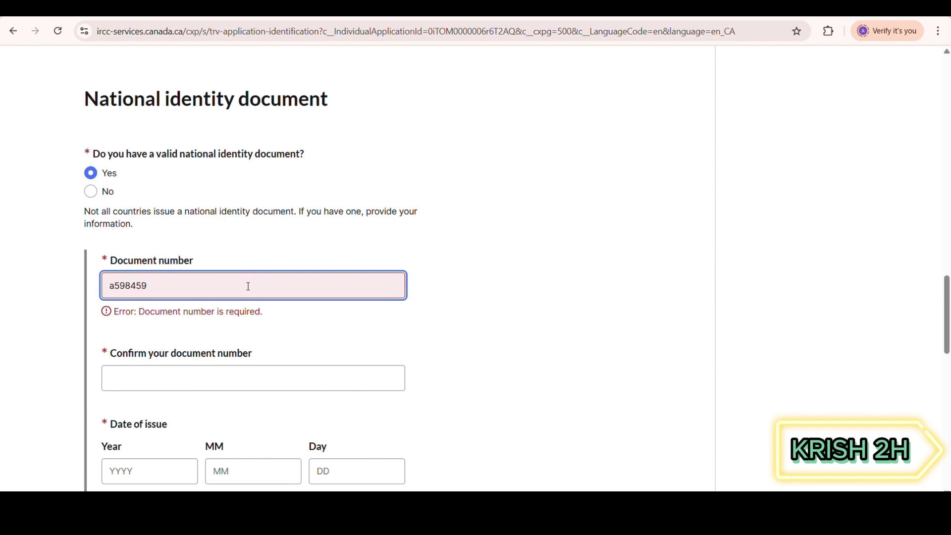
{"action": "scroll", "coordinate": [221, 318], "scroll_direction": "down", "scroll_amount": 1}
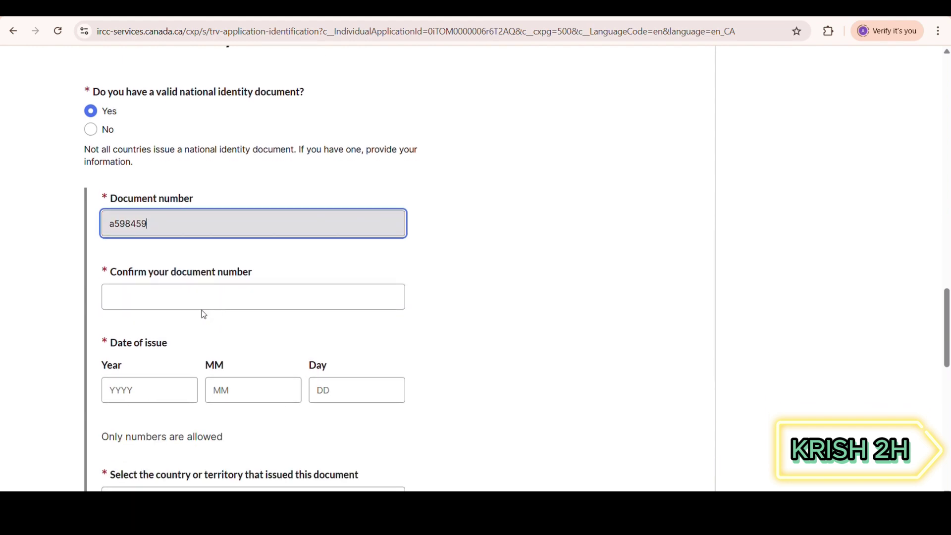
{"action": "left_click", "coordinate": [156, 290]}
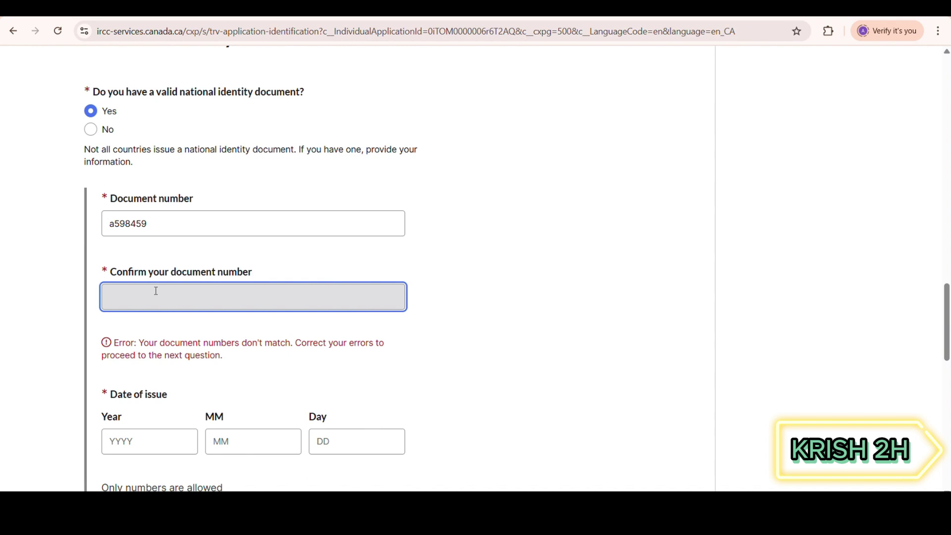
{"action": "scroll", "coordinate": [198, 339], "scroll_direction": "down", "scroll_amount": 2}
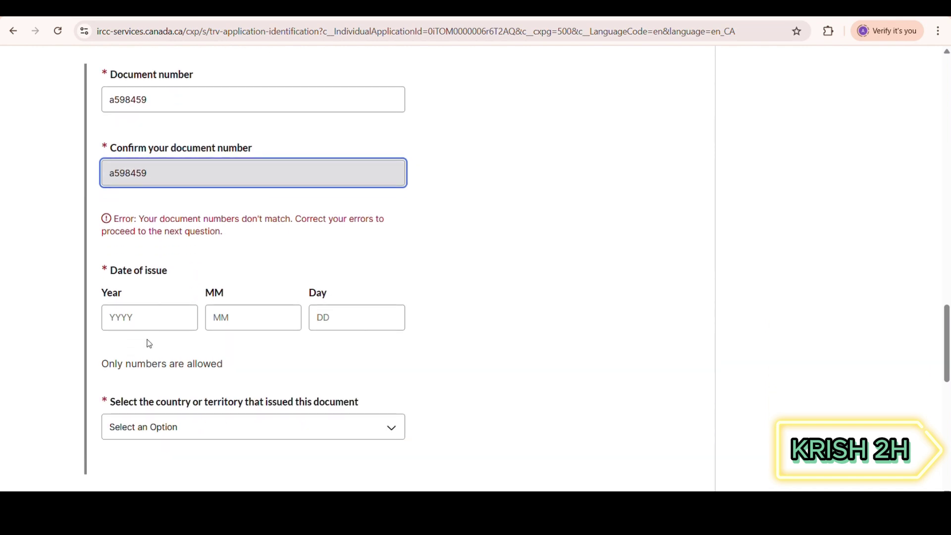
Step: Set India as the issuing country, check passport.png is uploaded, and save identification
{"action": "left_click", "coordinate": [149, 309]}
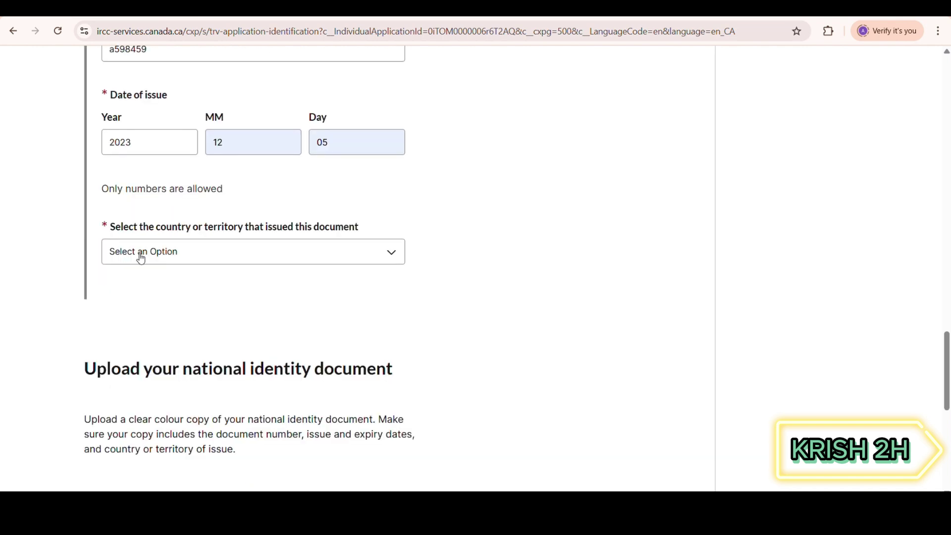
{"action": "left_click", "coordinate": [194, 261]}
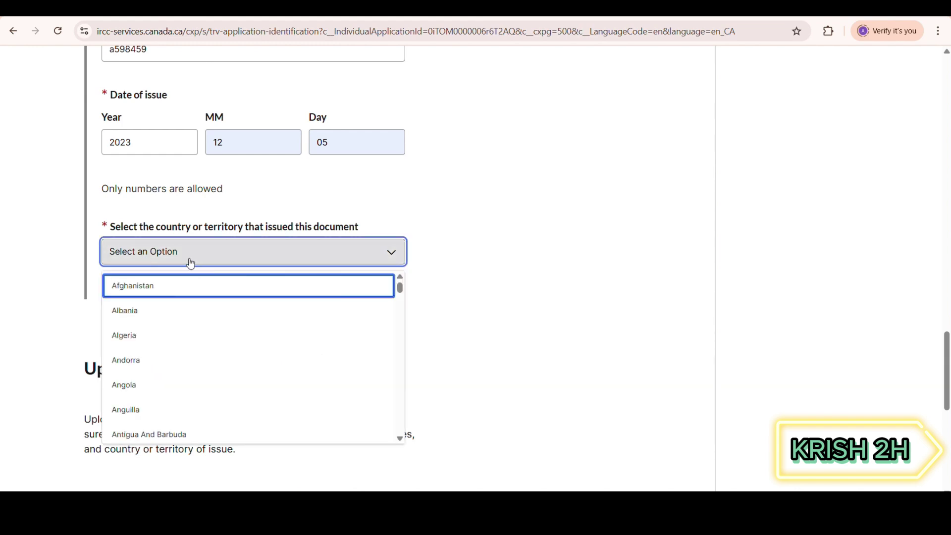
{"action": "key", "text": "h"}
{"action": "scroll", "coordinate": [185, 393], "scroll_direction": "down", "scroll_amount": 3}
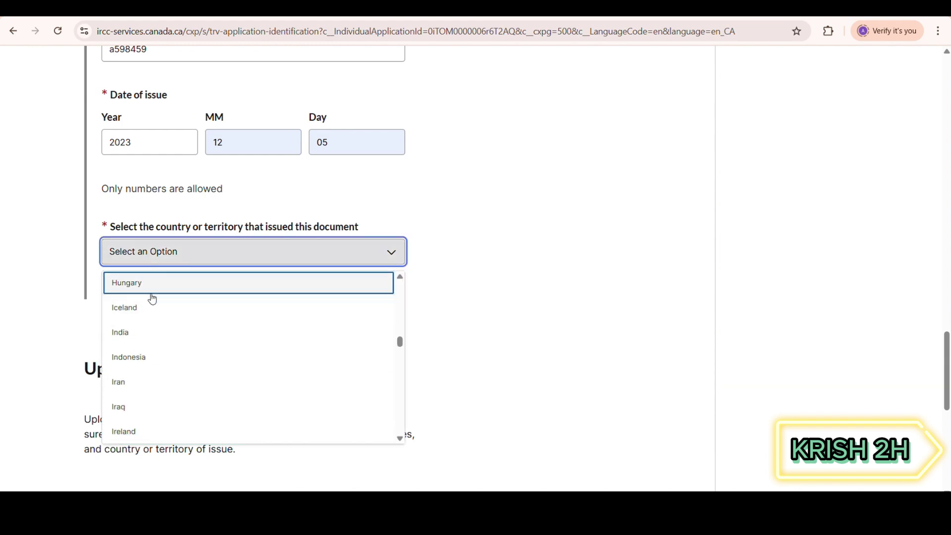
{"action": "key", "text": "Return"}
{"action": "left_click", "coordinate": [518, 312]}
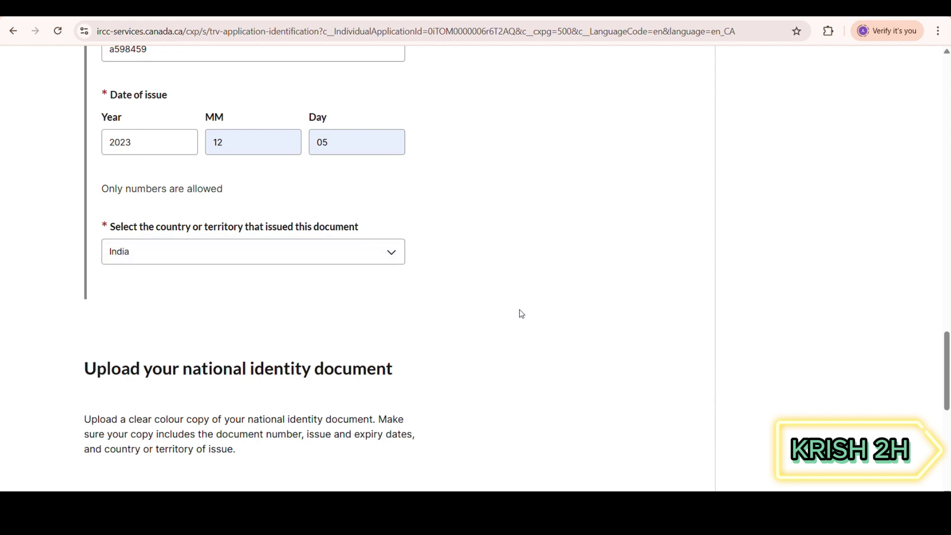
{"action": "scroll", "coordinate": [460, 312], "scroll_direction": "down", "scroll_amount": 1}
{"action": "scroll", "coordinate": [461, 311], "scroll_direction": "down", "scroll_amount": 3}
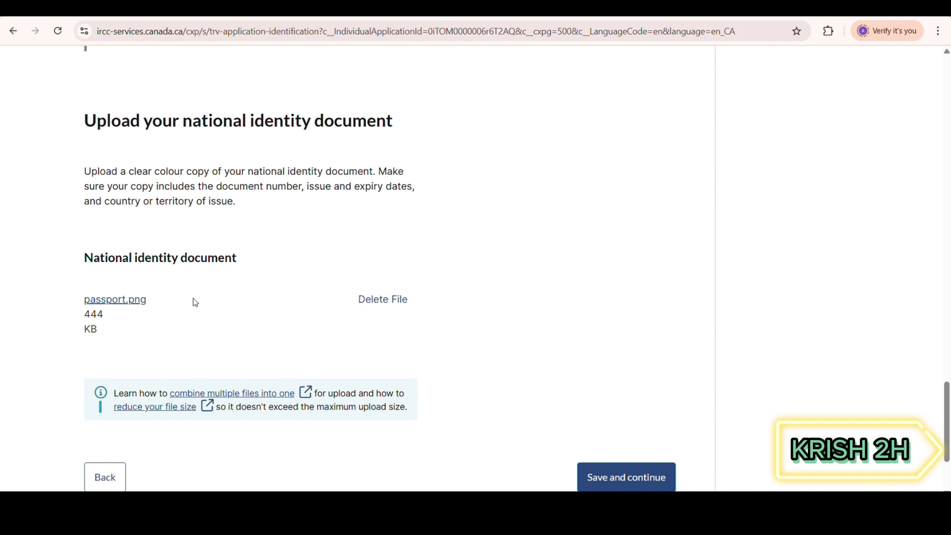
{"action": "left_click", "coordinate": [651, 480]}
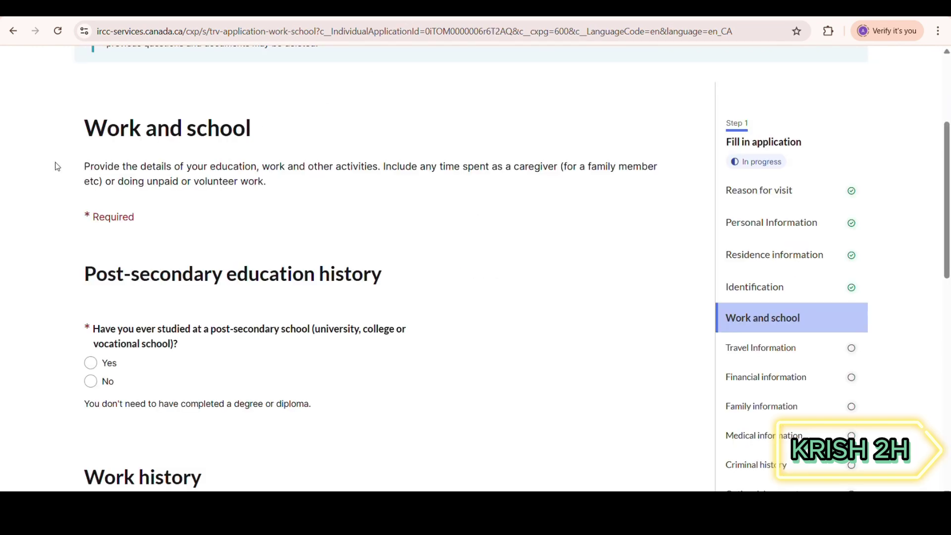
Step: Answer Yes to post-secondary study and begin adding an education record
{"action": "left_click_drag", "start_coordinate": [84, 130], "coordinate": [261, 131]}
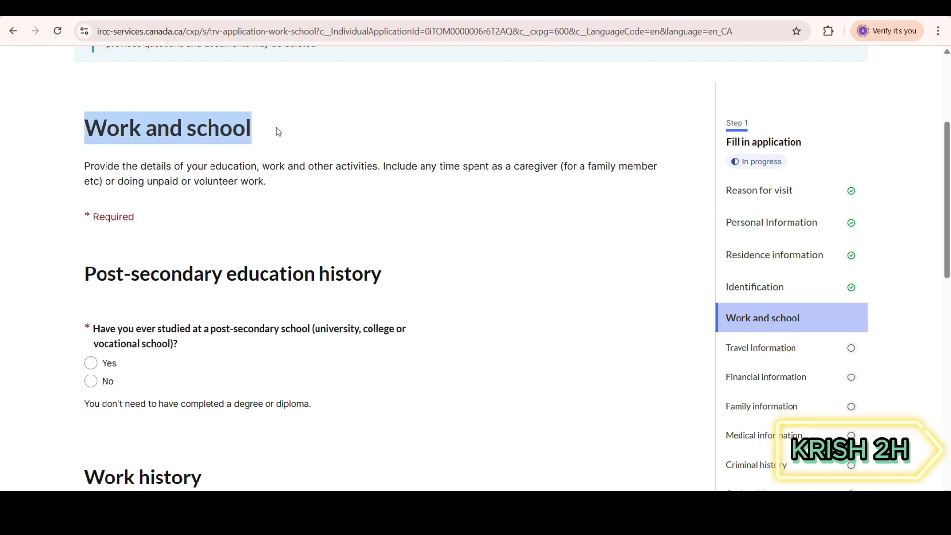
{"action": "scroll", "coordinate": [277, 130], "scroll_direction": "down", "scroll_amount": 1}
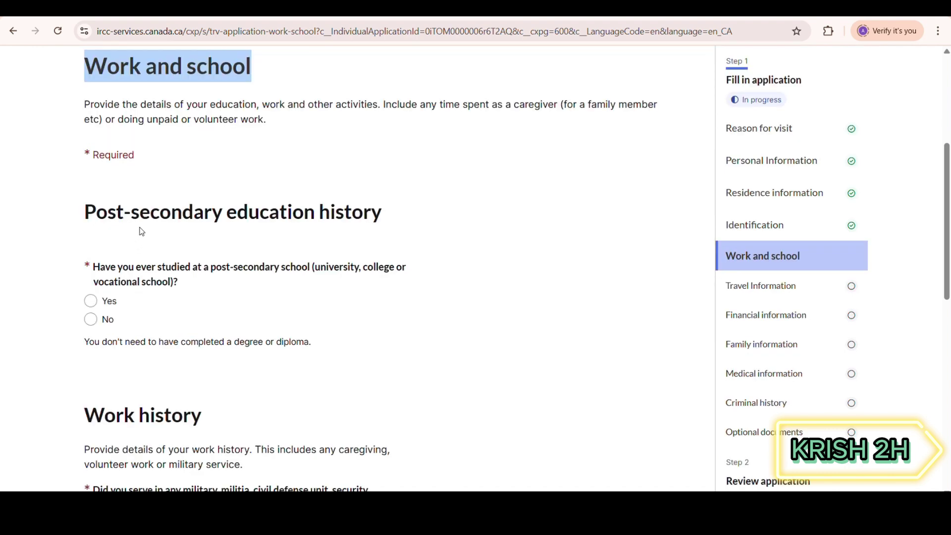
{"action": "left_click", "coordinate": [91, 300]}
{"action": "scroll", "coordinate": [145, 110], "scroll_direction": "down", "scroll_amount": 3}
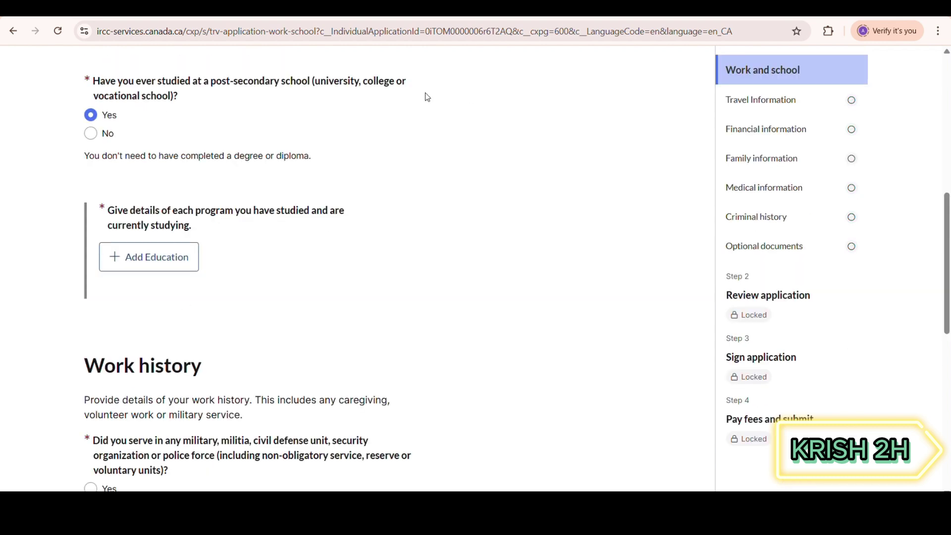
{"action": "double_click", "coordinate": [317, 82]}
{"action": "left_click_drag", "start_coordinate": [375, 82], "coordinate": [383, 82]}
{"action": "left_click_drag", "start_coordinate": [105, 97], "coordinate": [150, 96]}
{"action": "left_click", "coordinate": [149, 96]}
{"action": "left_click", "coordinate": [123, 257]}
Step: Enter 123 University as the school, with studies from 2009-04 to 2013-04
{"action": "type", "text": "123 University"}
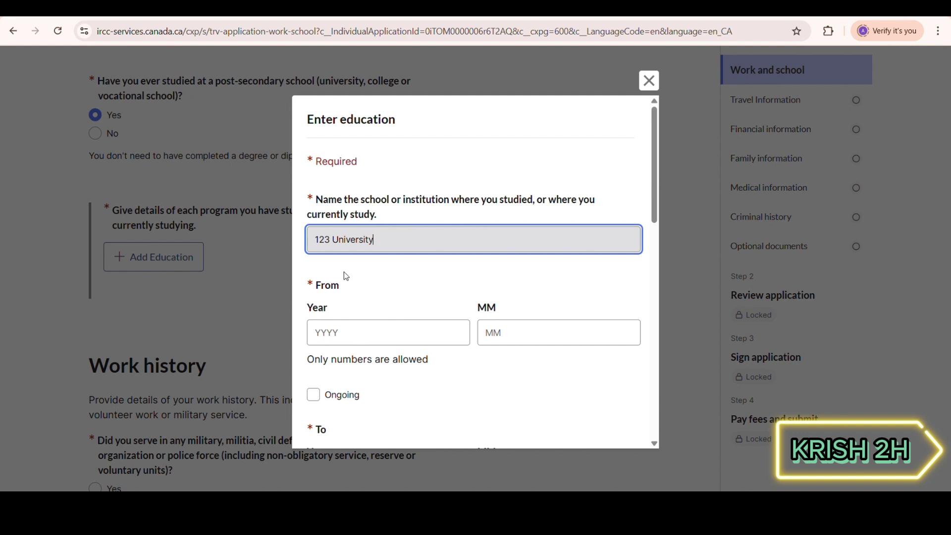
{"action": "left_click", "coordinate": [386, 332]}
{"action": "type", "text": "2009"}
{"action": "key", "text": "Tab"}
{"action": "type", "text": "04"}
{"action": "scroll", "coordinate": [332, 226], "scroll_direction": "down", "scroll_amount": 4}
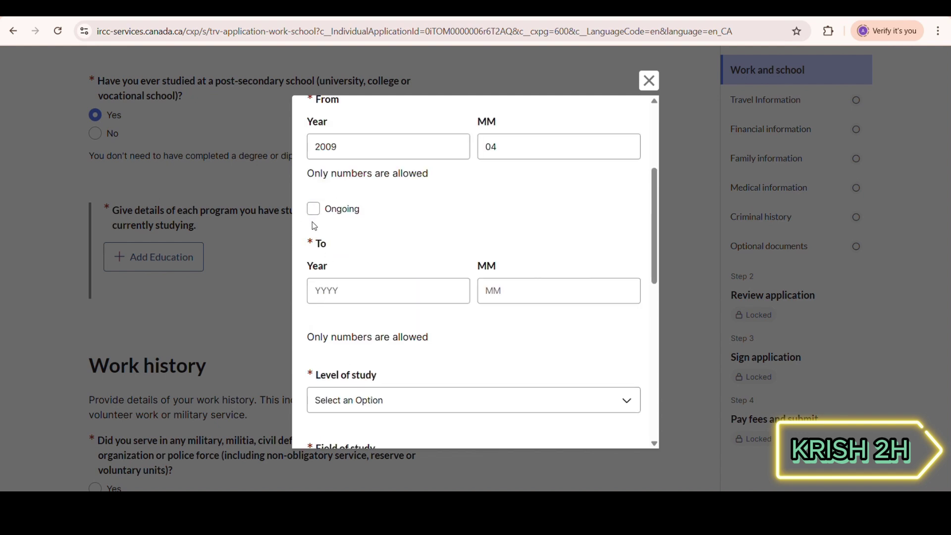
{"action": "left_click", "coordinate": [351, 288]}
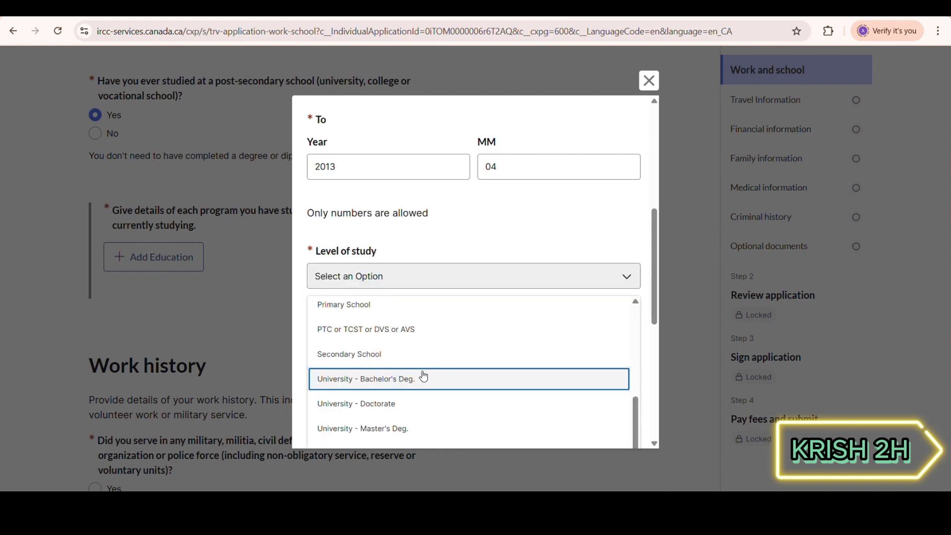
Step: Set the level to bachelor's, the field to Applied Science and the country to India, then save the record
{"action": "left_click", "coordinate": [421, 376]}
{"action": "scroll", "coordinate": [396, 289], "scroll_direction": "down", "scroll_amount": 1}
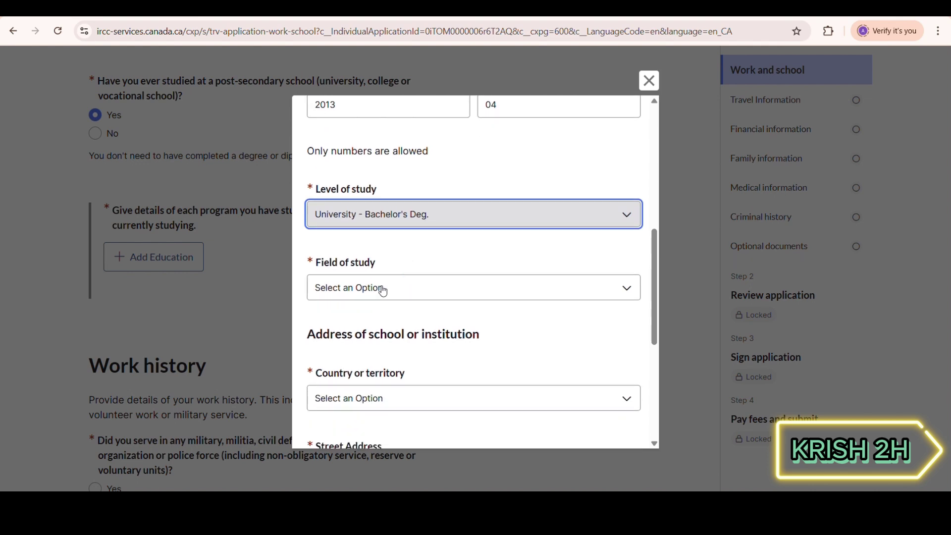
{"action": "left_click", "coordinate": [382, 288]}
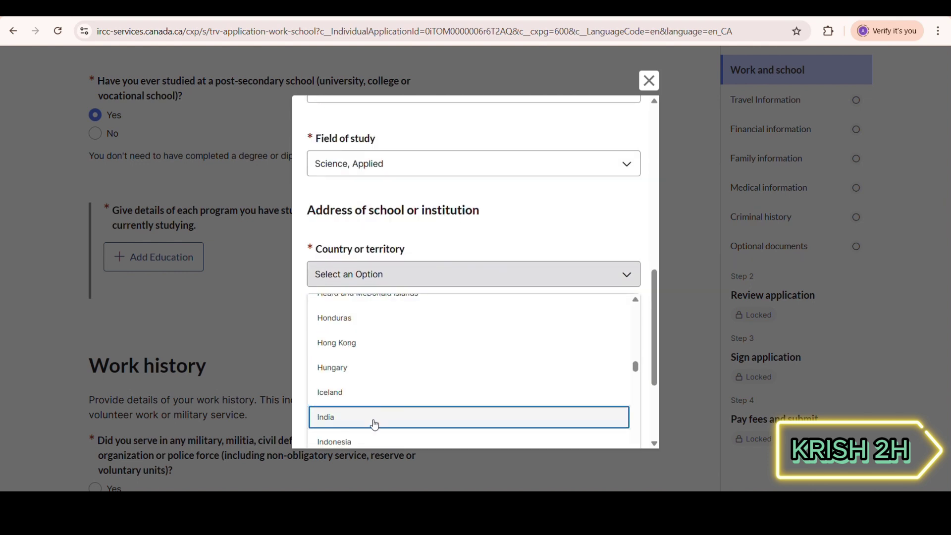
{"action": "left_click", "coordinate": [372, 419]}
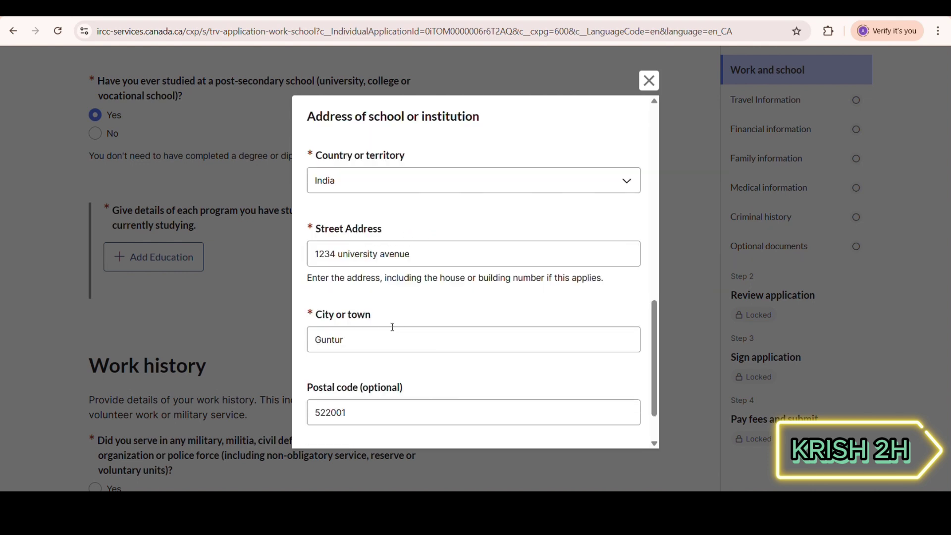
{"action": "scroll", "coordinate": [391, 327], "scroll_direction": "down", "scroll_amount": 1}
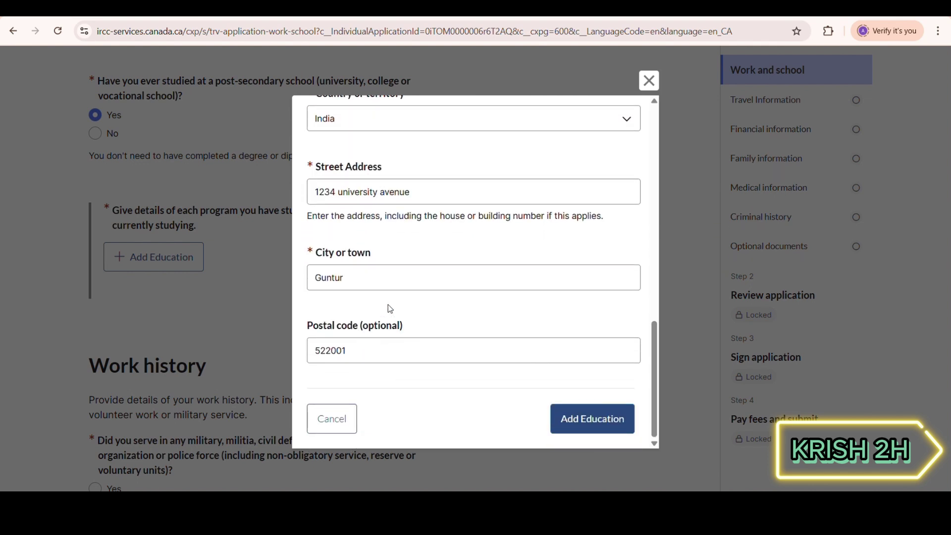
{"action": "left_click", "coordinate": [577, 419]}
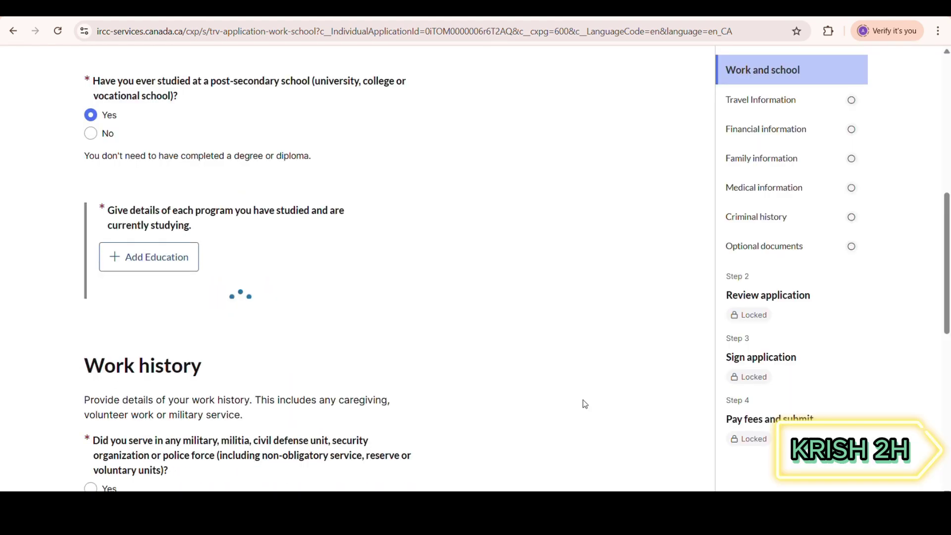
Step: Answer Yes to the military service question
{"action": "scroll", "coordinate": [501, 260], "scroll_direction": "down", "scroll_amount": 5}
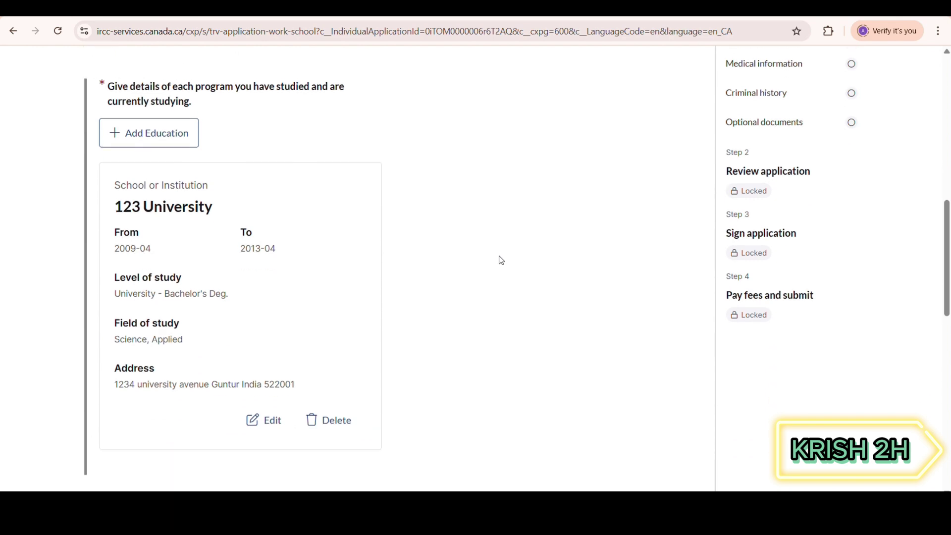
{"action": "scroll", "coordinate": [501, 259], "scroll_direction": "down", "scroll_amount": 7}
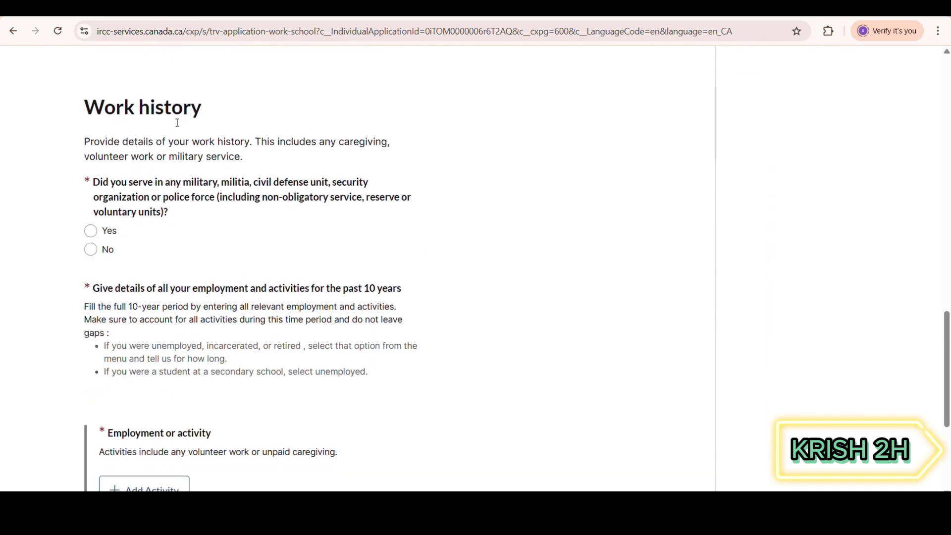
{"action": "left_click", "coordinate": [90, 231]}
{"action": "left_click_drag", "start_coordinate": [155, 245], "coordinate": [382, 274]}
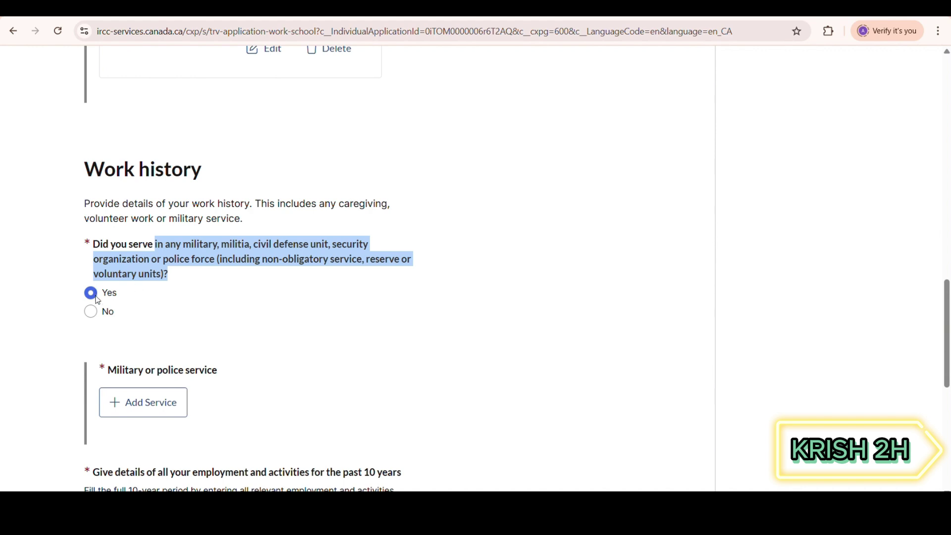
Step: Change the military service answer to No
{"action": "left_click", "coordinate": [91, 312]}
{"action": "scroll", "coordinate": [53, 329], "scroll_direction": "down", "scroll_amount": 5}
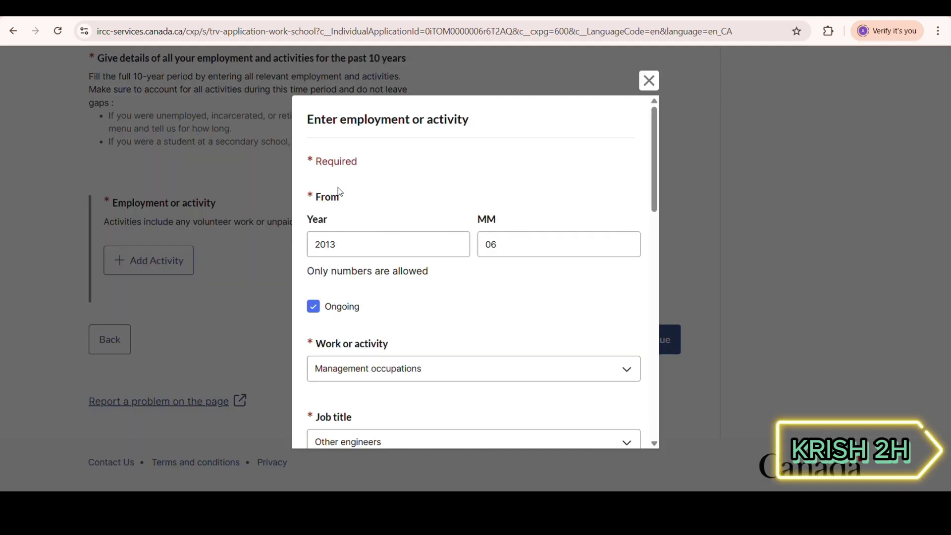
{"action": "scroll", "coordinate": [393, 171], "scroll_direction": "down", "scroll_amount": 2}
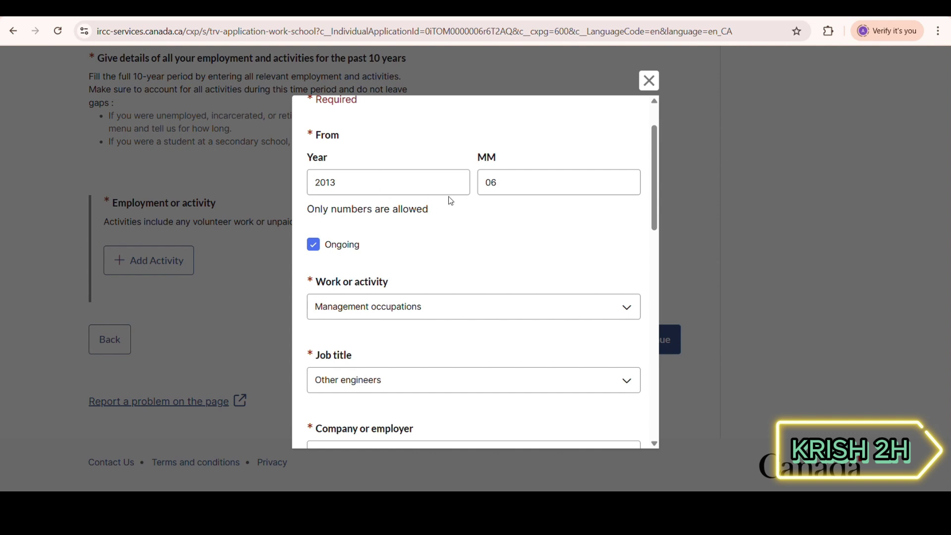
{"action": "scroll", "coordinate": [393, 164], "scroll_direction": "down", "scroll_amount": 5}
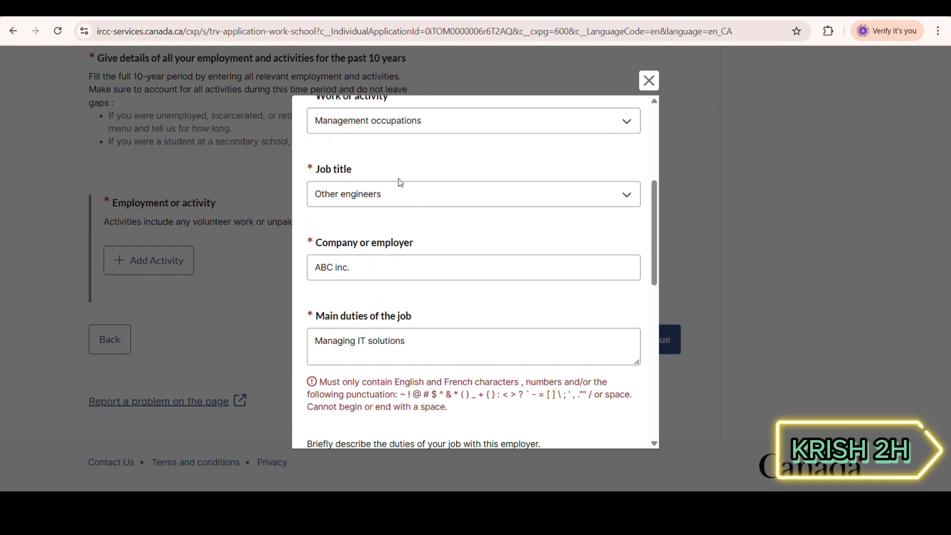
{"action": "scroll", "coordinate": [404, 268], "scroll_direction": "down", "scroll_amount": 2}
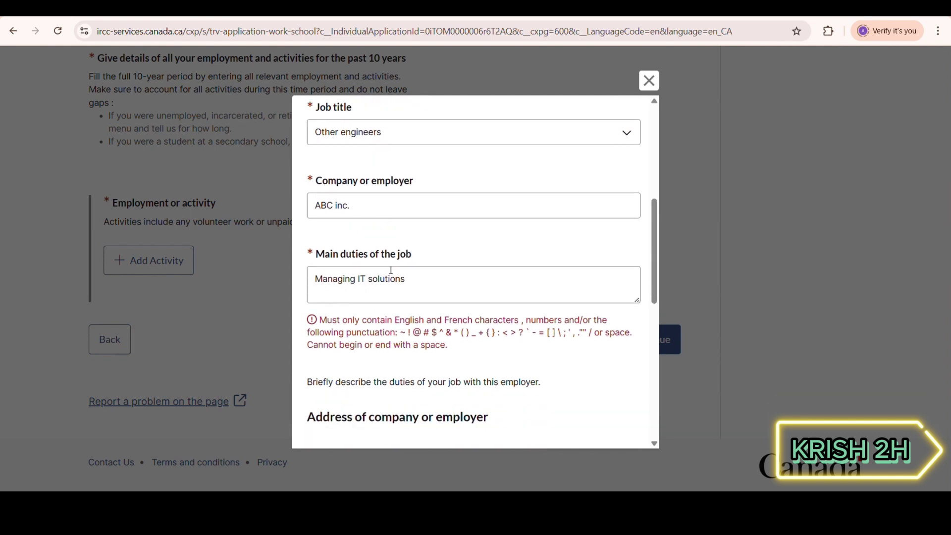
Step: Add the ongoing ABC Inc management job since 2013-06 and save the Work and school step
{"action": "left_click_drag", "start_coordinate": [418, 281], "coordinate": [310, 282]}
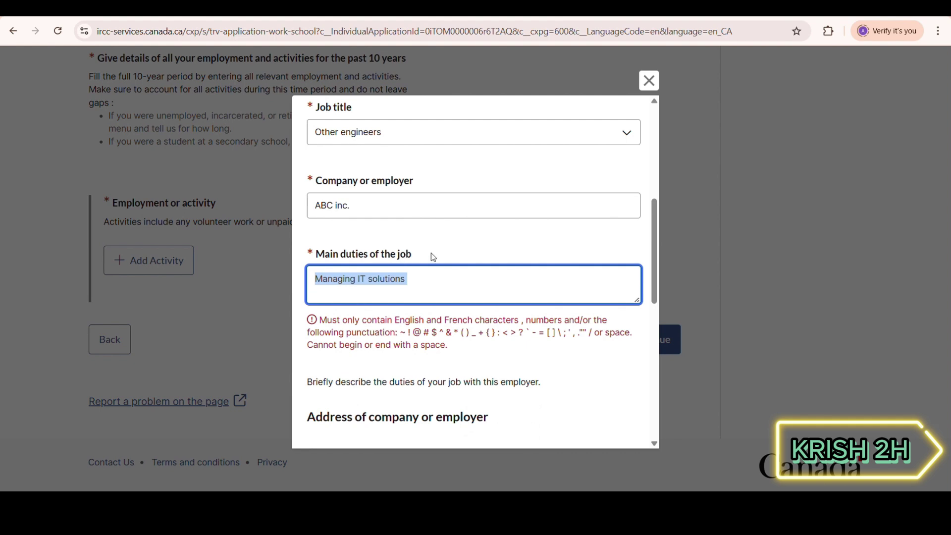
{"action": "left_click", "coordinate": [456, 235]}
{"action": "scroll", "coordinate": [456, 235], "scroll_direction": "down", "scroll_amount": 10}
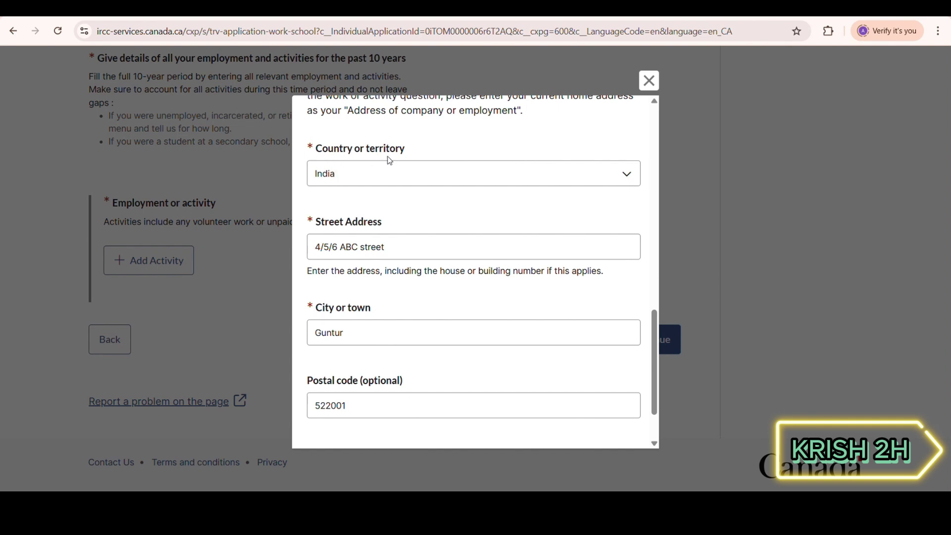
{"action": "scroll", "coordinate": [384, 376], "scroll_direction": "down", "scroll_amount": 2}
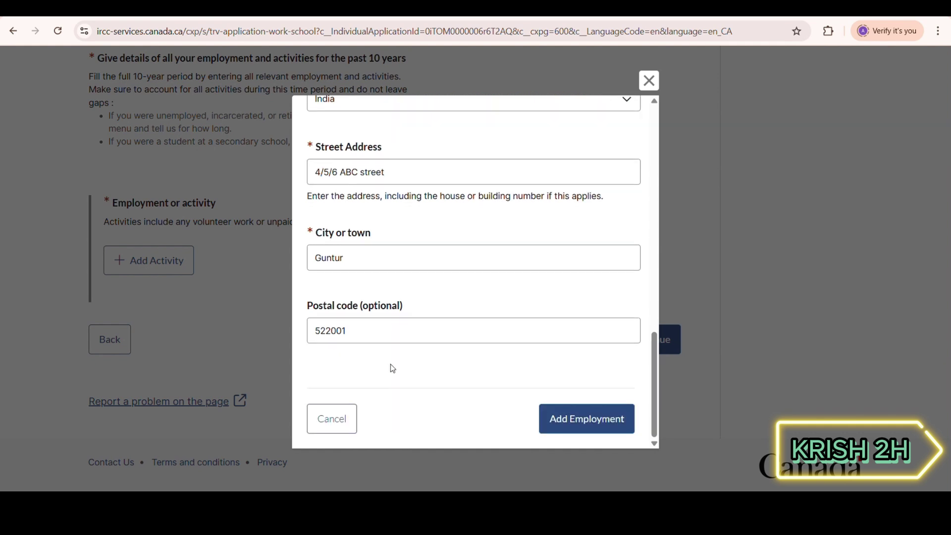
{"action": "left_click", "coordinate": [564, 430]}
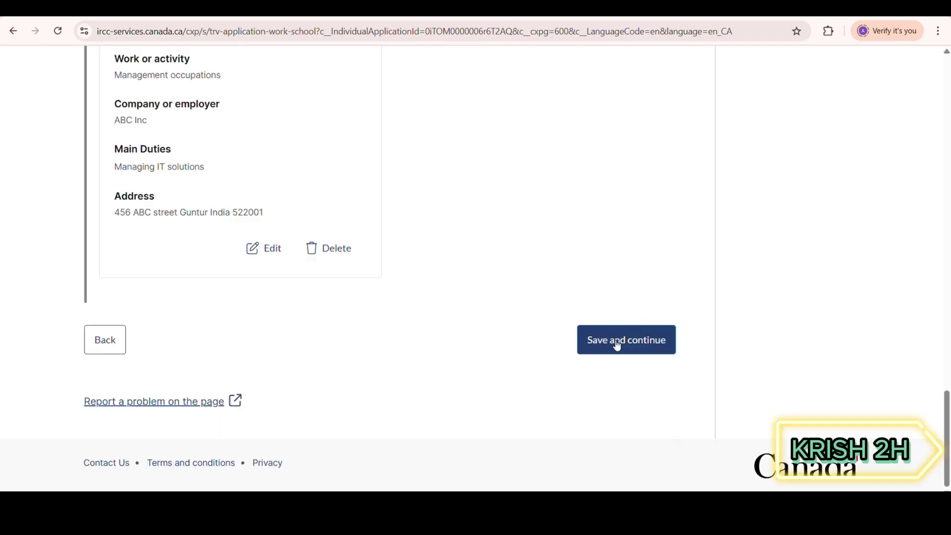
{"action": "left_click", "coordinate": [617, 345]}
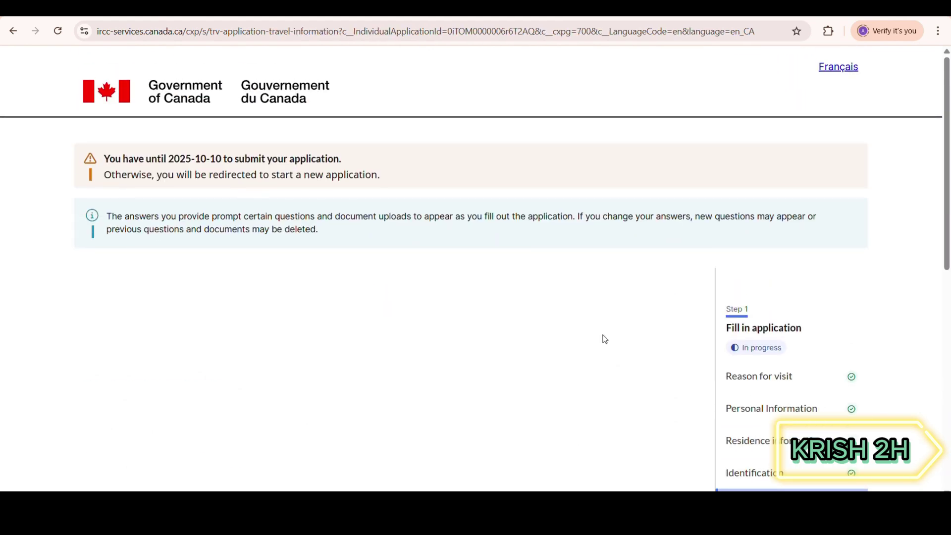
Step: Choose Passport as the travel document, with regular Passport as its kind
{"action": "scroll", "coordinate": [334, 272], "scroll_direction": "down", "scroll_amount": 3}
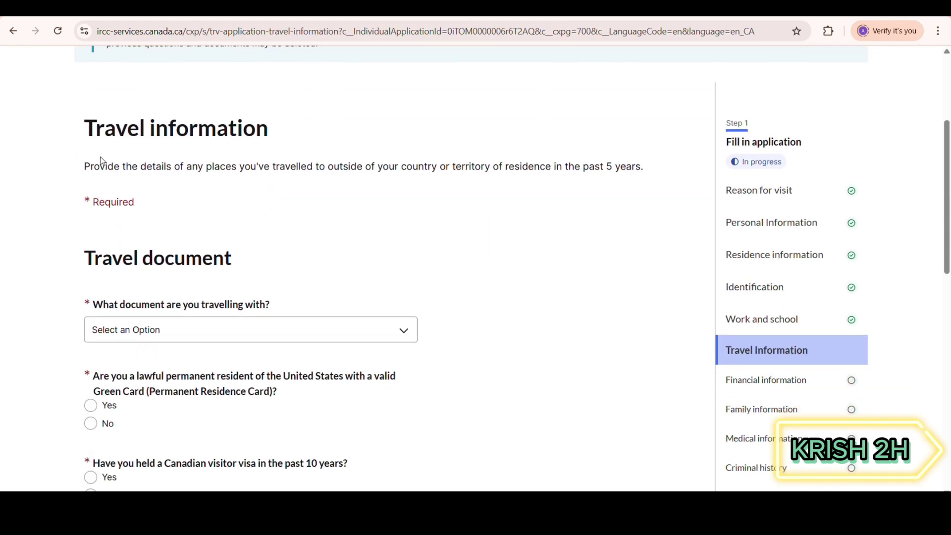
{"action": "scroll", "coordinate": [94, 164], "scroll_direction": "up", "scroll_amount": 3}
{"action": "left_click_drag", "start_coordinate": [79, 251], "coordinate": [272, 251]}
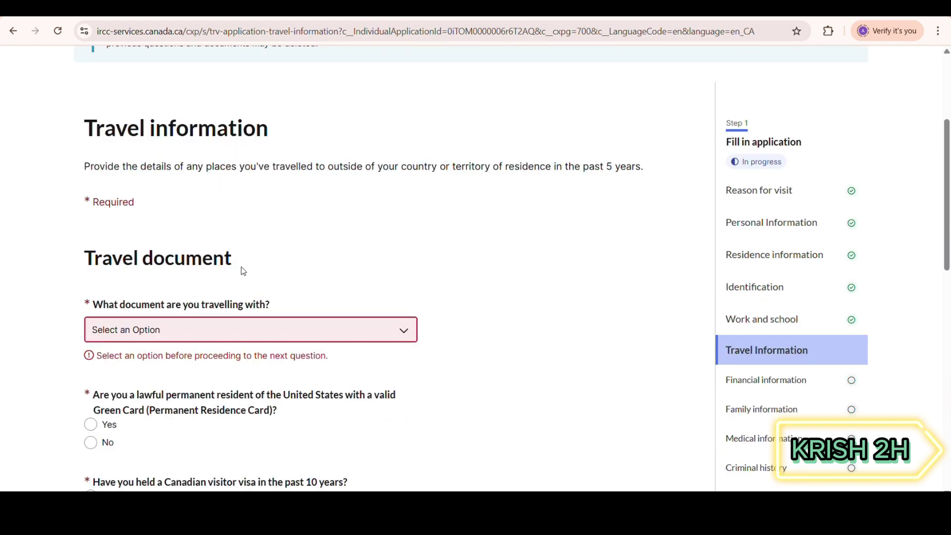
{"action": "left_click", "coordinate": [232, 336]}
{"action": "key", "text": "Return"}
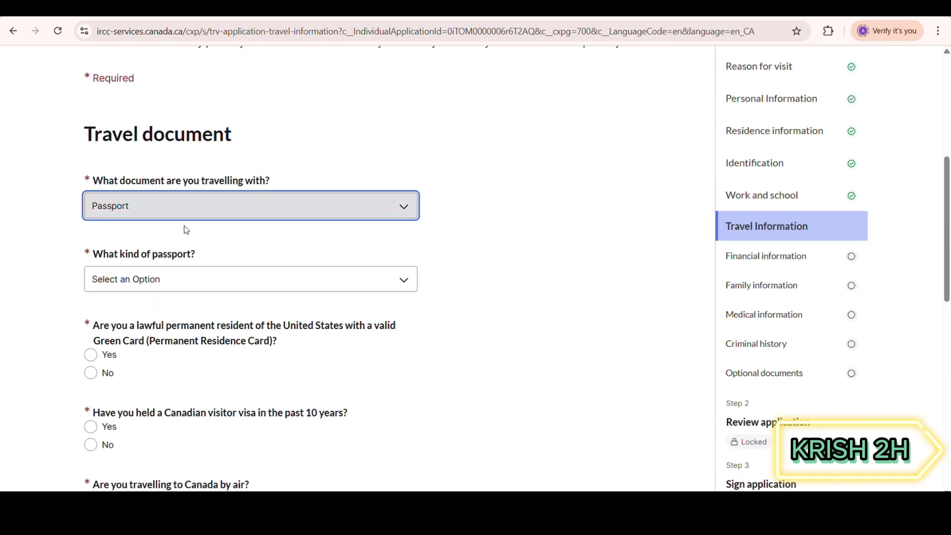
{"action": "left_click", "coordinate": [127, 280]}
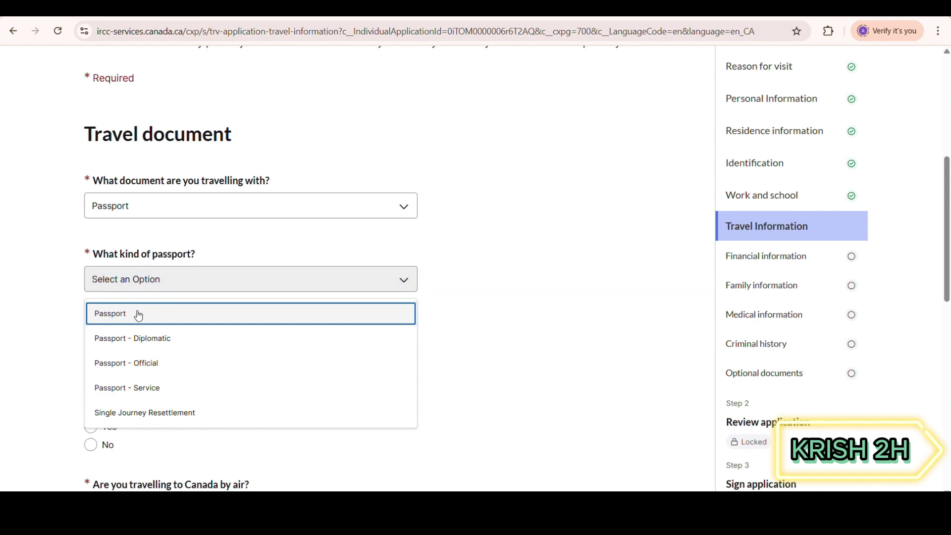
{"action": "left_click", "coordinate": [139, 314]}
Step: Upload passport.png (444 KB) as the passport document
{"action": "scroll", "coordinate": [163, 275], "scroll_direction": "down", "scroll_amount": 5}
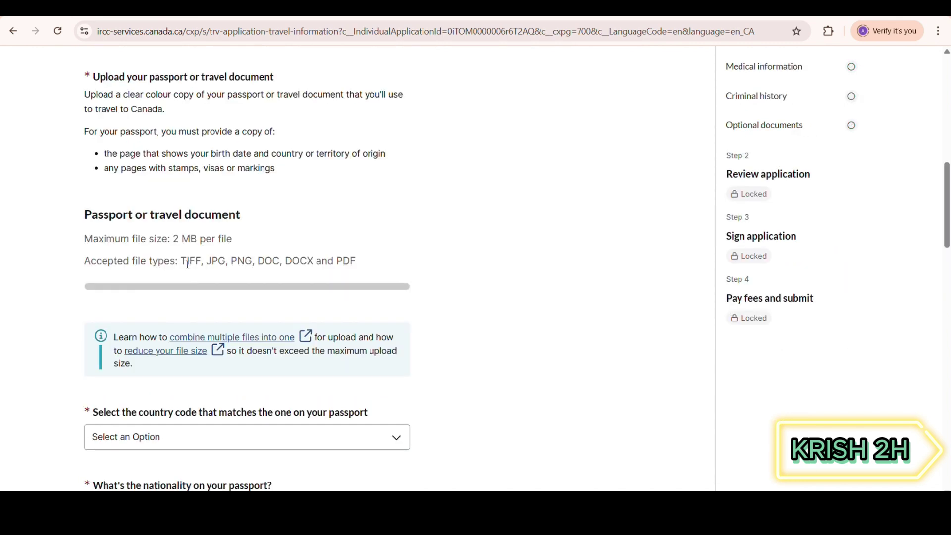
{"action": "left_click_drag", "start_coordinate": [187, 264], "coordinate": [352, 265]}
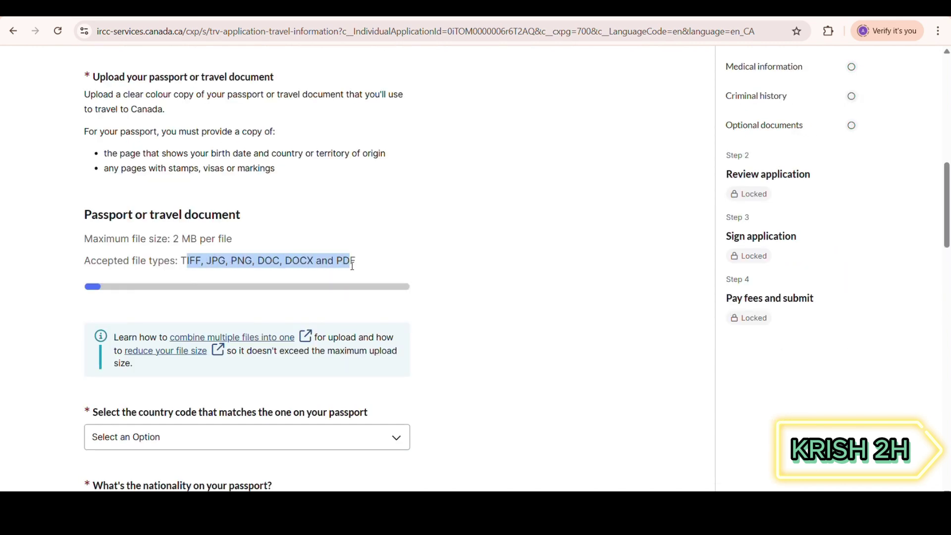
{"action": "left_click", "coordinate": [366, 261]}
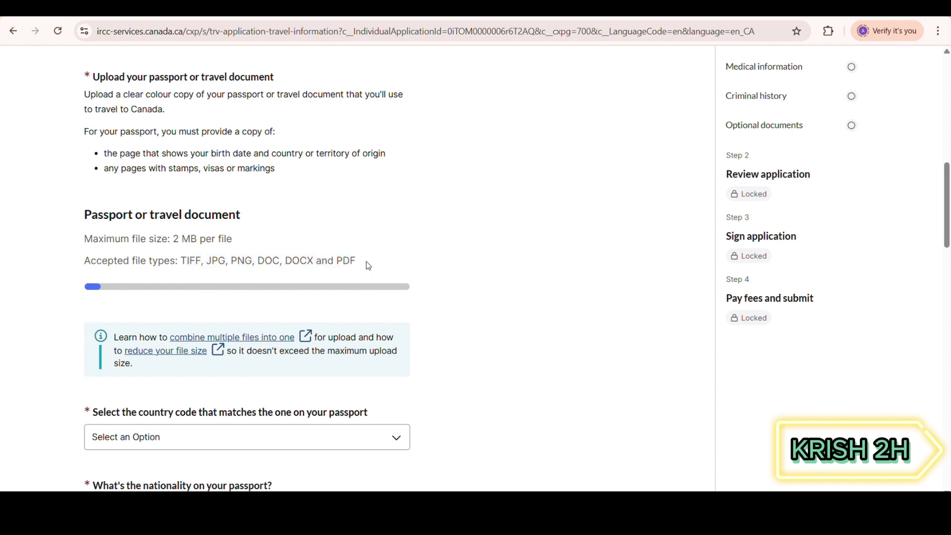
{"action": "scroll", "coordinate": [441, 239], "scroll_direction": "down", "scroll_amount": 4}
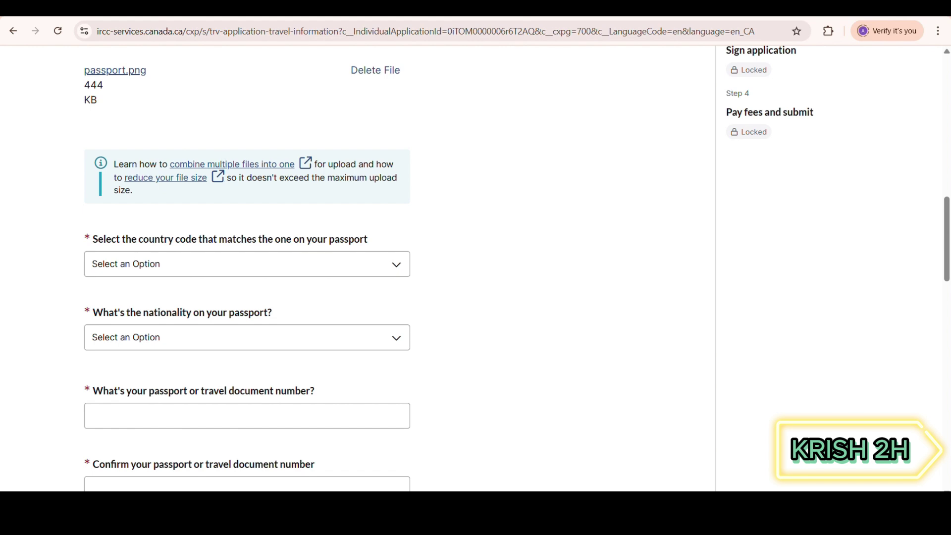
Step: Set the passport country code to IND - India and the nationality to India
{"action": "scroll", "coordinate": [347, 198], "scroll_direction": "down", "scroll_amount": 2}
{"action": "left_click", "coordinate": [299, 149]}
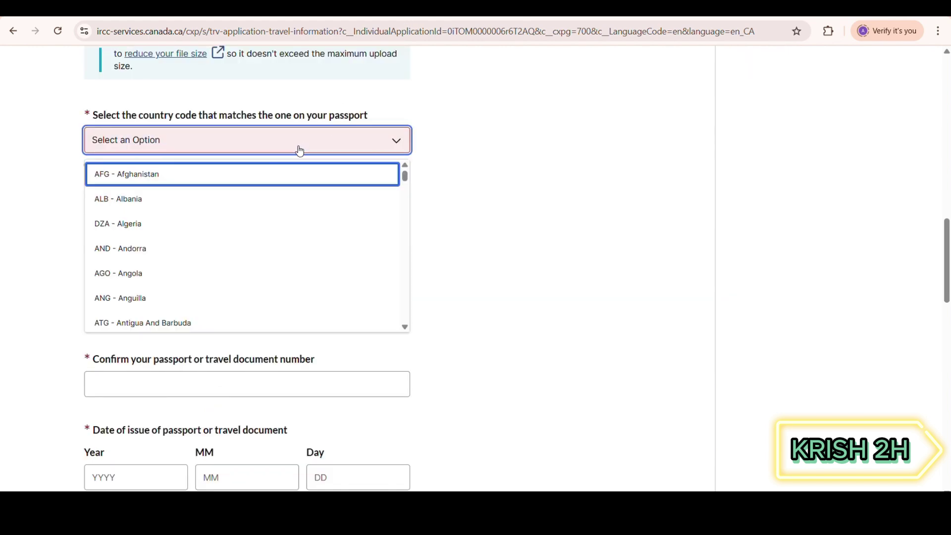
{"action": "key", "text": "i"}
{"action": "scroll", "coordinate": [222, 271], "scroll_direction": "down", "scroll_amount": 3}
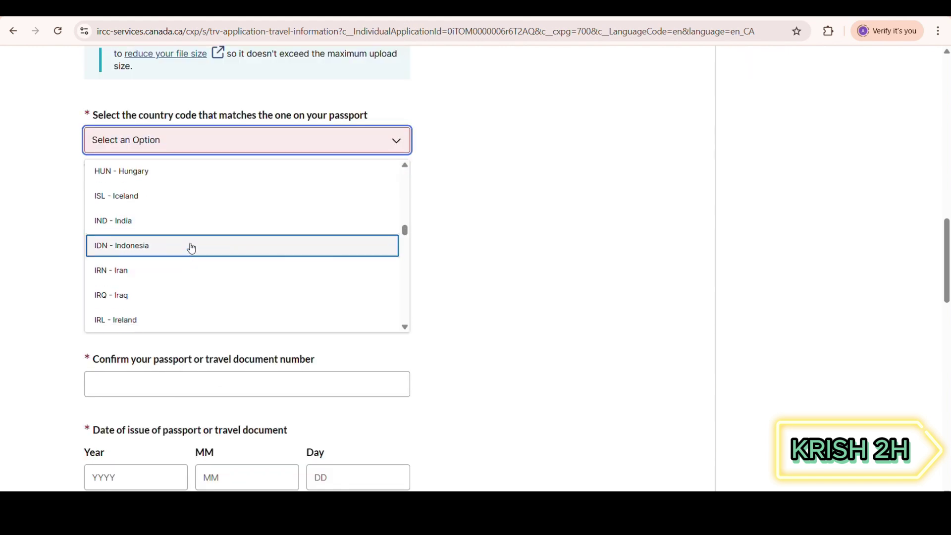
{"action": "left_click", "coordinate": [189, 232]}
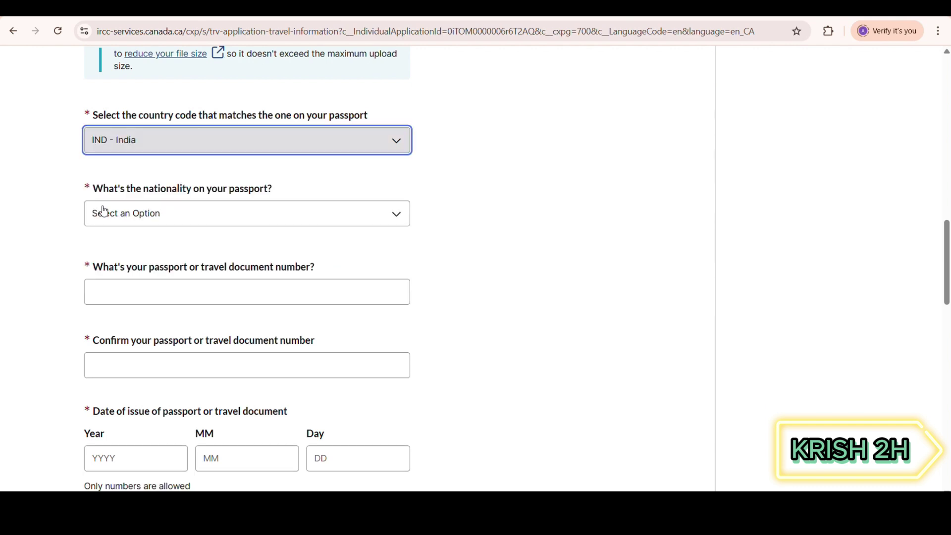
{"action": "left_click", "coordinate": [163, 216]}
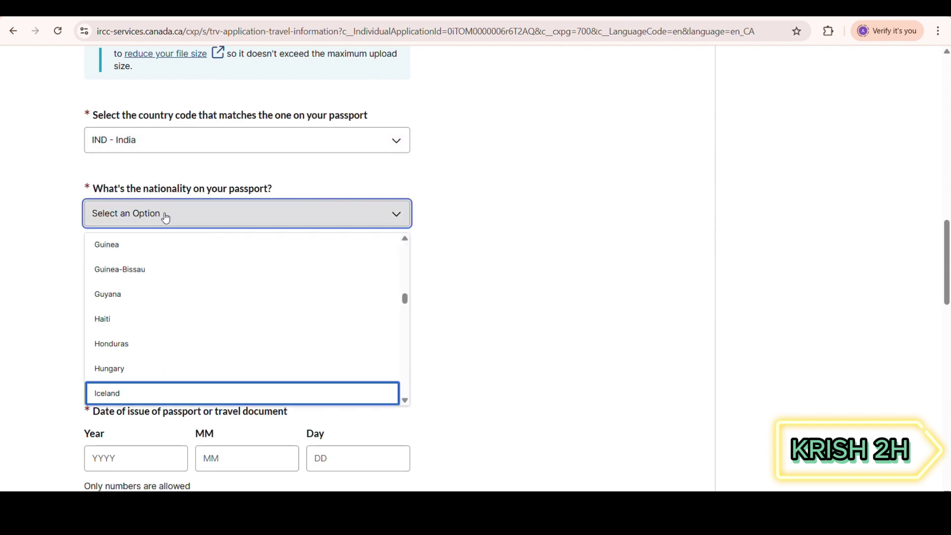
{"action": "scroll", "coordinate": [155, 369], "scroll_direction": "down", "scroll_amount": 3}
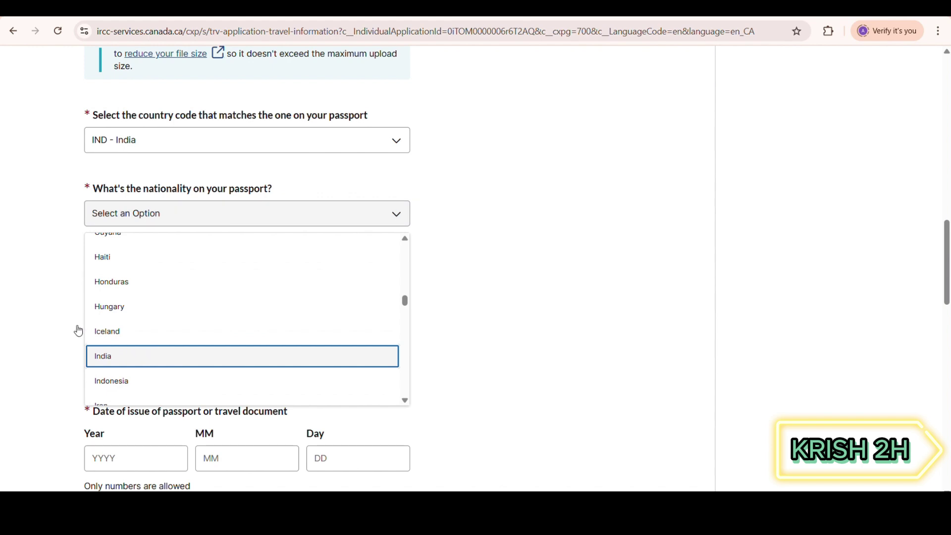
{"action": "key", "text": "Return"}
Step: Enter and confirm the passport number, with issue date 2023/05/05 and expiry 2033/05/05
{"action": "scroll", "coordinate": [66, 261], "scroll_direction": "down", "scroll_amount": 3}
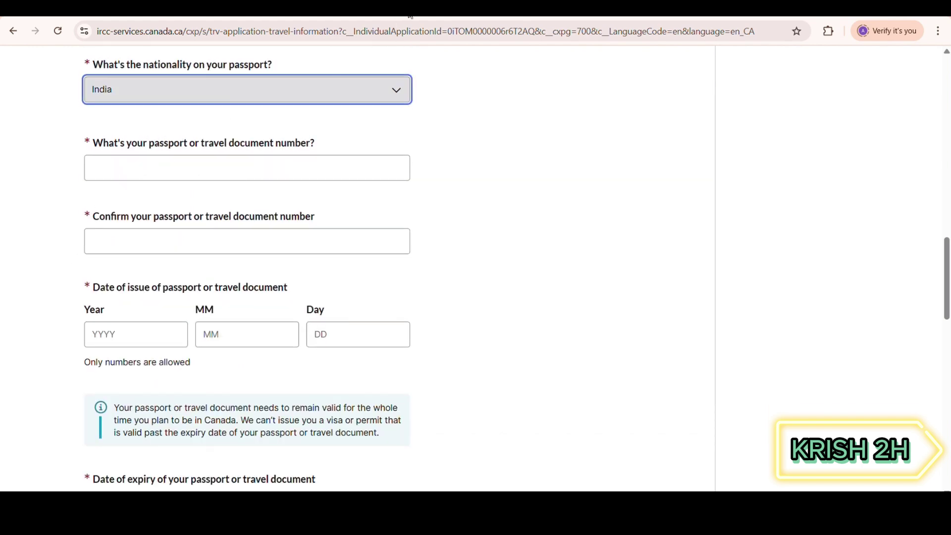
{"action": "key", "text": "Tab"}
{"action": "scroll", "coordinate": [129, 180], "scroll_direction": "down", "scroll_amount": 1}
{"action": "left_click", "coordinate": [136, 188]}
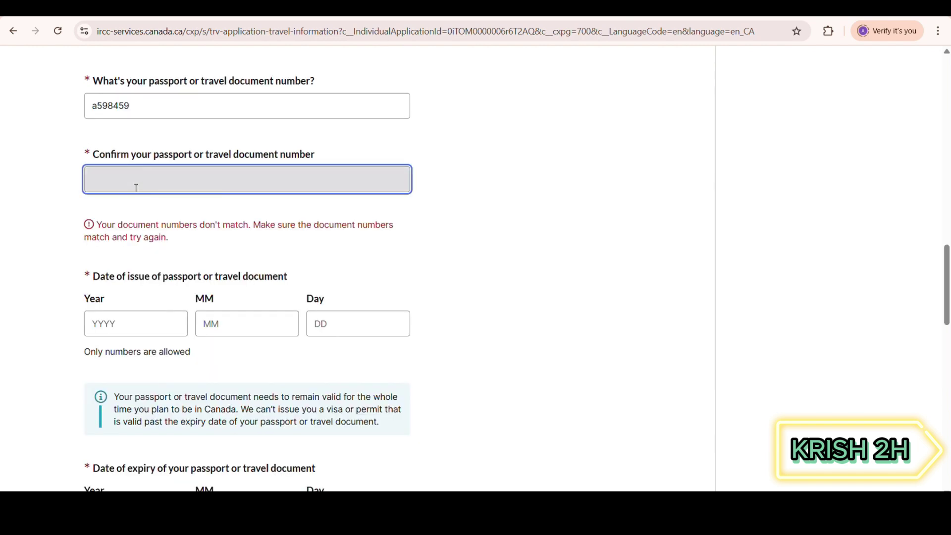
{"action": "scroll", "coordinate": [42, 253], "scroll_direction": "down", "scroll_amount": 1}
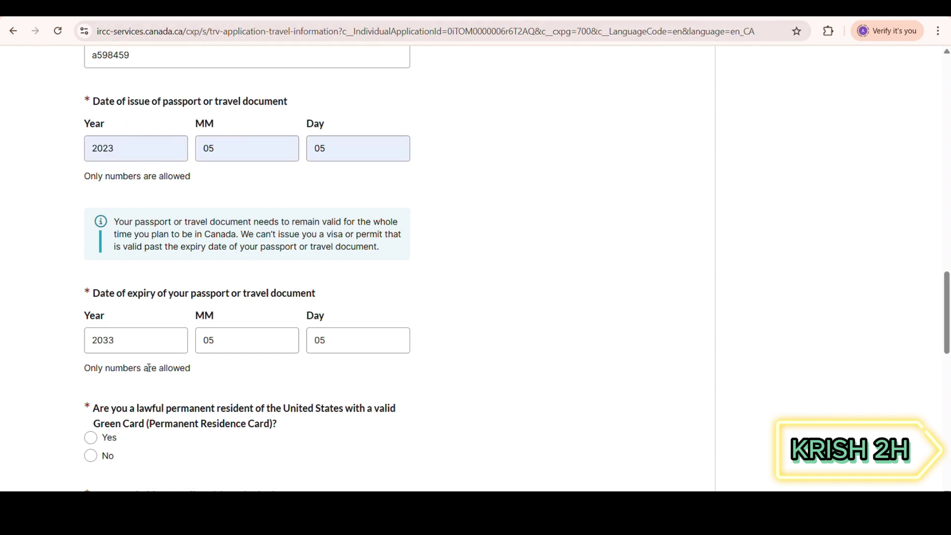
{"action": "scroll", "coordinate": [231, 357], "scroll_direction": "down", "scroll_amount": 5}
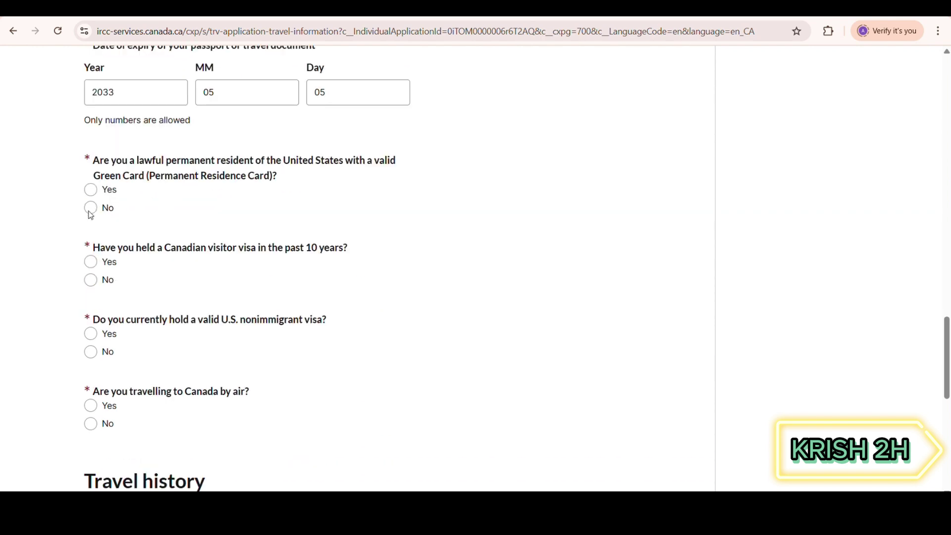
Step: Answer No to holding a U.S. Green Card
{"action": "left_click", "coordinate": [89, 210]}
{"action": "scroll", "coordinate": [59, 247], "scroll_direction": "down", "scroll_amount": 3}
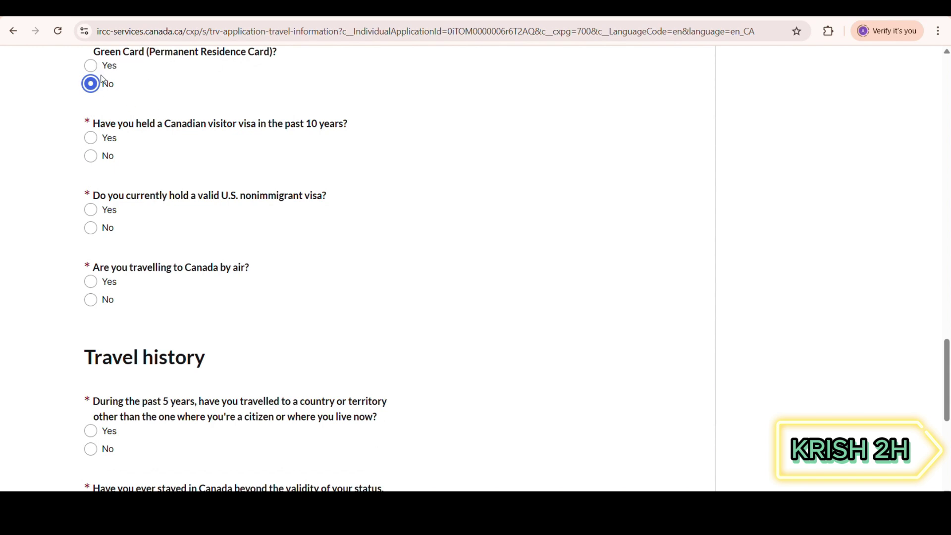
{"action": "left_click", "coordinate": [408, 17]}
{"action": "left_click", "coordinate": [88, 69]}
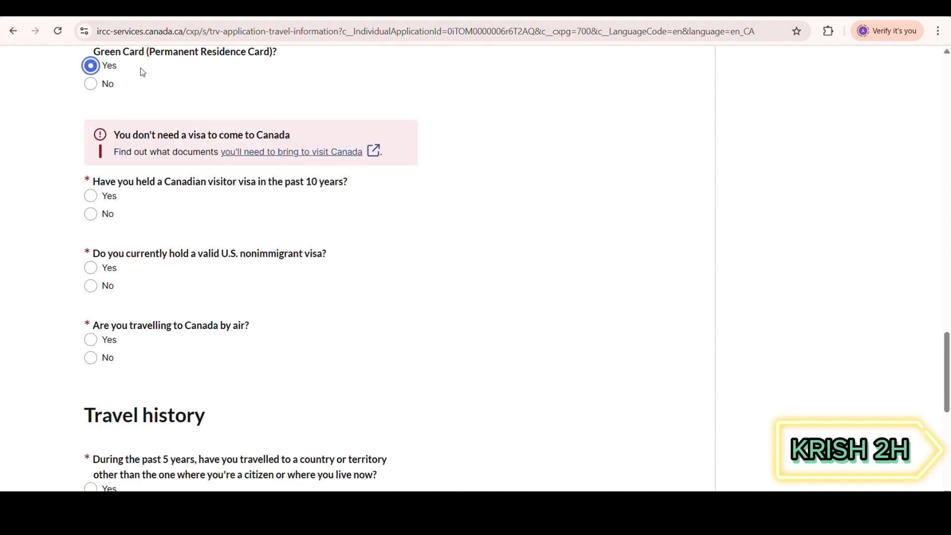
{"action": "left_click", "coordinate": [90, 83]}
{"action": "scroll", "coordinate": [78, 155], "scroll_direction": "down", "scroll_amount": 1}
{"action": "scroll", "coordinate": [78, 156], "scroll_direction": "down", "scroll_amount": 2}
{"action": "scroll", "coordinate": [75, 145], "scroll_direction": "up", "scroll_amount": 1}
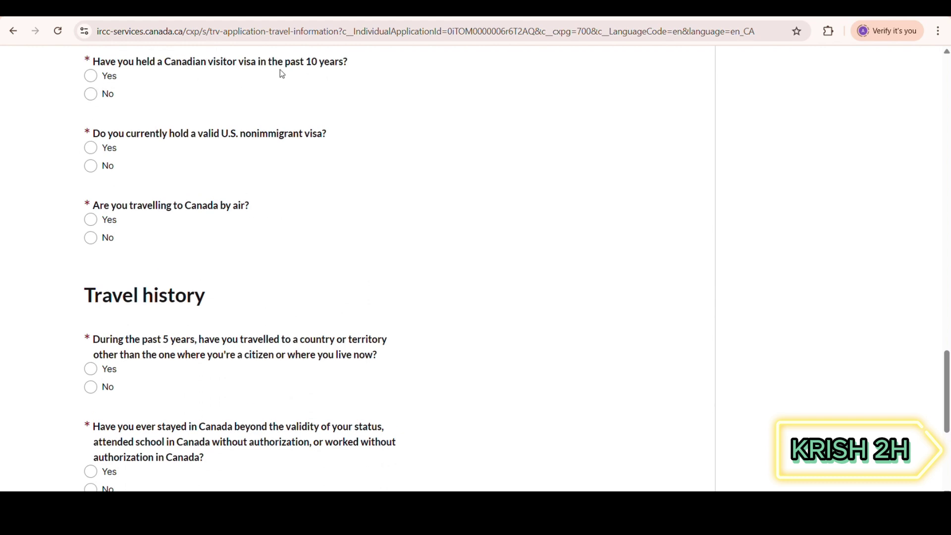
Step: Answer No to past Canadian and U.S. visas, and Yes to air travel and travel in the past 5 years
{"action": "left_click", "coordinate": [101, 98]}
{"action": "left_click_drag", "start_coordinate": [220, 134], "coordinate": [320, 136]}
{"action": "left_click", "coordinate": [91, 166]}
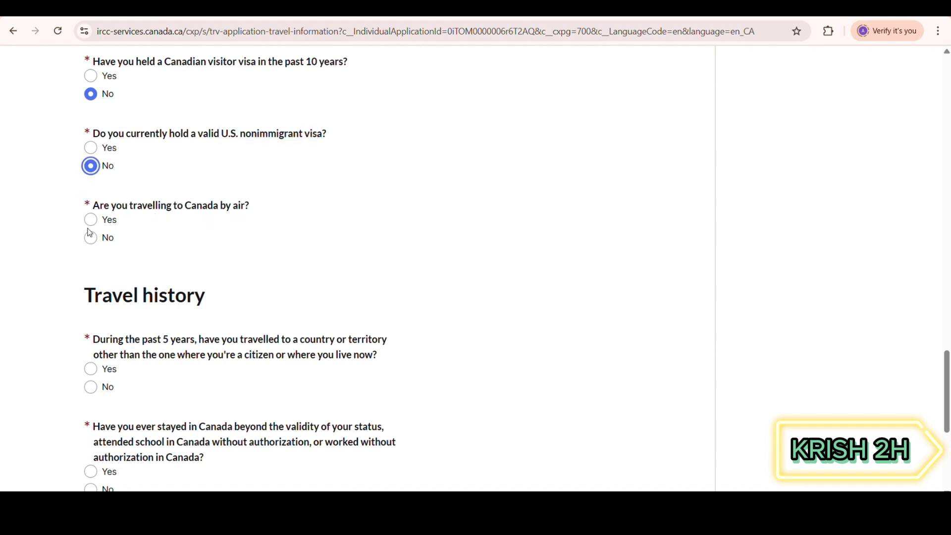
{"action": "left_click", "coordinate": [90, 221]}
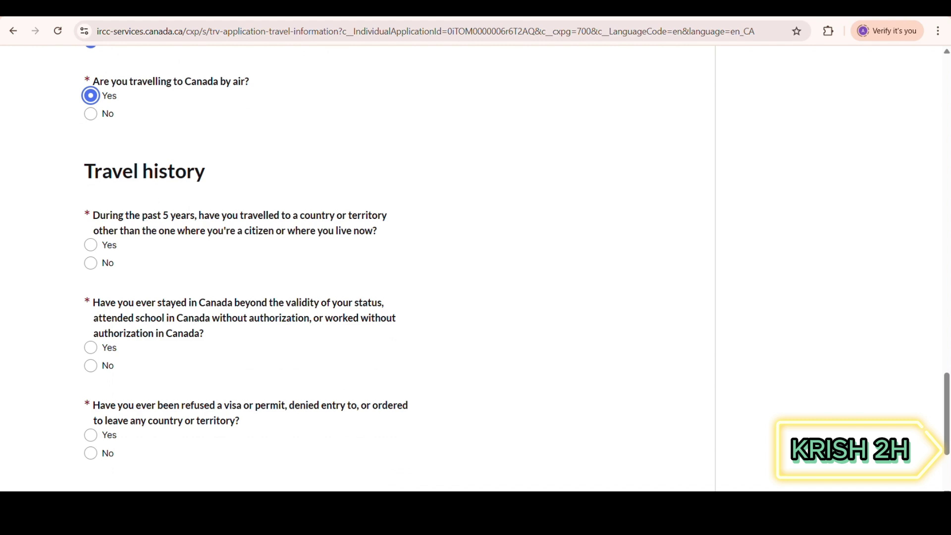
{"action": "left_click", "coordinate": [90, 262]}
{"action": "left_click_drag", "start_coordinate": [85, 171], "coordinate": [221, 172]}
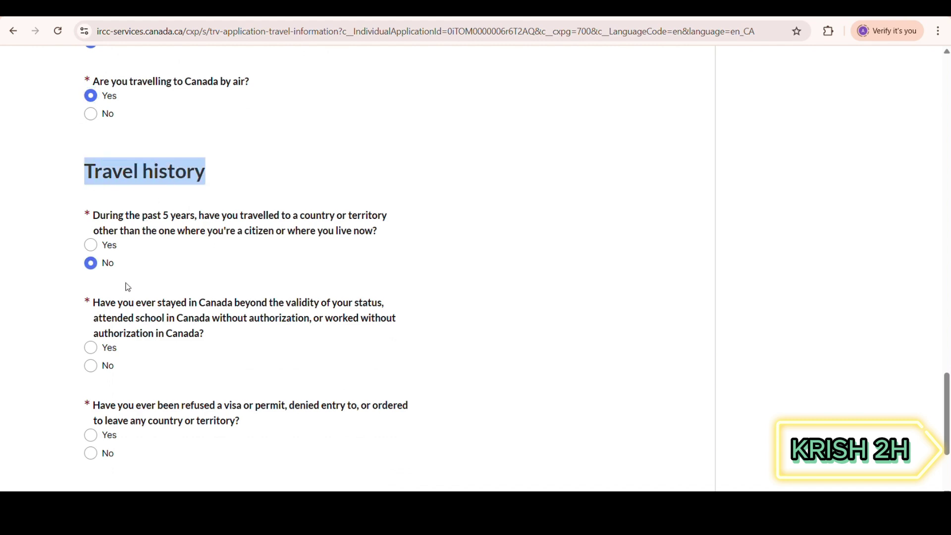
{"action": "left_click", "coordinate": [90, 245]}
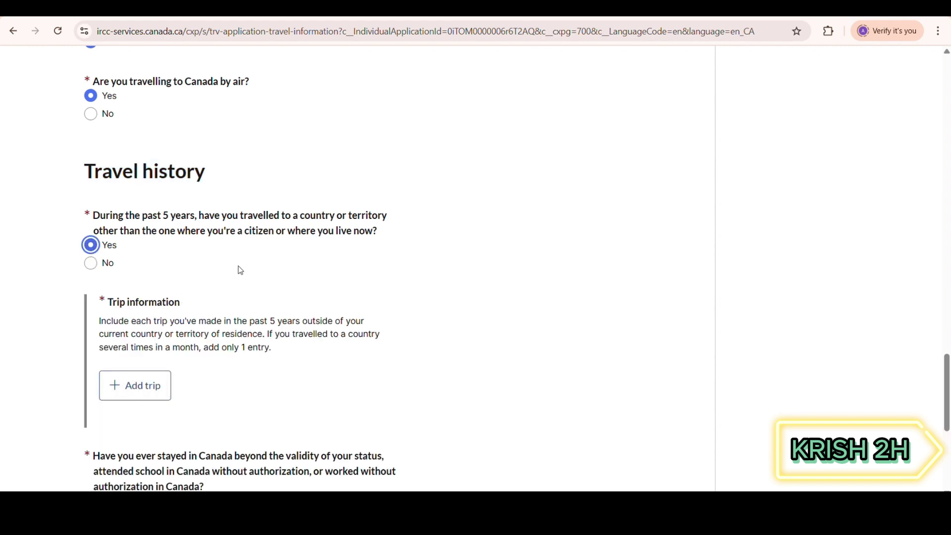
Step: Open the Add trip form and close it without adding a trip
{"action": "scroll", "coordinate": [157, 242], "scroll_direction": "down", "scroll_amount": 2}
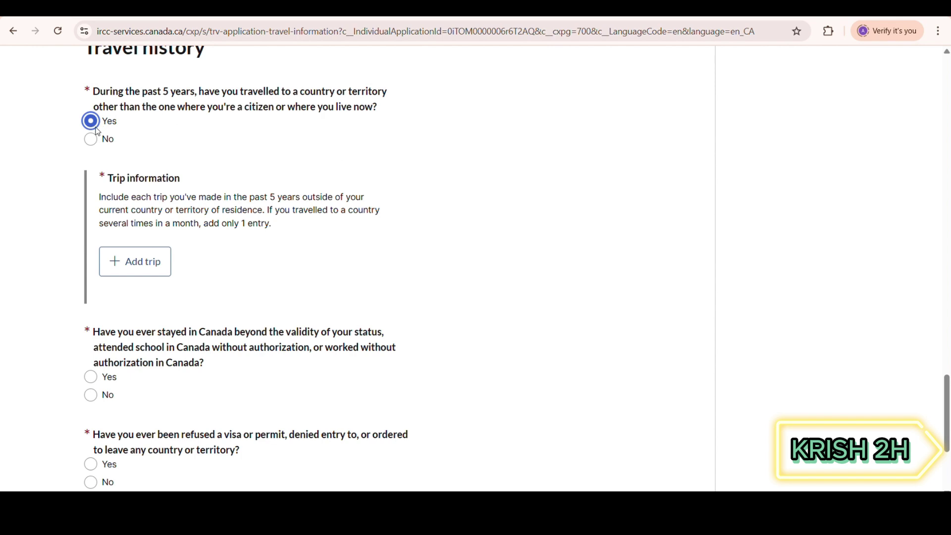
{"action": "left_click", "coordinate": [118, 271]}
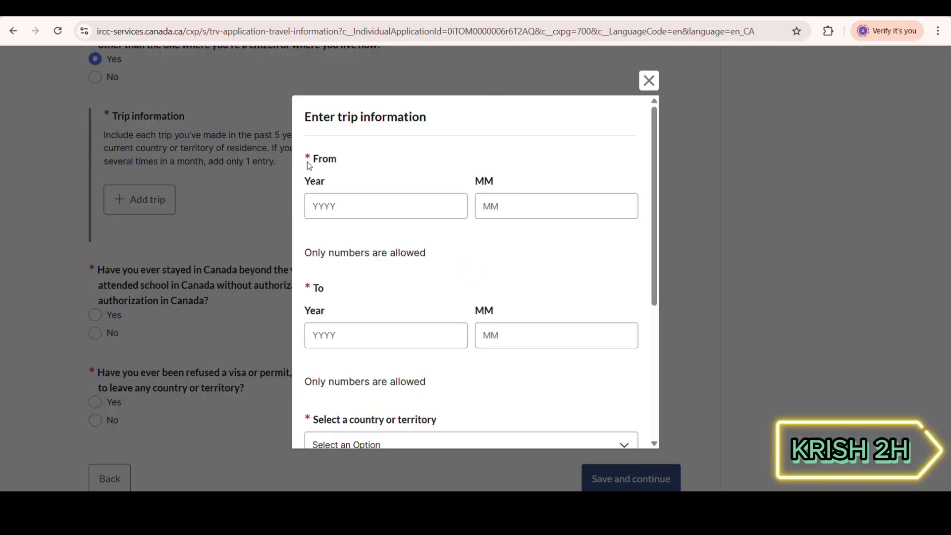
{"action": "scroll", "coordinate": [308, 186], "scroll_direction": "down", "scroll_amount": 5}
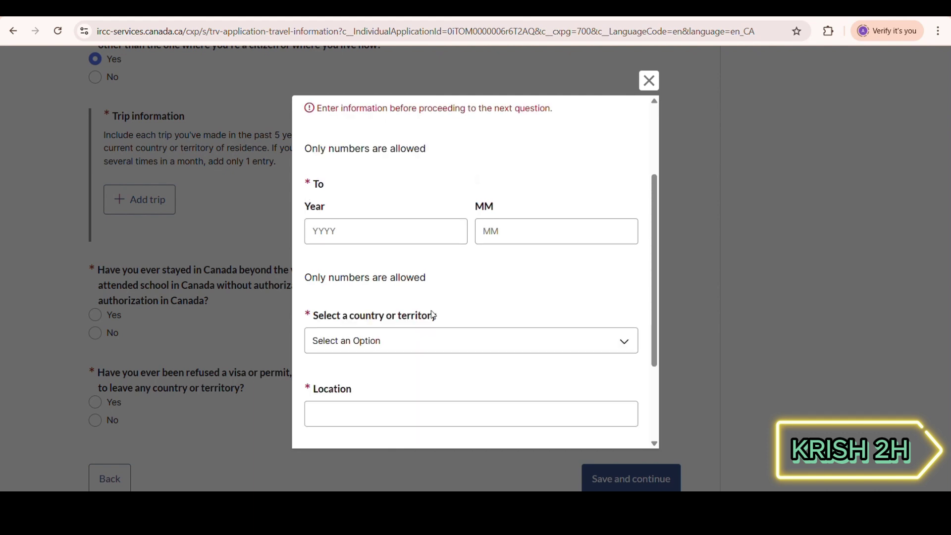
{"action": "scroll", "coordinate": [420, 361], "scroll_direction": "down", "scroll_amount": 1}
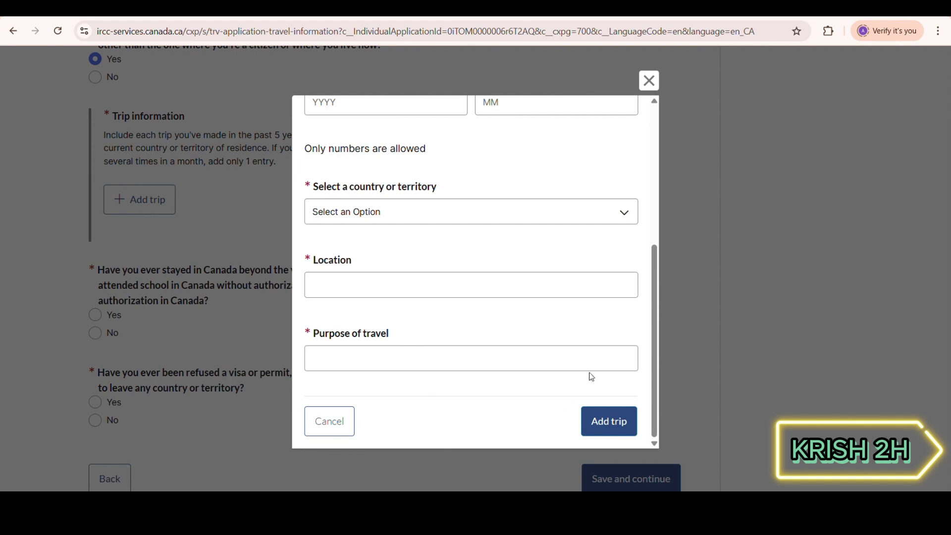
{"action": "left_click", "coordinate": [648, 81]}
Step: Answer No to overstaying, studying or working without authorization in Canada
{"action": "scroll", "coordinate": [280, 212], "scroll_direction": "down", "scroll_amount": 2}
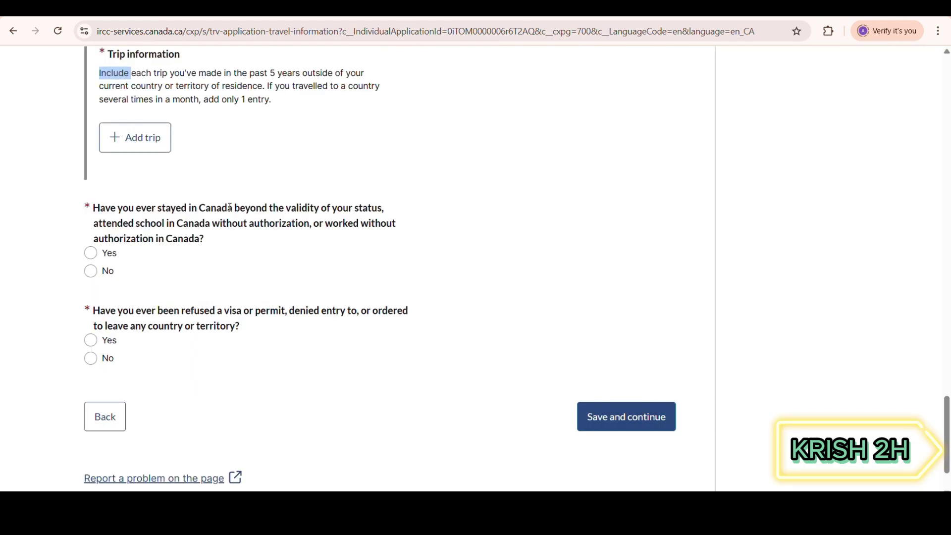
{"action": "left_click_drag", "start_coordinate": [284, 209], "coordinate": [398, 214]}
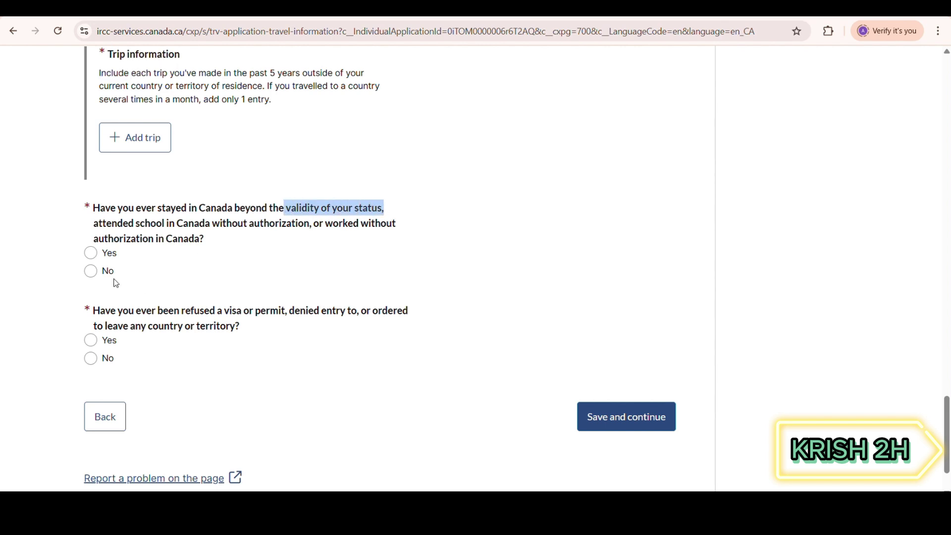
{"action": "left_click", "coordinate": [89, 271]}
{"action": "scroll", "coordinate": [88, 278], "scroll_direction": "down", "scroll_amount": 2}
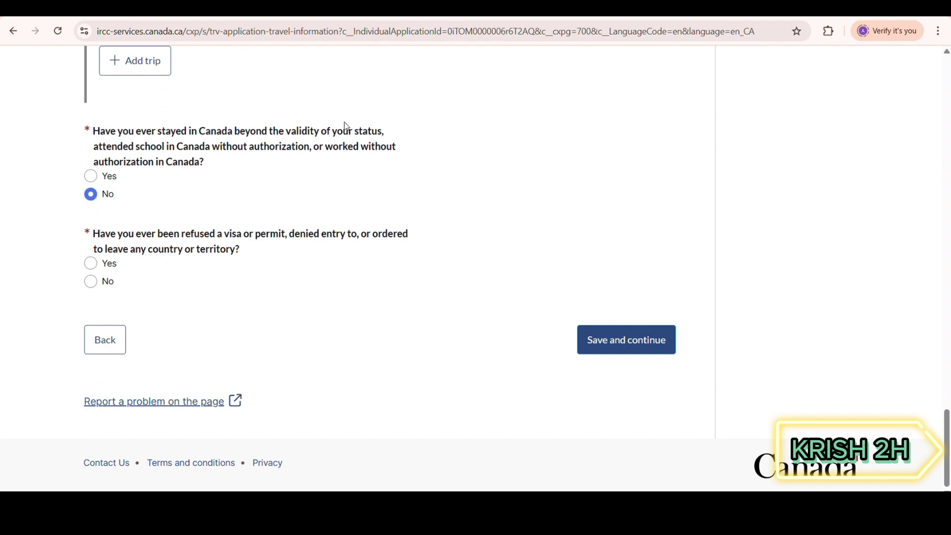
{"action": "left_click_drag", "start_coordinate": [185, 236], "coordinate": [218, 238]}
Step: Answer No to ever being refused a visa and save the travel information
{"action": "left_click", "coordinate": [213, 254]}
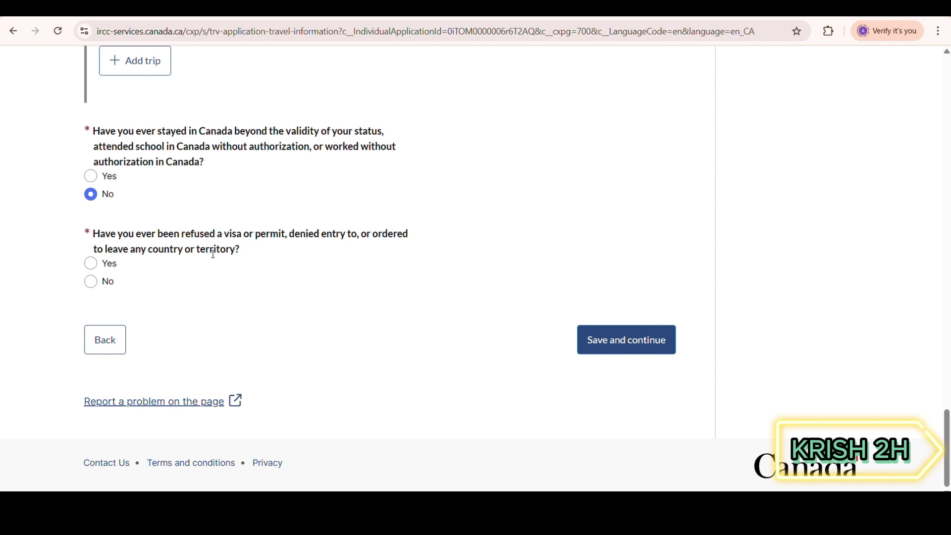
{"action": "left_click", "coordinate": [91, 281]}
{"action": "left_click", "coordinate": [636, 337]}
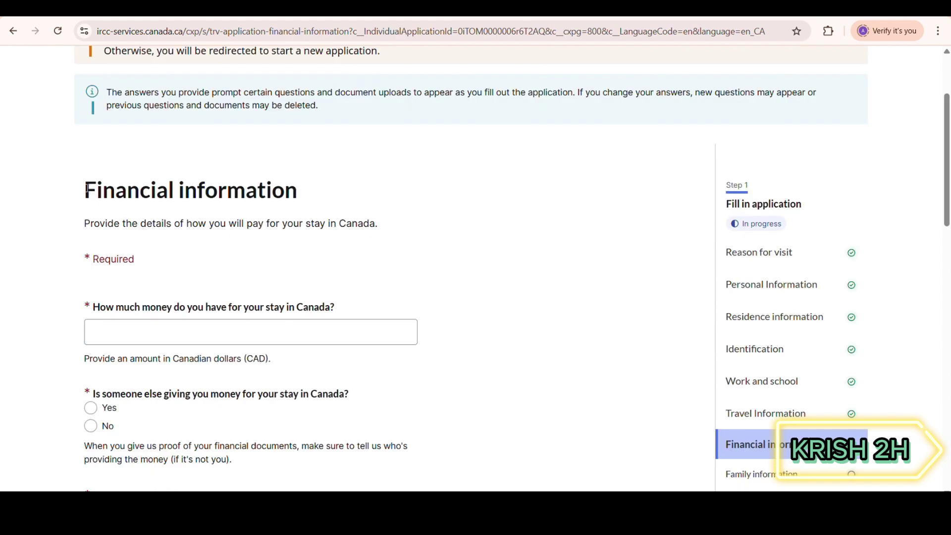
Step: Enter 4000 as the money available for the stay
{"action": "left_click_drag", "start_coordinate": [86, 189], "coordinate": [334, 189]}
{"action": "scroll", "coordinate": [286, 191], "scroll_direction": "down", "scroll_amount": 2}
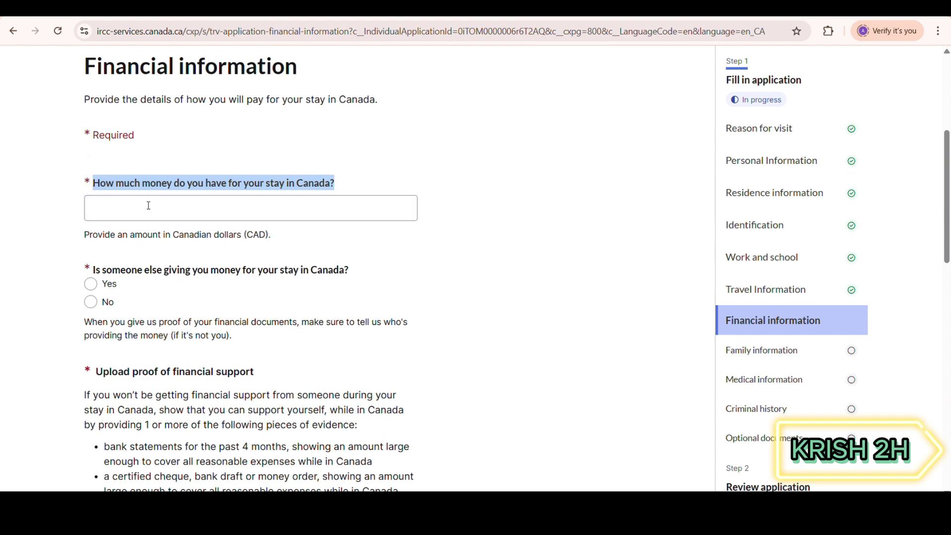
{"action": "left_click", "coordinate": [137, 206]}
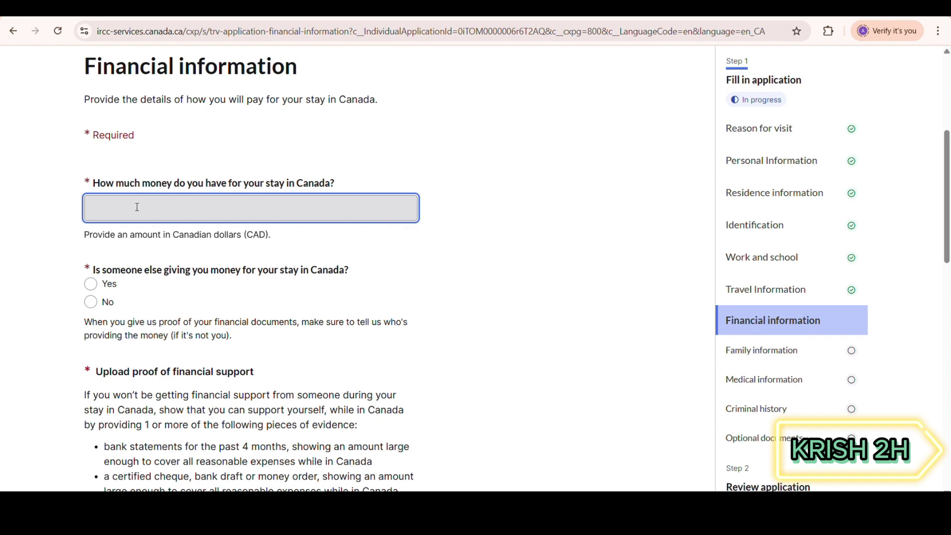
{"action": "type", "text": "4000"}
{"action": "scroll", "coordinate": [156, 229], "scroll_direction": "down", "scroll_amount": 1}
{"action": "left_click_drag", "start_coordinate": [143, 208], "coordinate": [346, 207]}
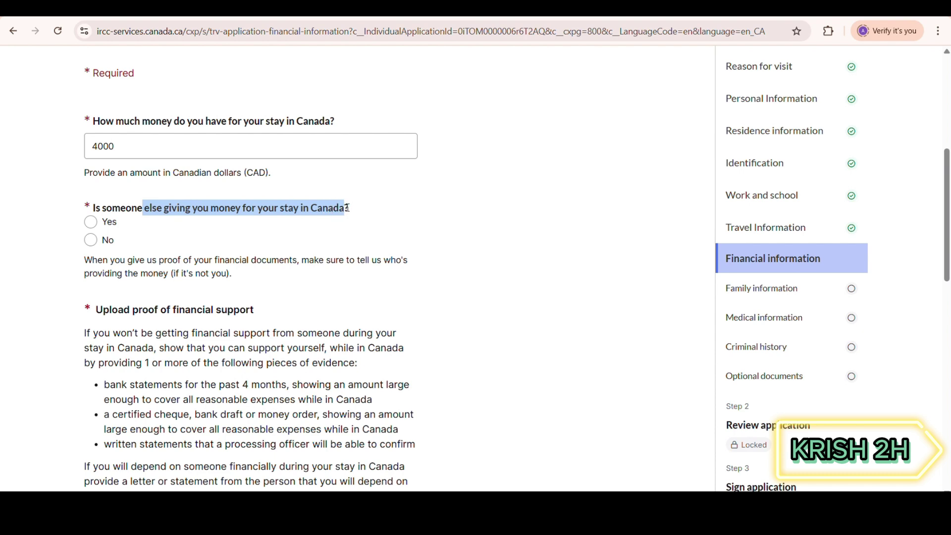
{"action": "left_click", "coordinate": [350, 208]}
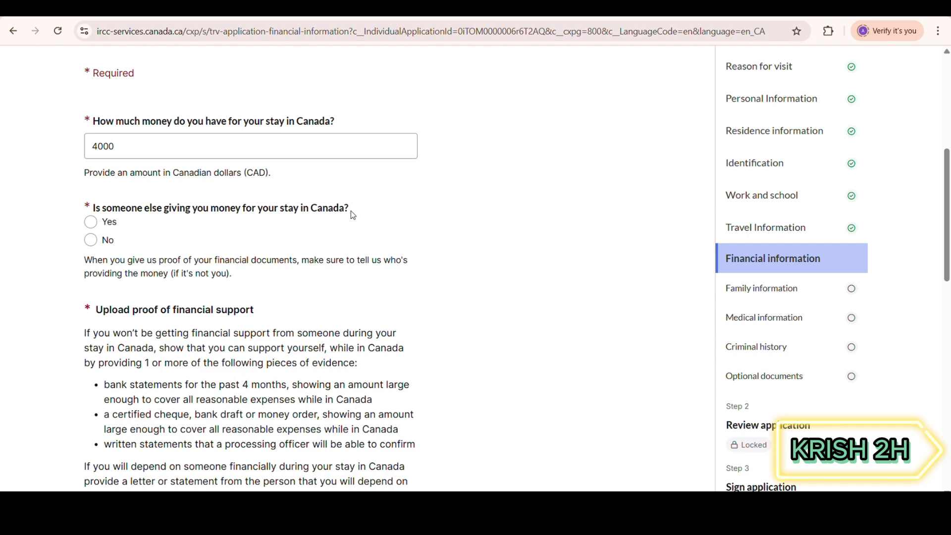
Step: Answer that no one else funds the stay and save the page with the bank statement as proof
{"action": "left_click", "coordinate": [90, 239]}
{"action": "scroll", "coordinate": [64, 297], "scroll_direction": "down", "scroll_amount": 1}
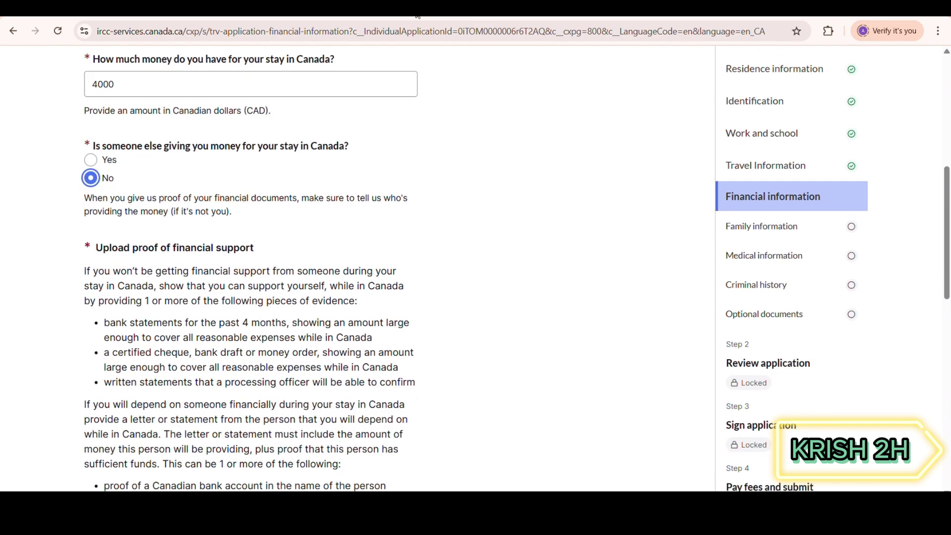
{"action": "left_click", "coordinate": [91, 160]}
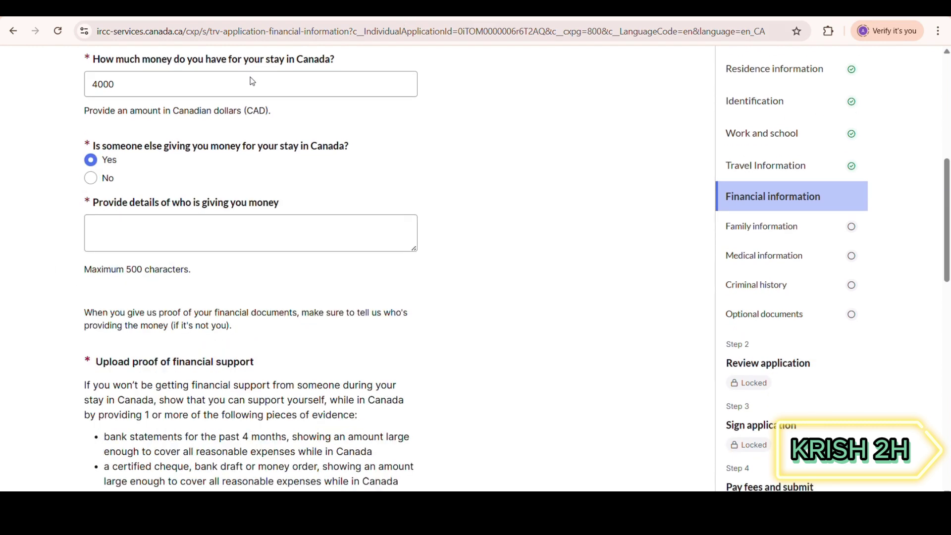
{"action": "left_click", "coordinate": [92, 179]}
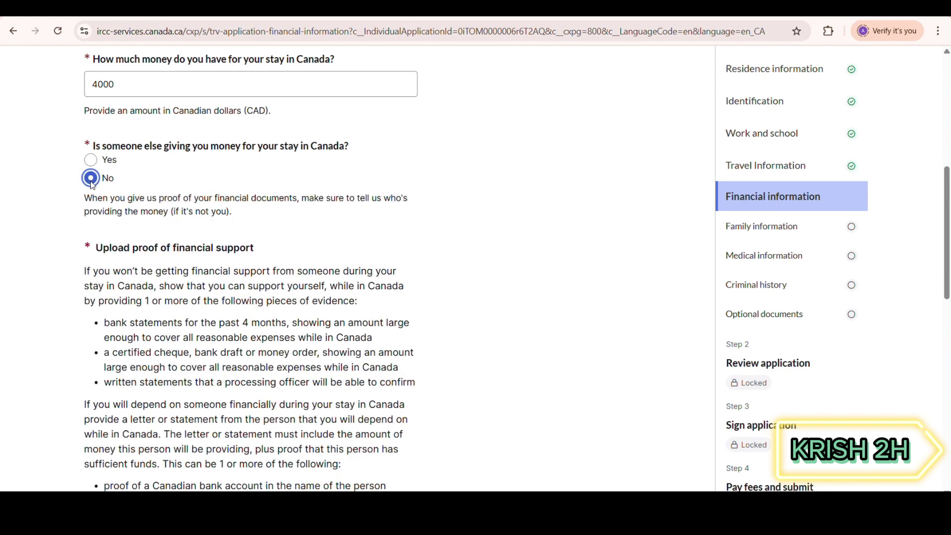
{"action": "scroll", "coordinate": [79, 243], "scroll_direction": "down", "scroll_amount": 2}
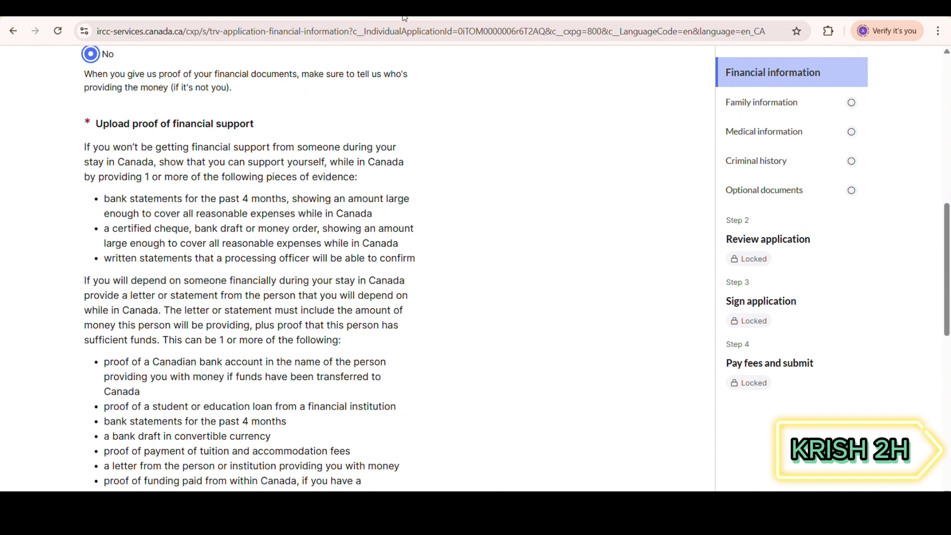
{"action": "scroll", "coordinate": [157, 280], "scroll_direction": "down", "scroll_amount": 5}
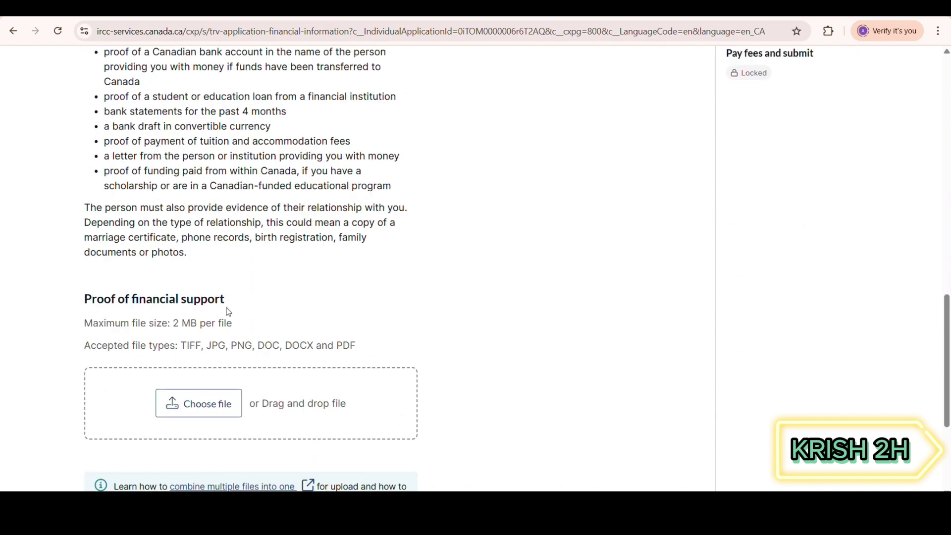
{"action": "scroll", "coordinate": [228, 311], "scroll_direction": "down", "scroll_amount": 2}
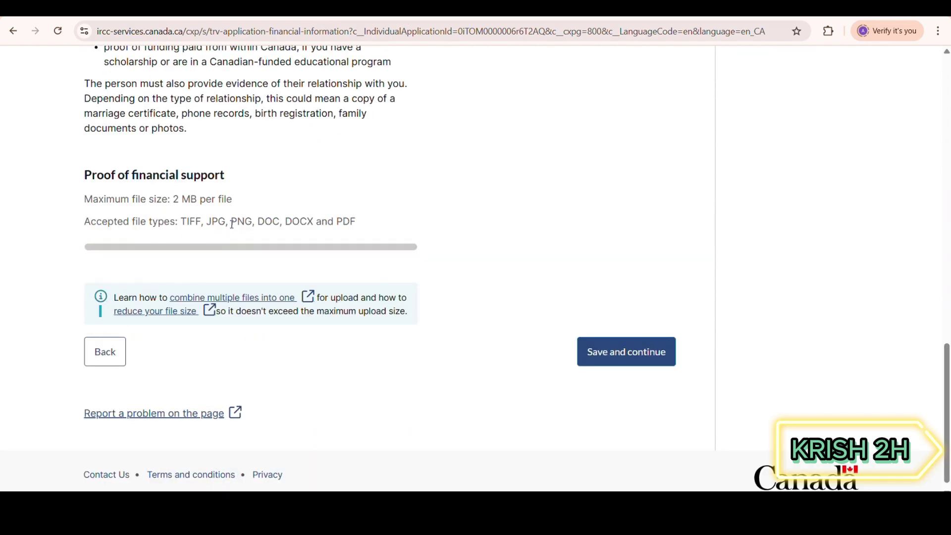
{"action": "left_click", "coordinate": [607, 356]}
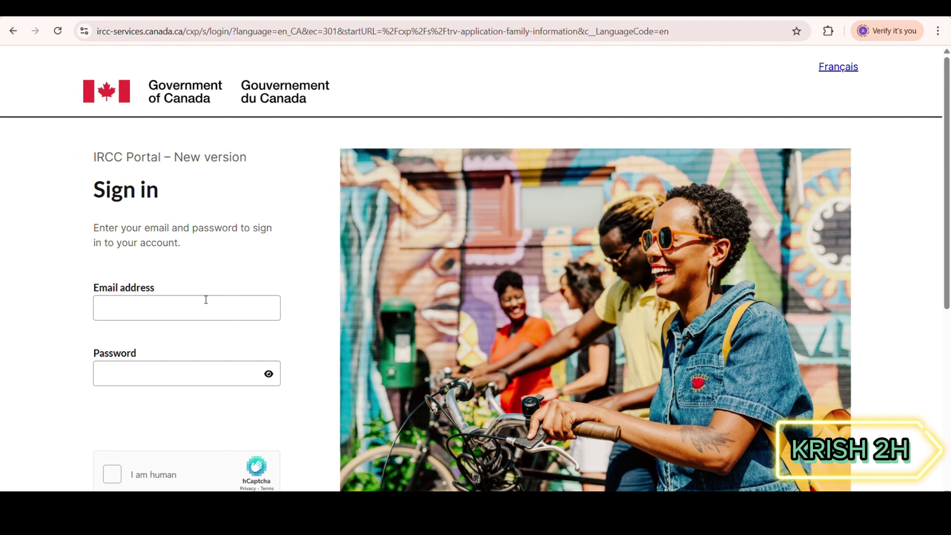
Step: Sign in with the account email and password, then submit the emailed verification code
{"action": "left_click", "coordinate": [207, 311]}
{"action": "left_click", "coordinate": [221, 351]}
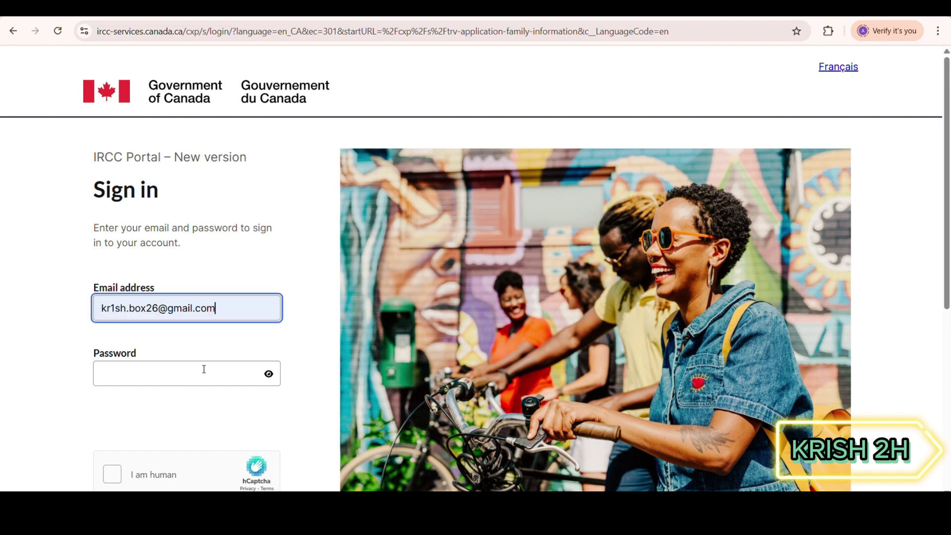
{"action": "left_click", "coordinate": [198, 374]}
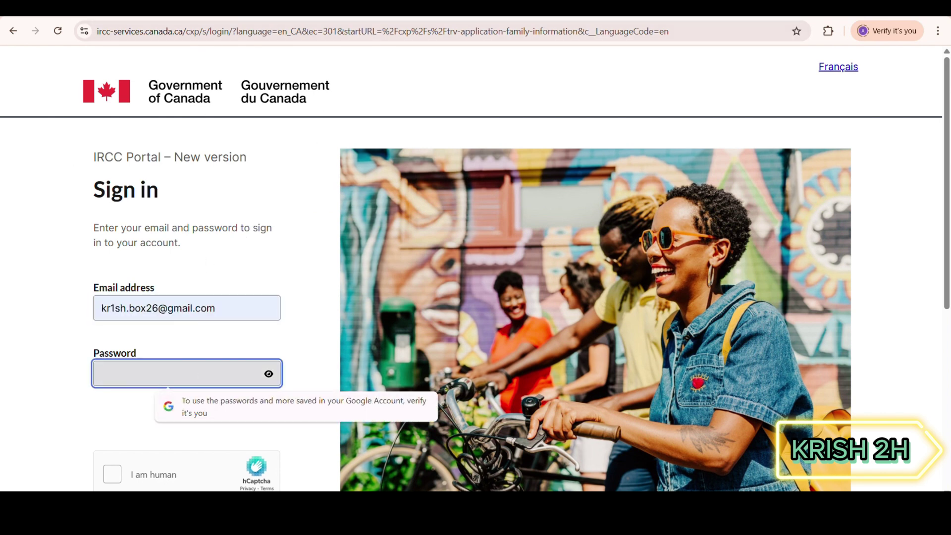
{"action": "left_click", "coordinate": [408, 20]}
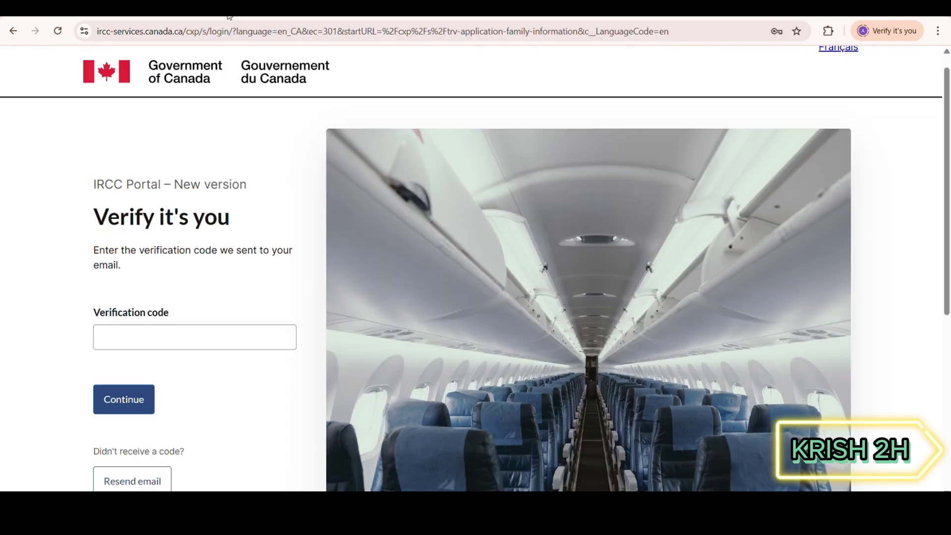
{"action": "left_click", "coordinate": [189, 342]}
{"action": "key", "text": "ctrl+v"}
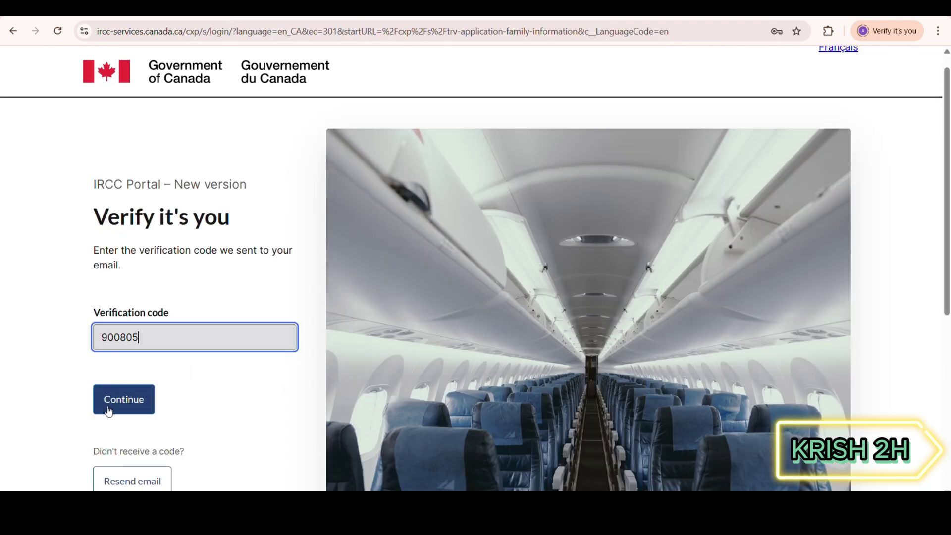
{"action": "left_click", "coordinate": [120, 404]}
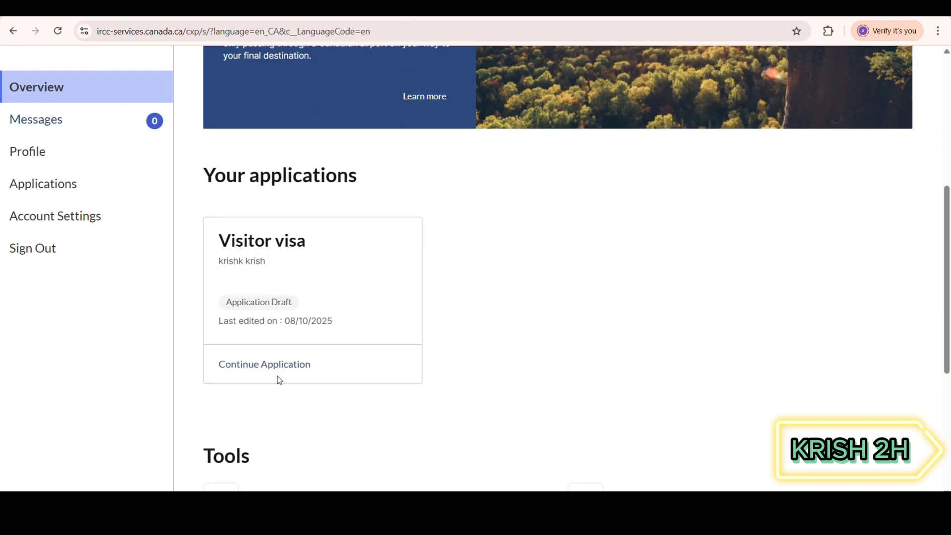
Step: Resume the Visitor visa draft and set marital status to Single
{"action": "left_click", "coordinate": [256, 364]}
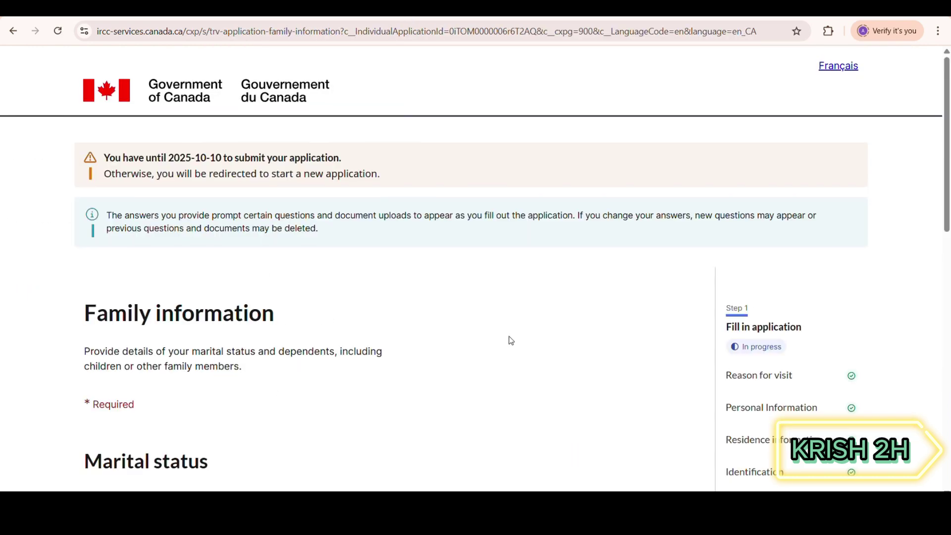
{"action": "scroll", "coordinate": [510, 340], "scroll_direction": "down", "scroll_amount": 3}
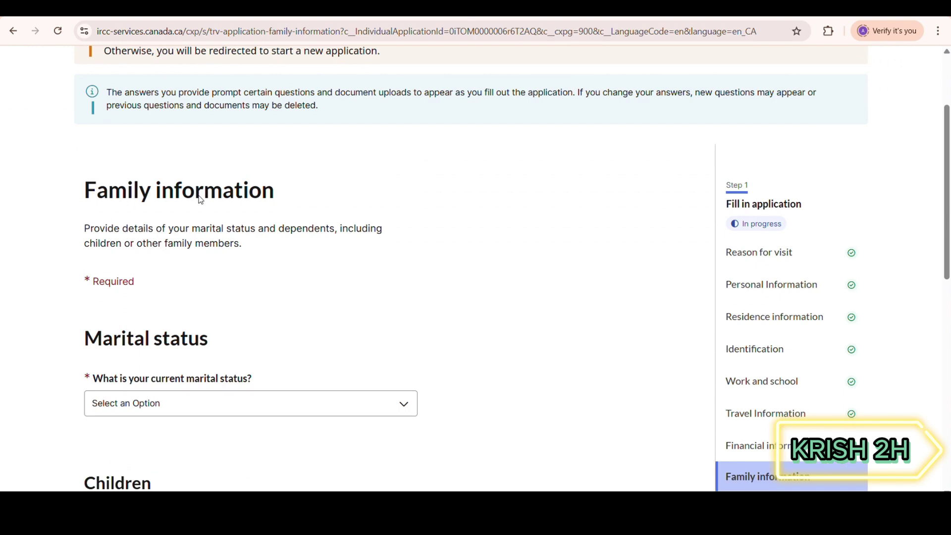
{"action": "scroll", "coordinate": [414, 276], "scroll_direction": "down", "scroll_amount": 3}
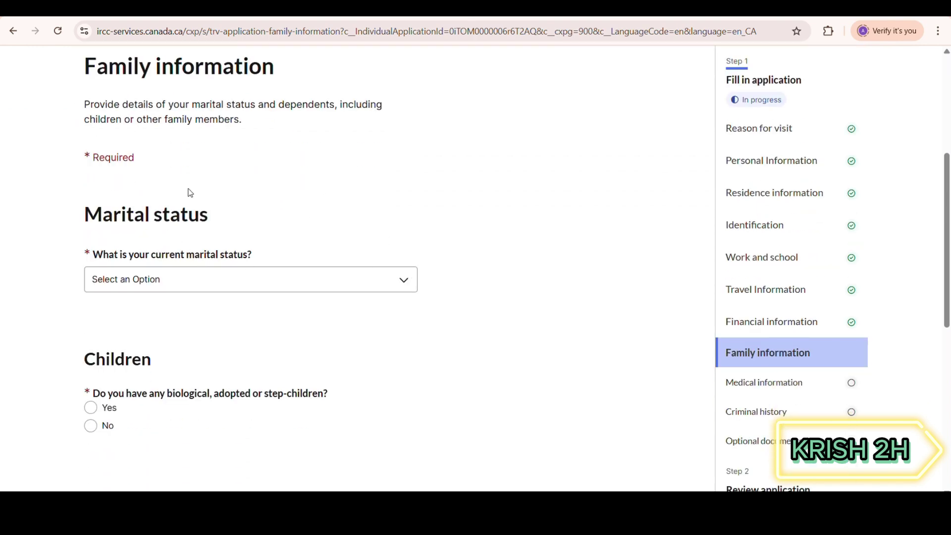
{"action": "left_click", "coordinate": [222, 282]}
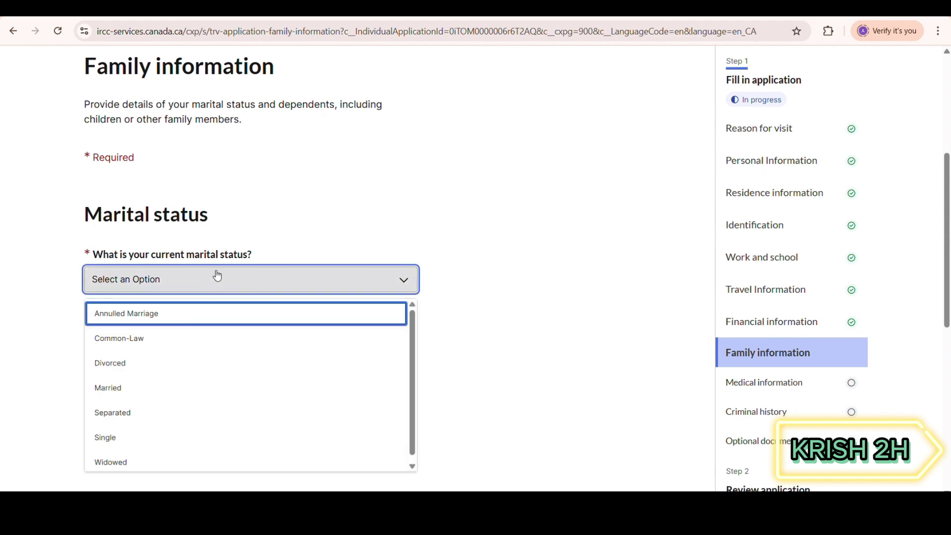
{"action": "left_click", "coordinate": [181, 436]}
Step: Answer No to having children and tick the no-children declaration
{"action": "scroll", "coordinate": [279, 331], "scroll_direction": "down", "scroll_amount": 2}
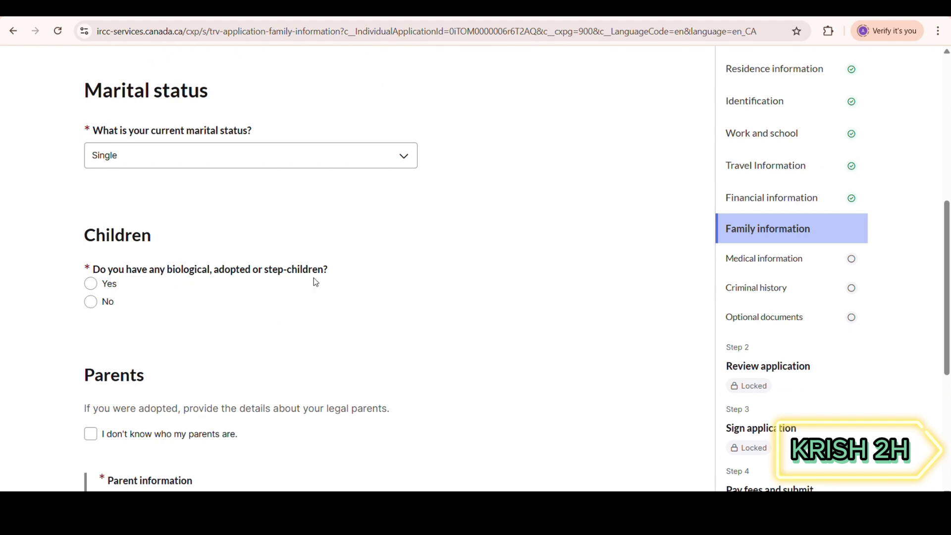
{"action": "left_click", "coordinate": [91, 302]}
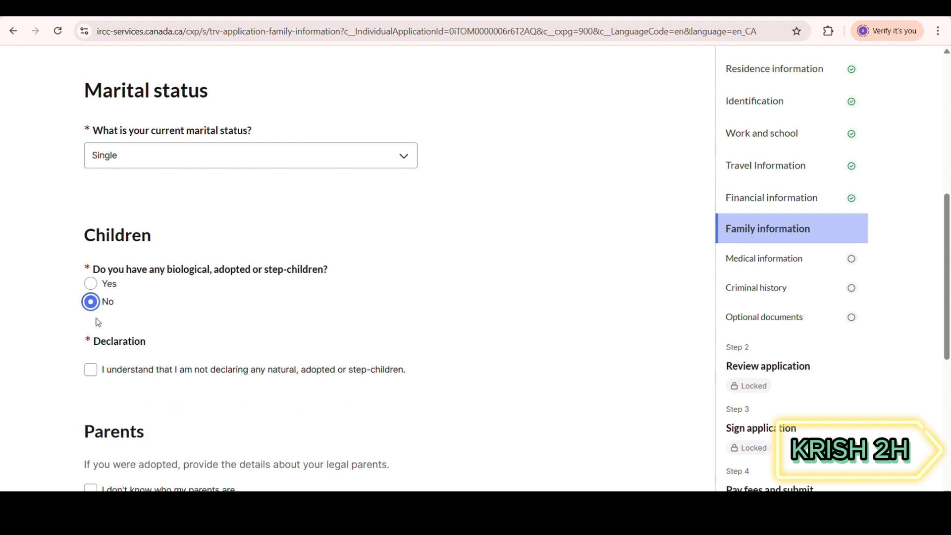
{"action": "left_click", "coordinate": [91, 285]}
{"action": "left_click", "coordinate": [90, 301]}
{"action": "scroll", "coordinate": [79, 248], "scroll_direction": "down", "scroll_amount": 5}
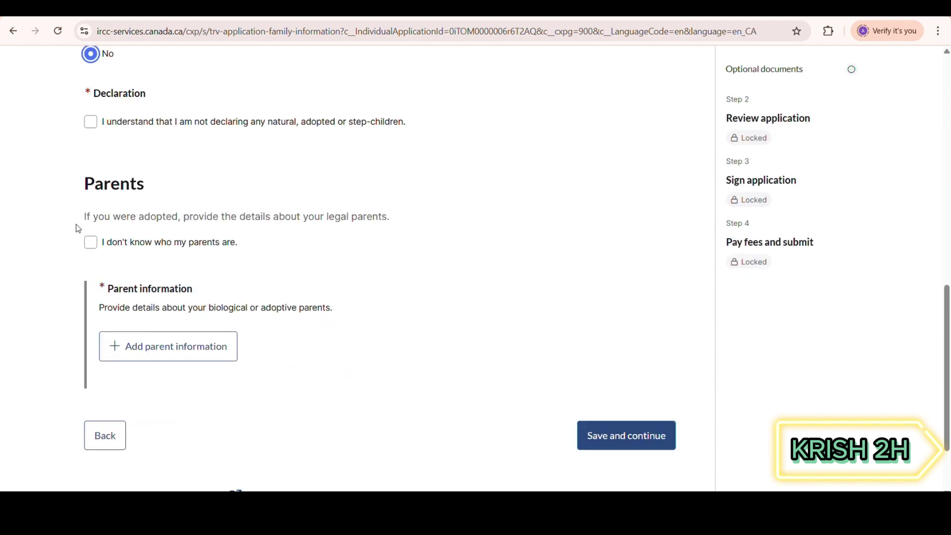
{"action": "left_click", "coordinate": [91, 122]}
{"action": "scroll", "coordinate": [113, 202], "scroll_direction": "up", "scroll_amount": 1}
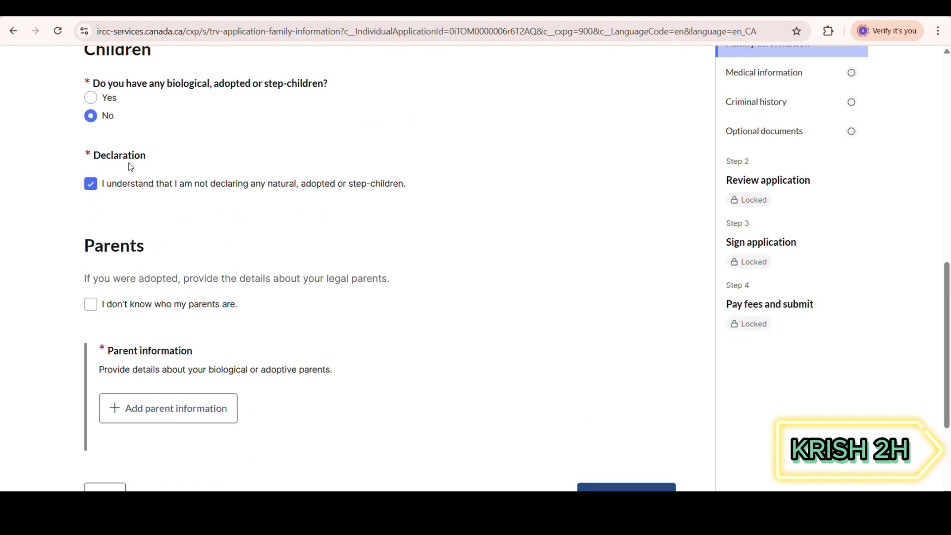
Step: Start a parent record for the father: born 01-01-1969 in India, an accountant
{"action": "scroll", "coordinate": [133, 289], "scroll_direction": "down", "scroll_amount": 2}
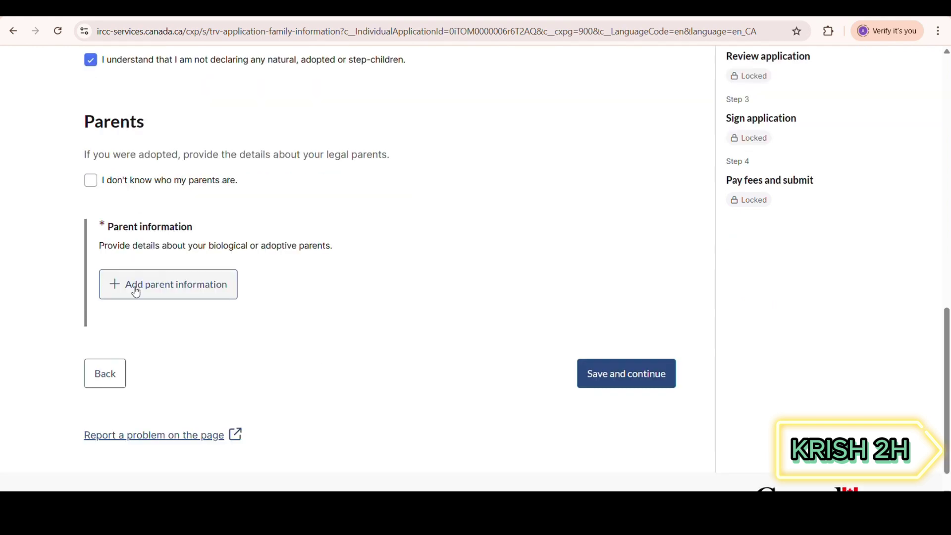
{"action": "left_click", "coordinate": [136, 289]}
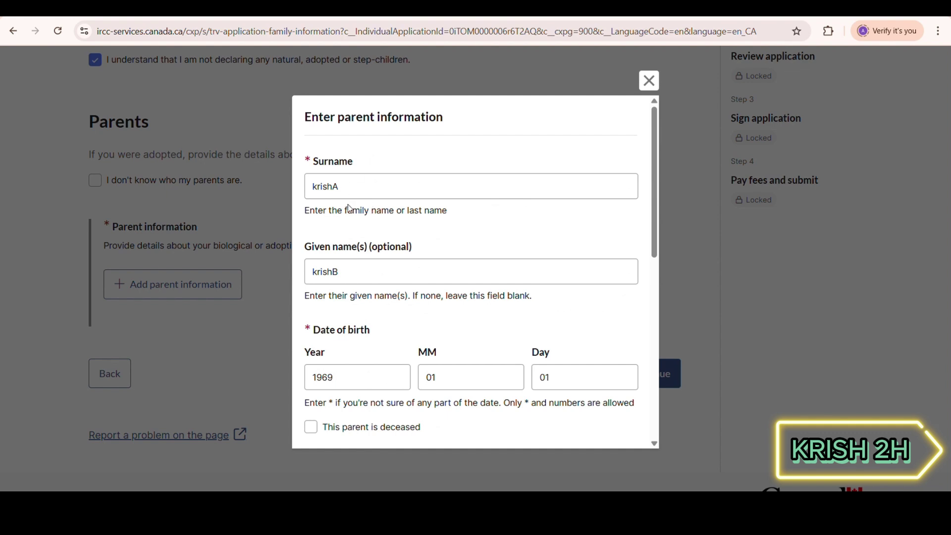
{"action": "scroll", "coordinate": [377, 235], "scroll_direction": "down", "scroll_amount": 1}
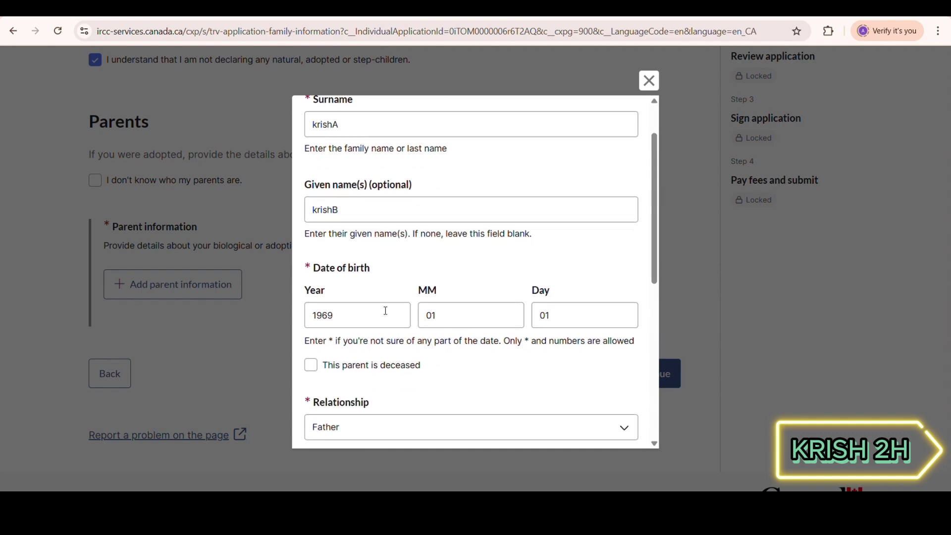
{"action": "scroll", "coordinate": [496, 304], "scroll_direction": "down", "scroll_amount": 3}
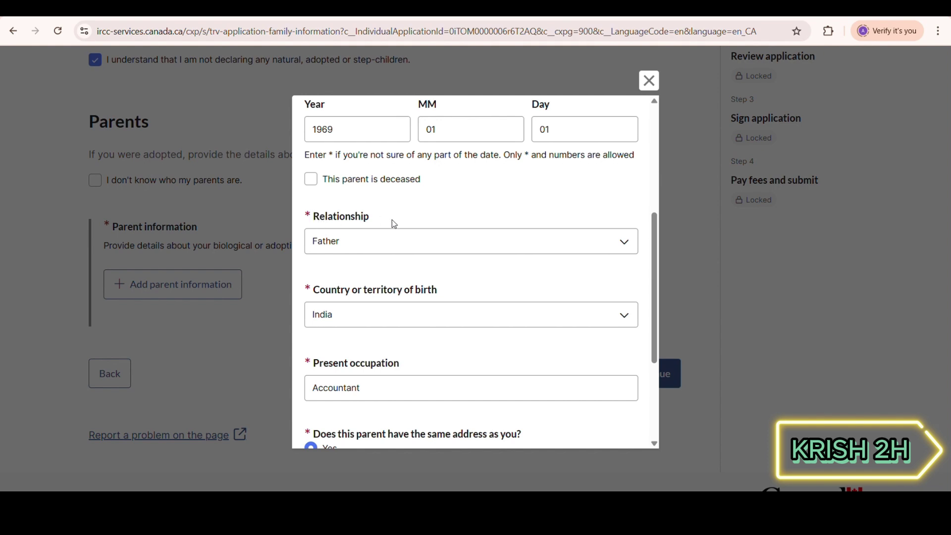
{"action": "scroll", "coordinate": [391, 277], "scroll_direction": "down", "scroll_amount": 2}
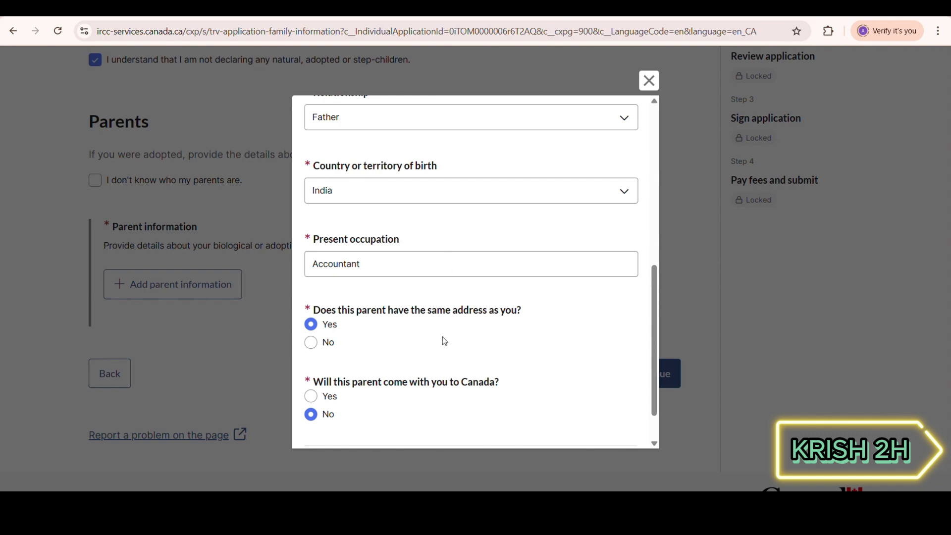
{"action": "scroll", "coordinate": [384, 321], "scroll_direction": "down", "scroll_amount": 1}
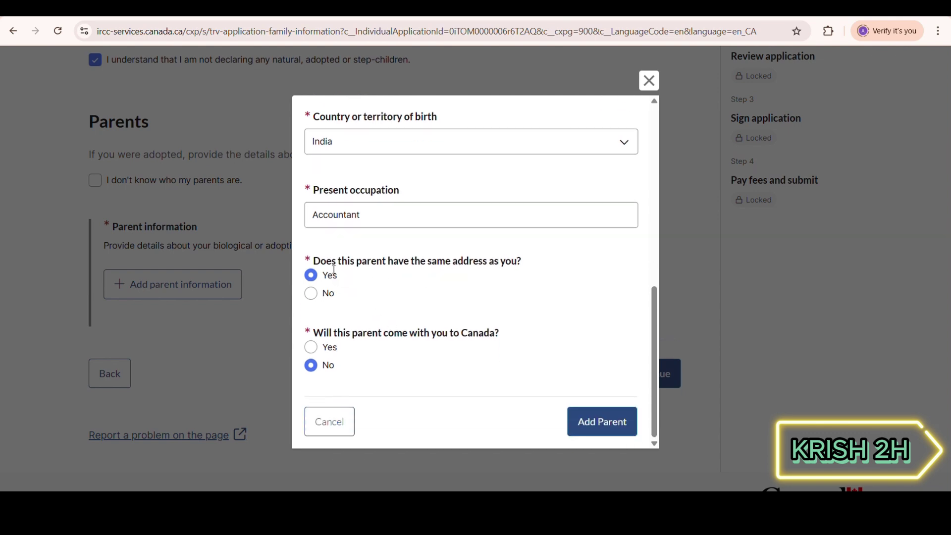
Step: Mark the father as sharing the same address and add the parent record
{"action": "left_click", "coordinate": [312, 296]}
{"action": "scroll", "coordinate": [358, 343], "scroll_direction": "down", "scroll_amount": 3}
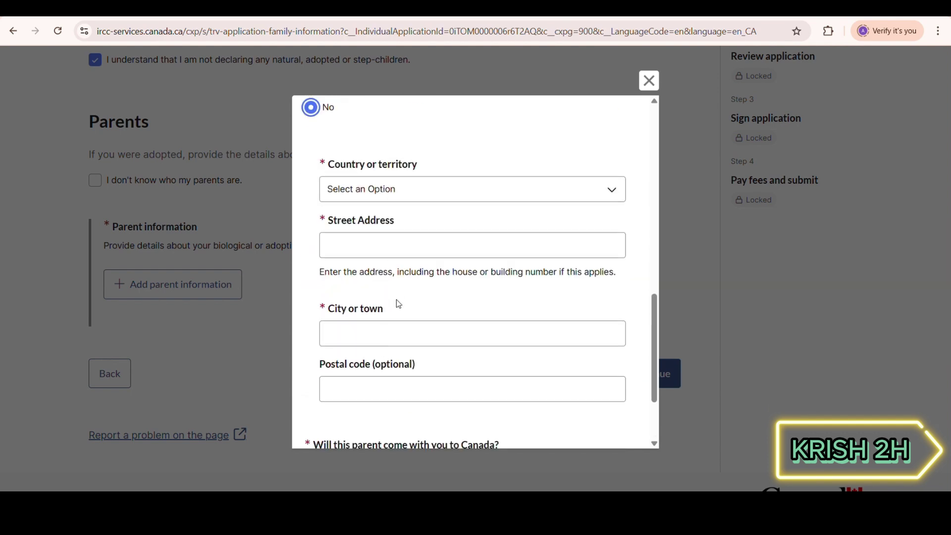
{"action": "scroll", "coordinate": [403, 396], "scroll_direction": "down", "scroll_amount": 2}
{"action": "scroll", "coordinate": [393, 360], "scroll_direction": "up", "scroll_amount": 6}
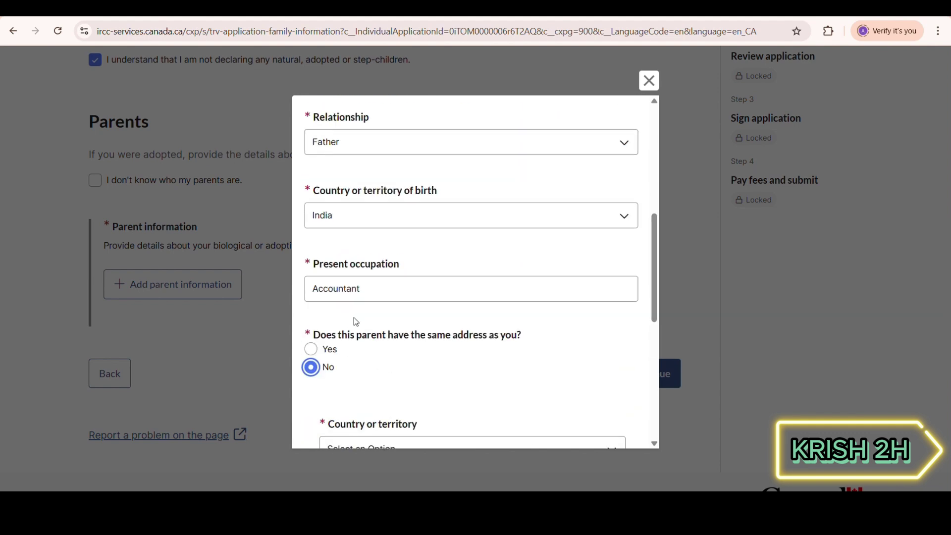
{"action": "left_click", "coordinate": [323, 347]}
{"action": "scroll", "coordinate": [323, 349], "scroll_direction": "down", "scroll_amount": 2}
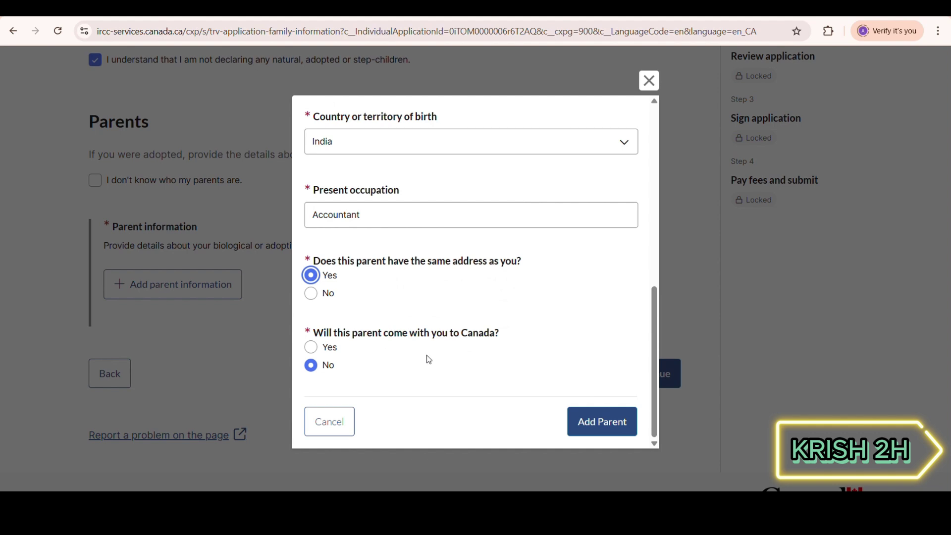
{"action": "left_click", "coordinate": [608, 421]}
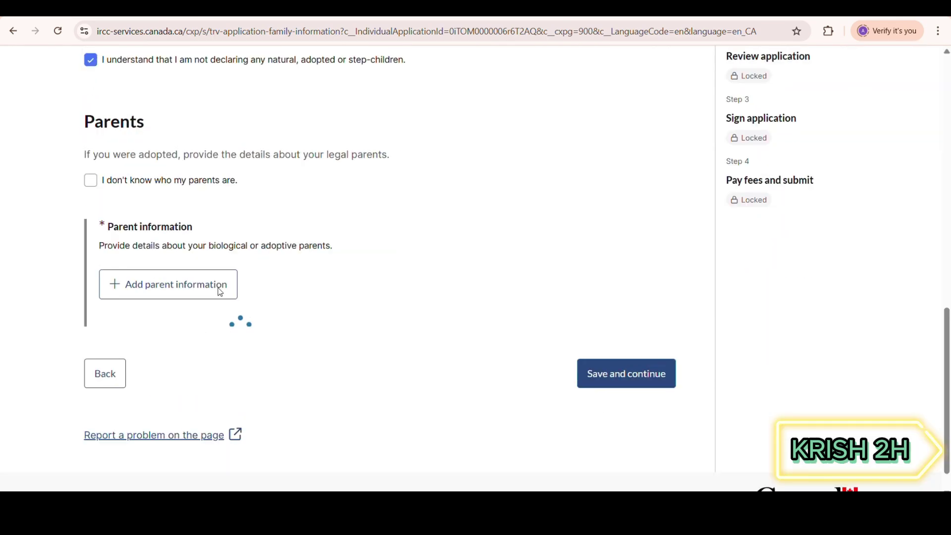
{"action": "scroll", "coordinate": [281, 286], "scroll_direction": "down", "scroll_amount": 3}
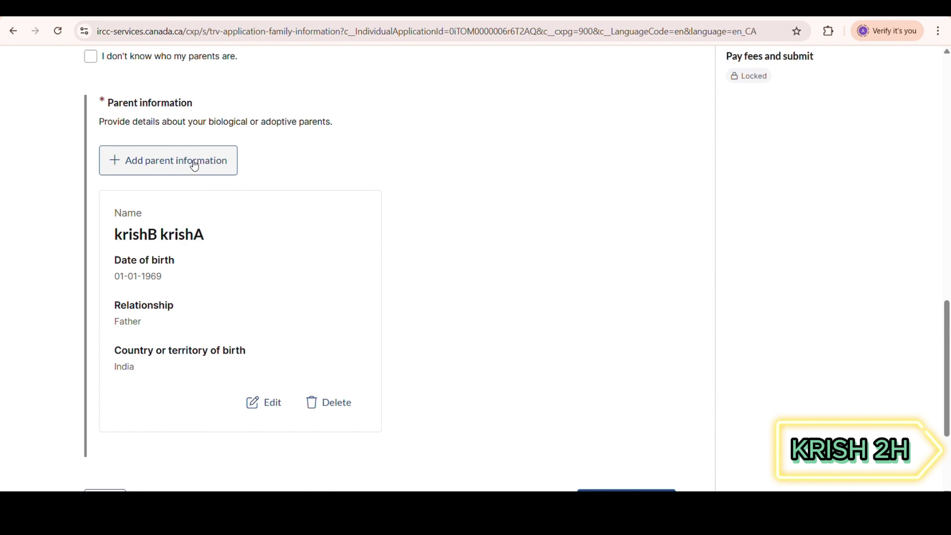
Step: Add the mother as a second parent at the same address, then save the family information
{"action": "left_click", "coordinate": [171, 170]}
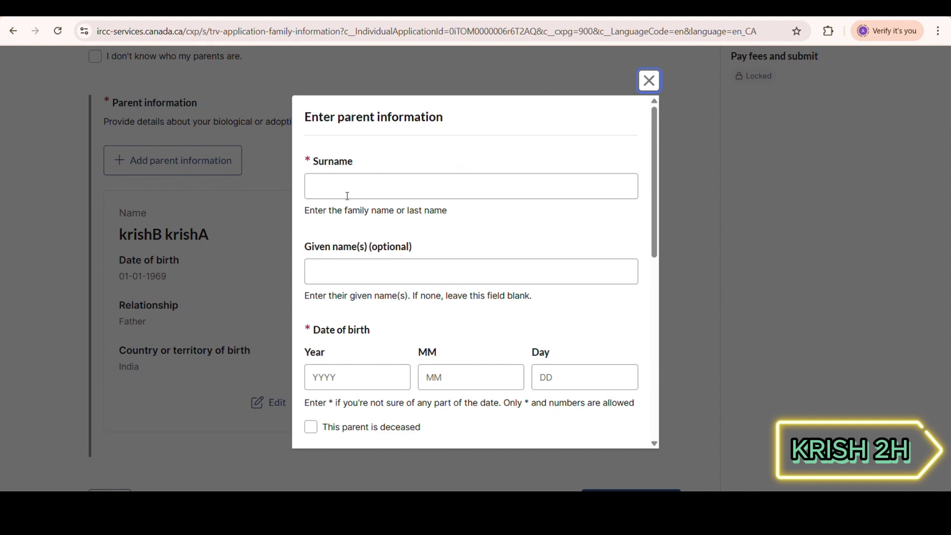
{"action": "left_click", "coordinate": [347, 196]}
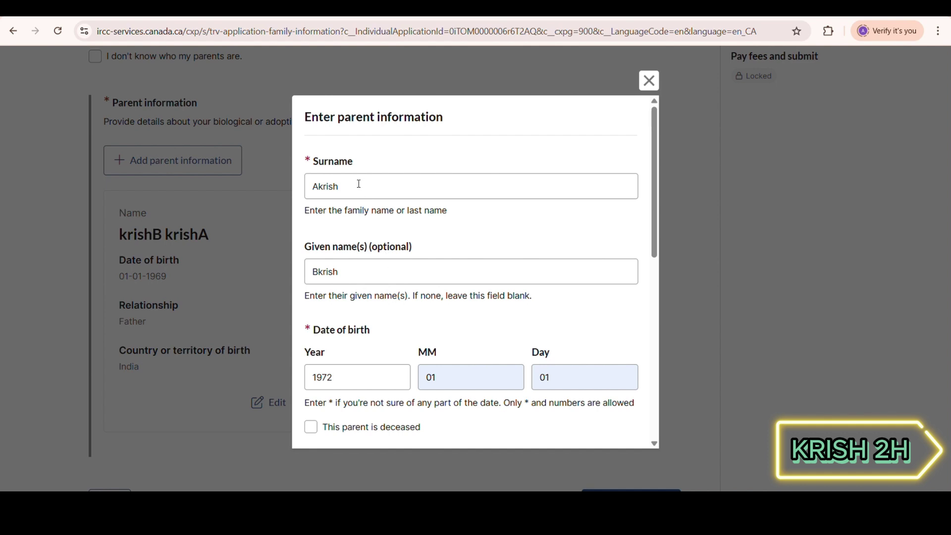
{"action": "scroll", "coordinate": [362, 272], "scroll_direction": "down", "scroll_amount": 3}
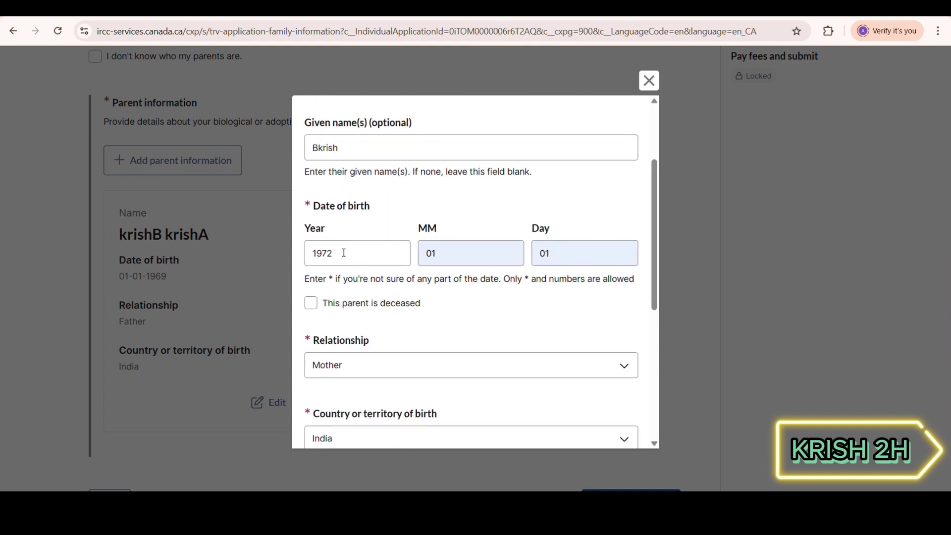
{"action": "scroll", "coordinate": [342, 250], "scroll_direction": "down", "scroll_amount": 3}
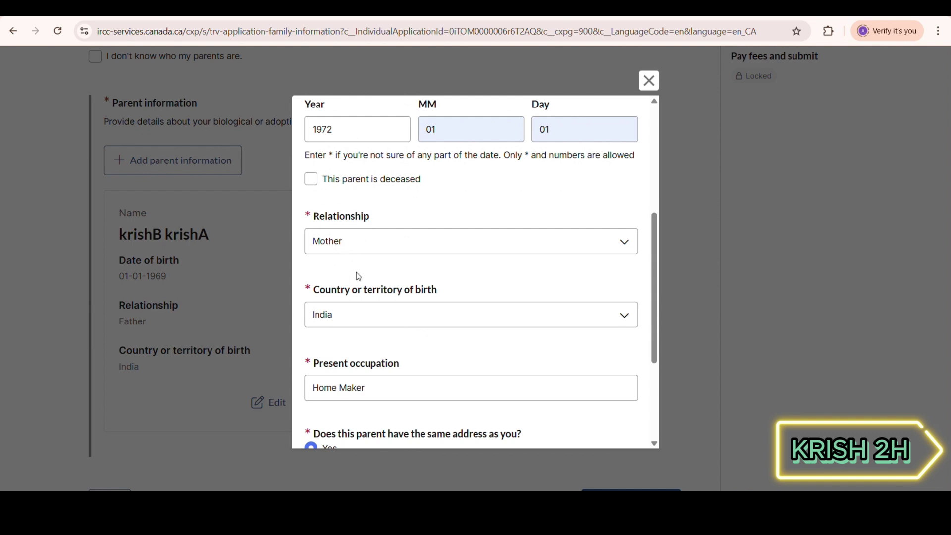
{"action": "scroll", "coordinate": [356, 272], "scroll_direction": "down", "scroll_amount": 3}
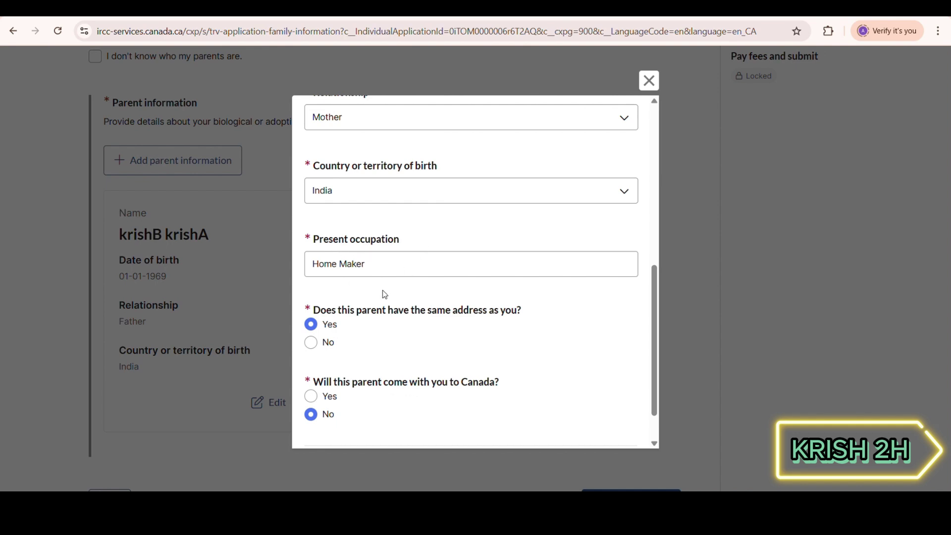
{"action": "scroll", "coordinate": [382, 290], "scroll_direction": "down", "scroll_amount": 1}
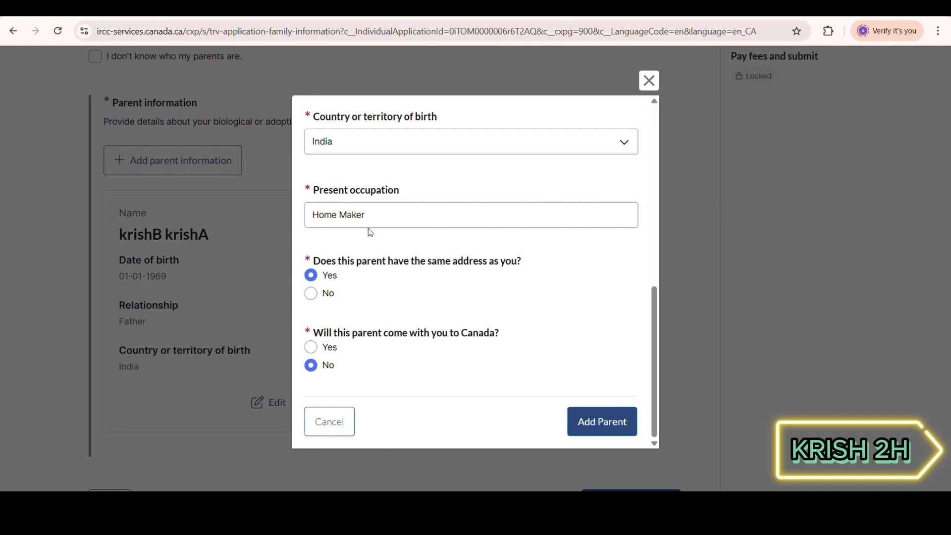
{"action": "left_click", "coordinate": [319, 282]}
{"action": "left_click", "coordinate": [589, 425]}
{"action": "left_click", "coordinate": [605, 347]}
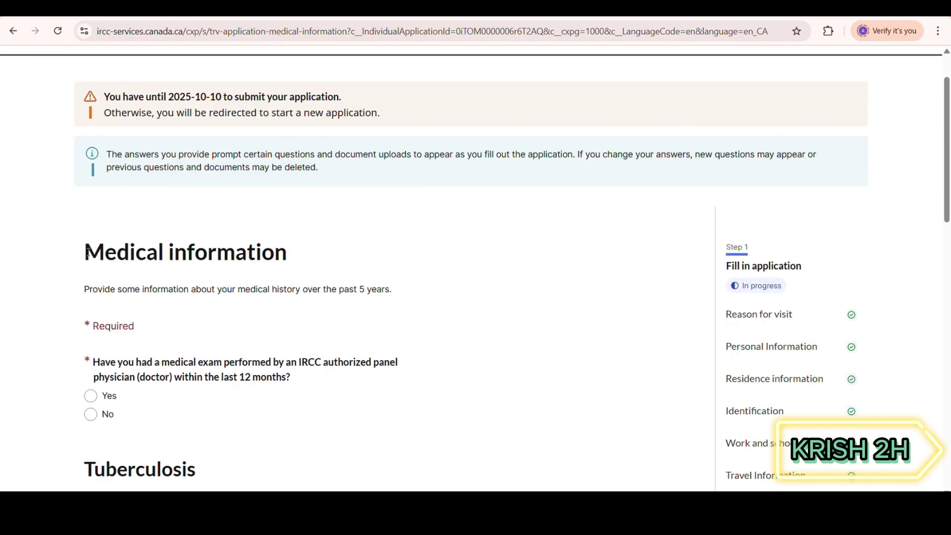
Step: Answer No to the recent panel-physician exam and health-care jobs questions
{"action": "left_click_drag", "start_coordinate": [86, 252], "coordinate": [288, 252]}
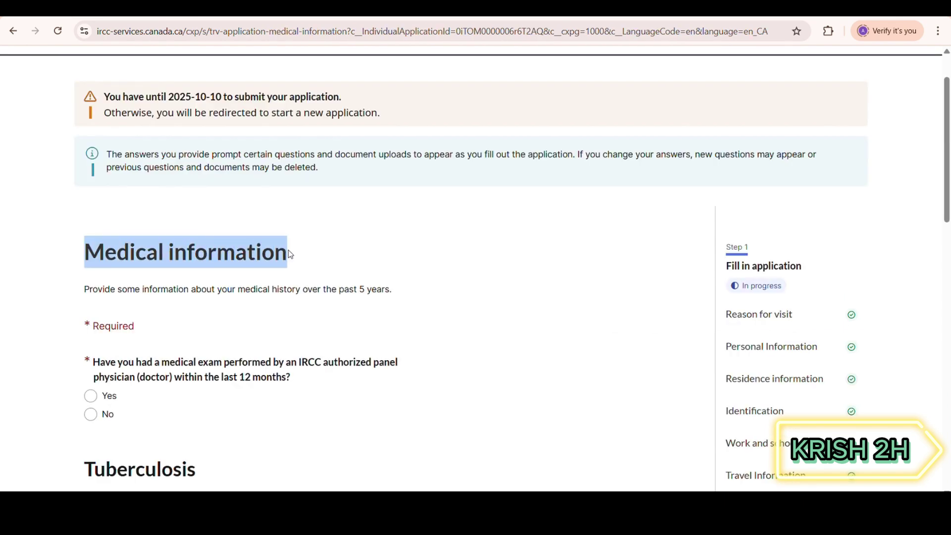
{"action": "scroll", "coordinate": [280, 222], "scroll_direction": "down", "scroll_amount": 3}
{"action": "left_click", "coordinate": [91, 227]}
{"action": "left_click_drag", "start_coordinate": [162, 177], "coordinate": [418, 191]}
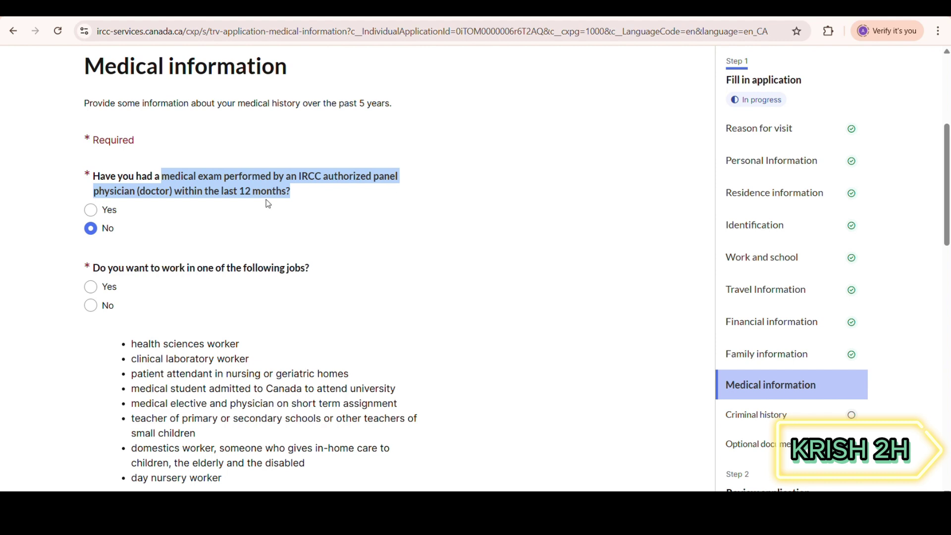
{"action": "left_click", "coordinate": [124, 243]}
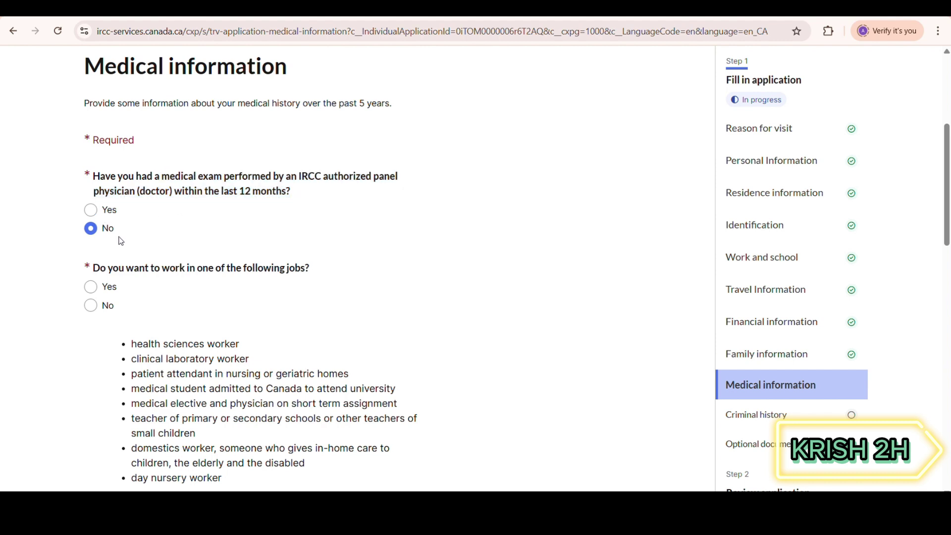
{"action": "scroll", "coordinate": [121, 240], "scroll_direction": "down", "scroll_amount": 3}
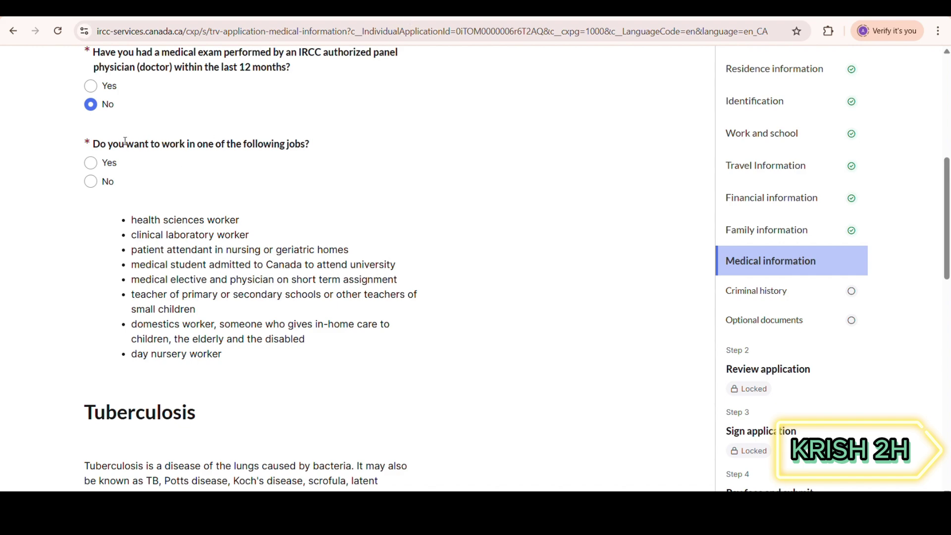
{"action": "left_click_drag", "start_coordinate": [126, 142], "coordinate": [305, 144]}
{"action": "left_click", "coordinate": [91, 181]}
Step: Answer No to the tuberculosis diagnosis and tuberculosis contact questions
{"action": "scroll", "coordinate": [74, 234], "scroll_direction": "down", "scroll_amount": 4}
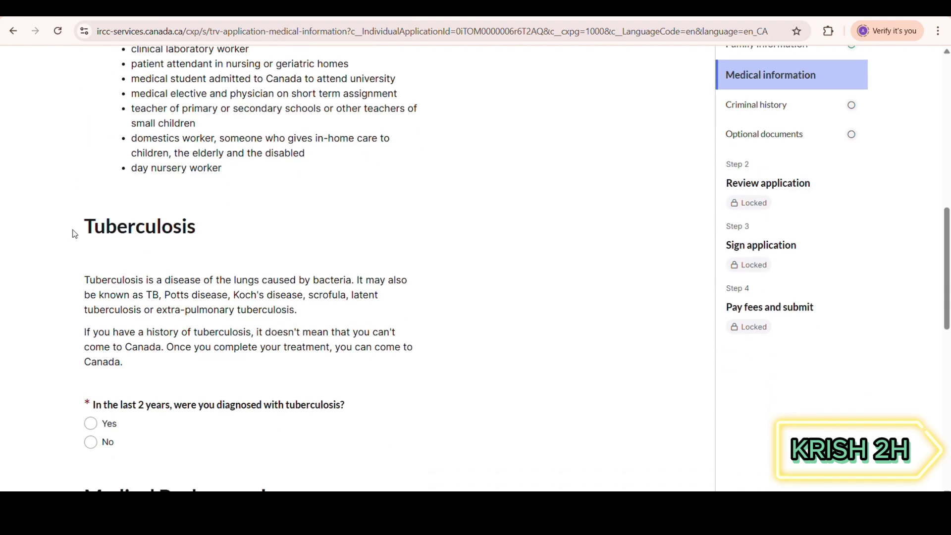
{"action": "scroll", "coordinate": [64, 228], "scroll_direction": "down", "scroll_amount": 1}
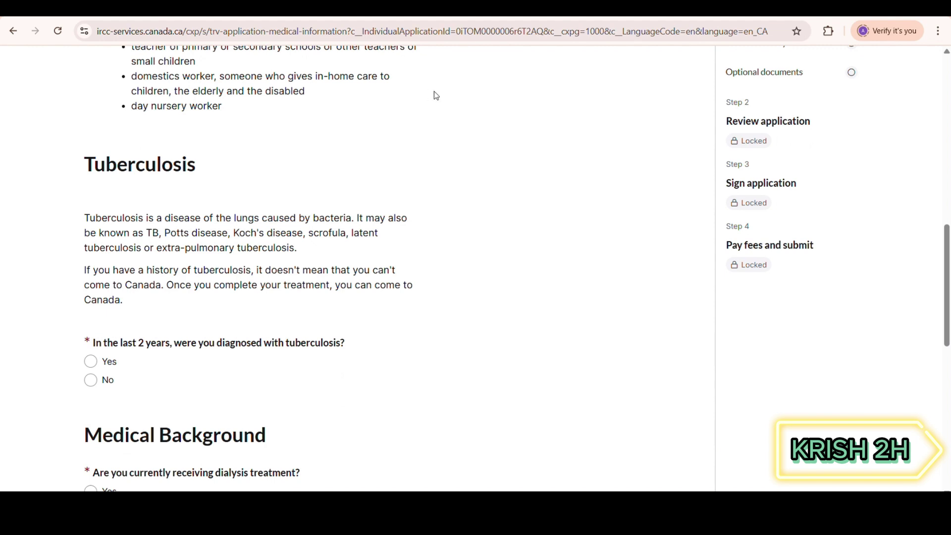
{"action": "scroll", "coordinate": [48, 321], "scroll_direction": "down", "scroll_amount": 1}
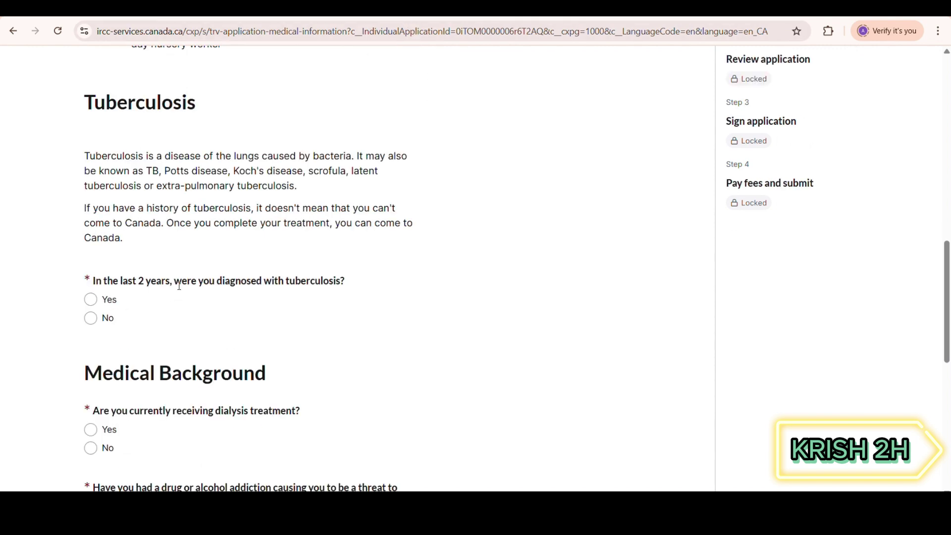
{"action": "left_click_drag", "start_coordinate": [204, 284], "coordinate": [342, 289]}
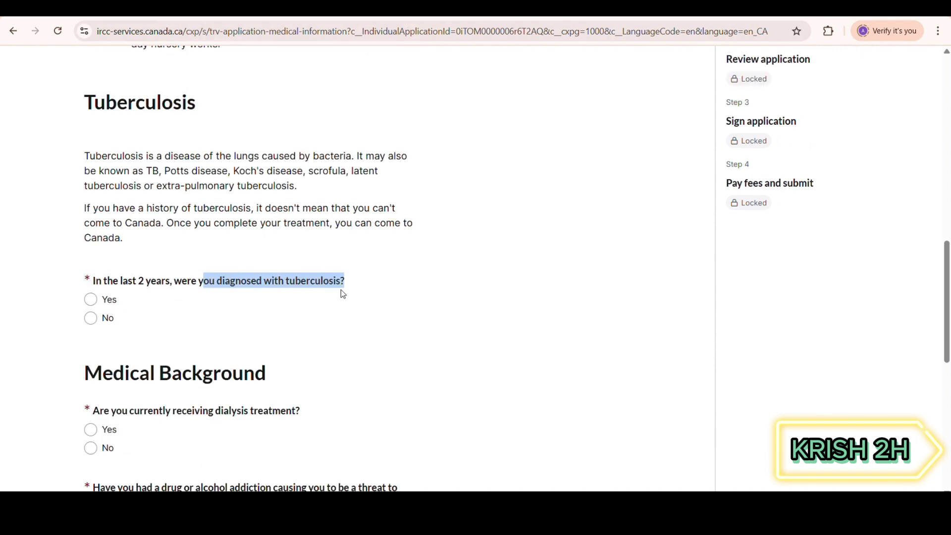
{"action": "left_click", "coordinate": [97, 322]}
{"action": "left_click", "coordinate": [97, 322]}
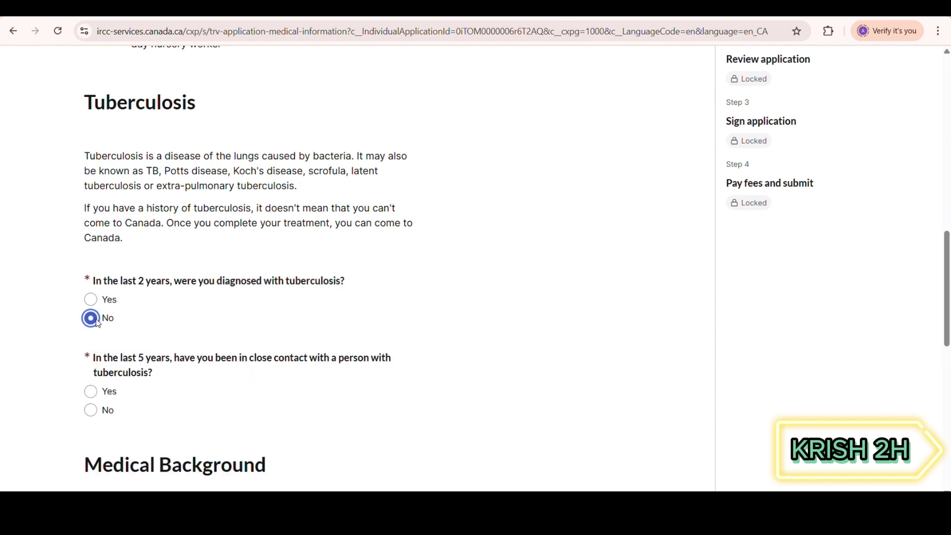
{"action": "scroll", "coordinate": [139, 312], "scroll_direction": "down", "scroll_amount": 3}
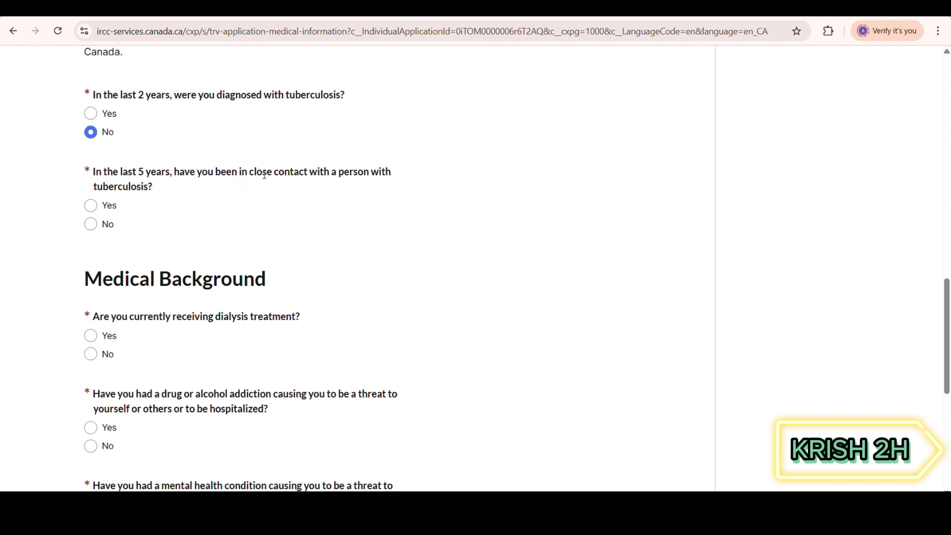
{"action": "left_click_drag", "start_coordinate": [93, 187], "coordinate": [148, 188]}
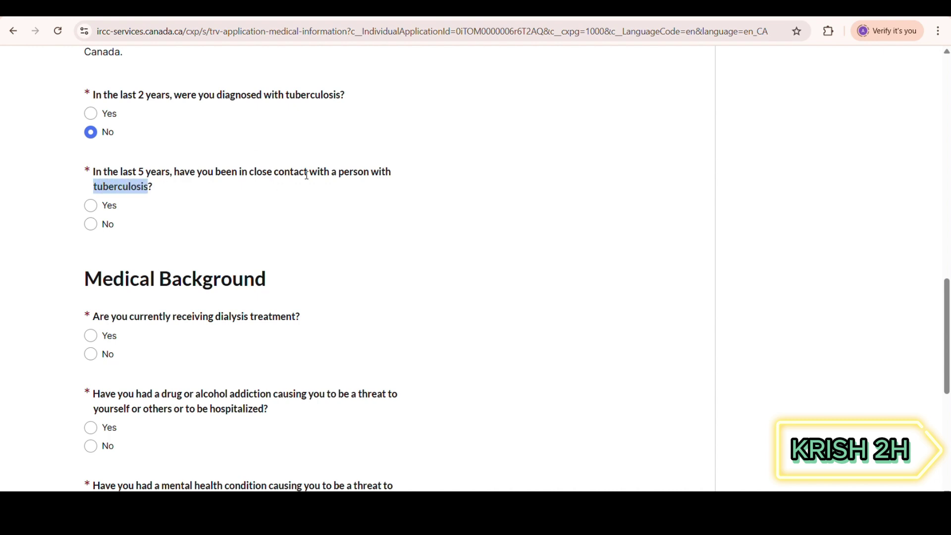
{"action": "left_click", "coordinate": [90, 224]}
Step: Keep No for dialysis, addiction, mental health and syphilis, and save the medical answers
{"action": "scroll", "coordinate": [27, 312], "scroll_direction": "down", "scroll_amount": 3}
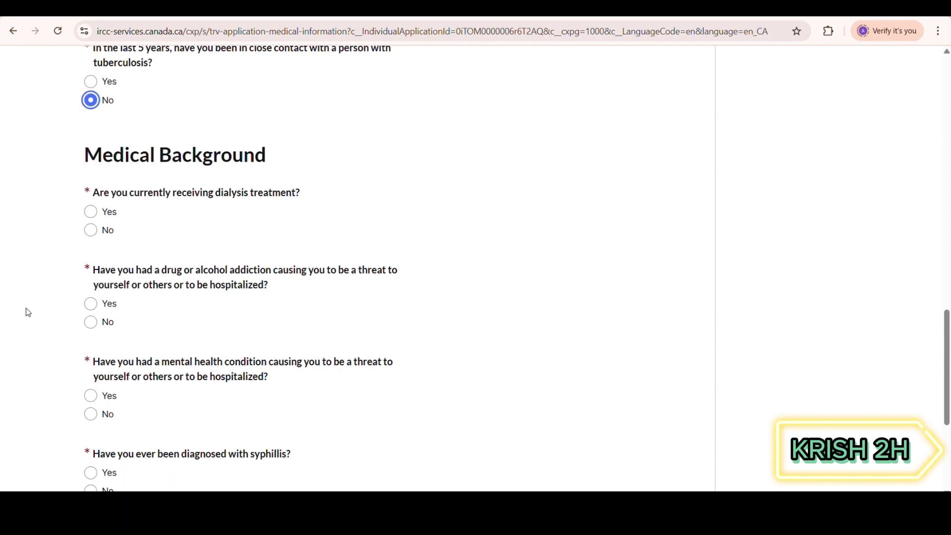
{"action": "left_click_drag", "start_coordinate": [86, 160], "coordinate": [276, 167]}
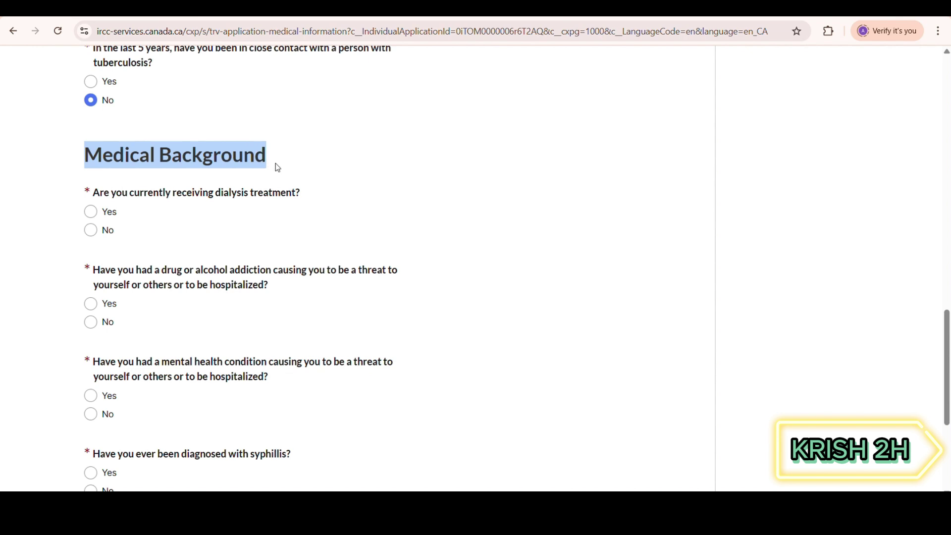
{"action": "left_click_drag", "start_coordinate": [208, 131], "coordinate": [297, 135]}
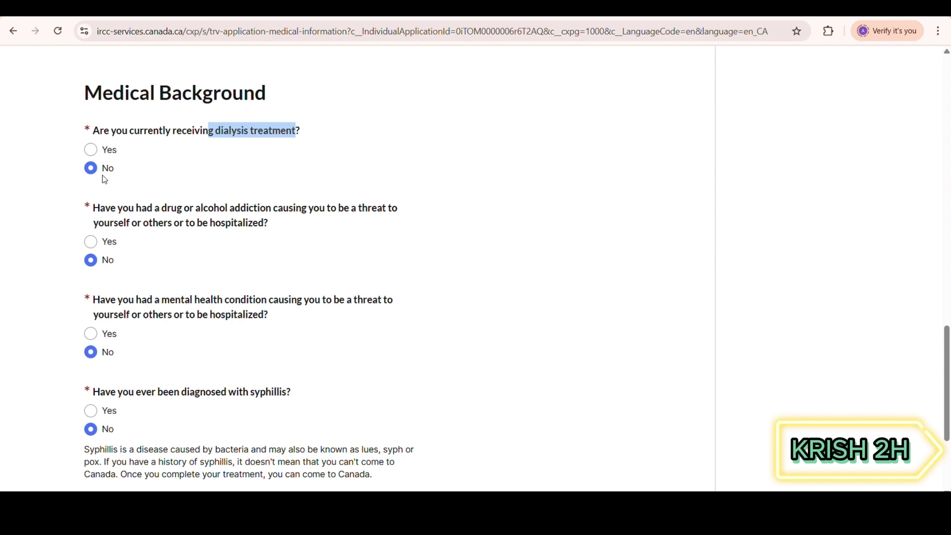
{"action": "left_click_drag", "start_coordinate": [155, 211], "coordinate": [243, 218]}
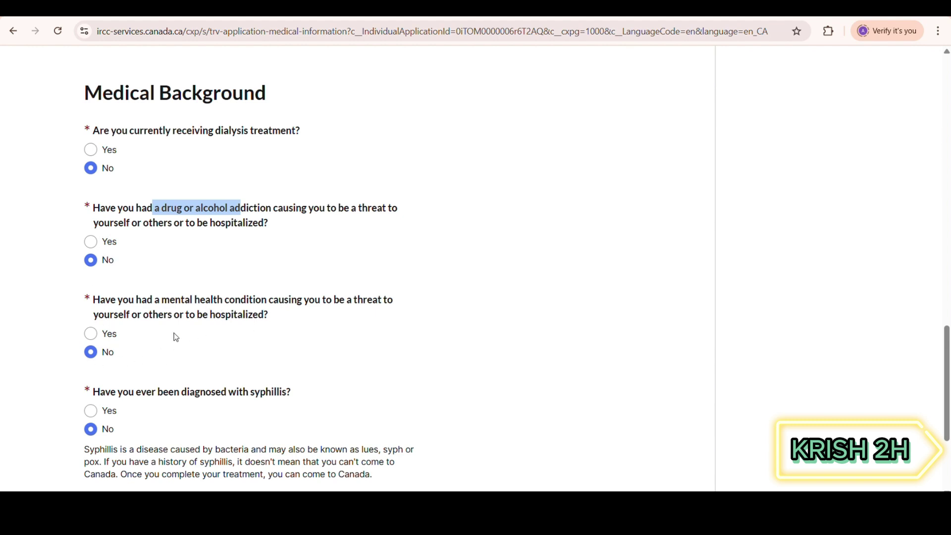
{"action": "scroll", "coordinate": [174, 333], "scroll_direction": "down", "scroll_amount": 1}
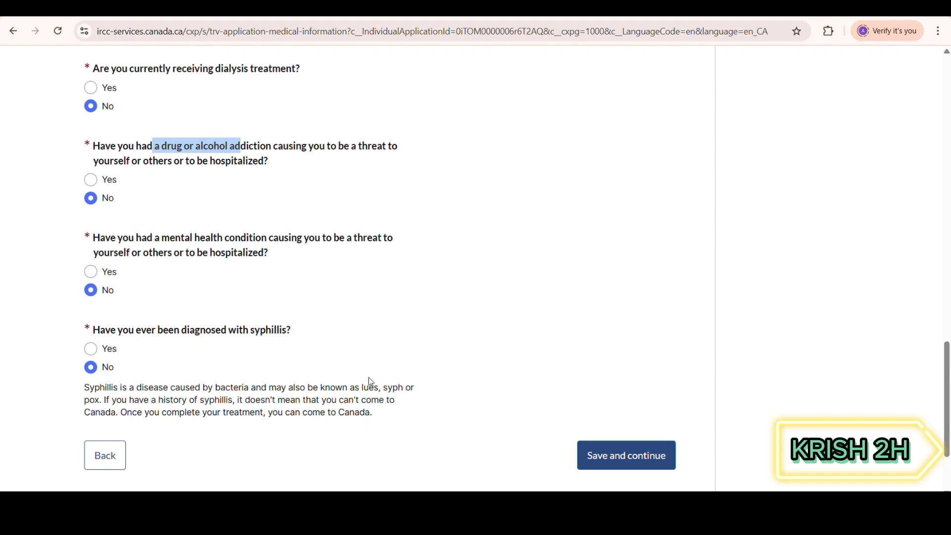
{"action": "left_click", "coordinate": [596, 460]}
{"action": "left_click_drag", "start_coordinate": [83, 193], "coordinate": [275, 201]}
{"action": "left_click", "coordinate": [275, 202]}
{"action": "scroll", "coordinate": [270, 203], "scroll_direction": "down", "scroll_amount": 3}
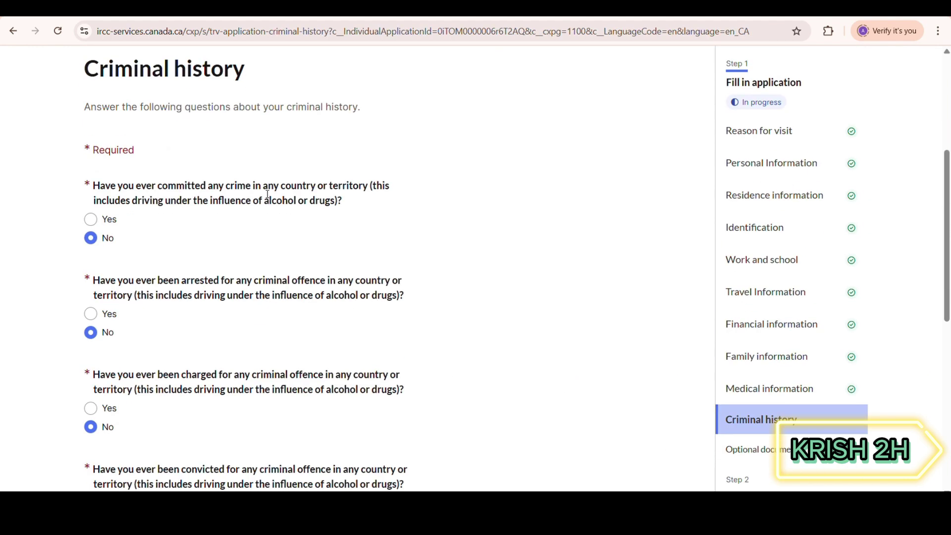
{"action": "left_click_drag", "start_coordinate": [158, 127], "coordinate": [265, 122]}
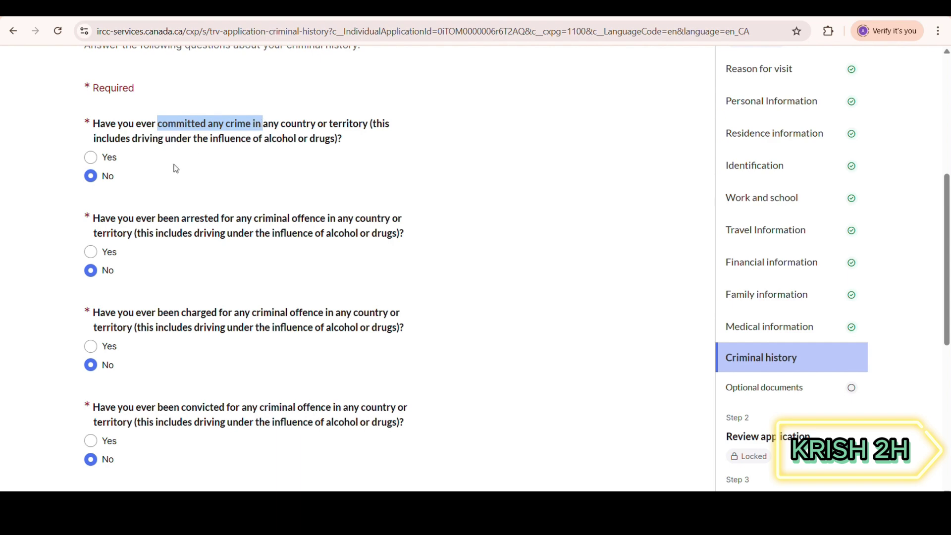
{"action": "scroll", "coordinate": [170, 194], "scroll_direction": "down", "scroll_amount": 1}
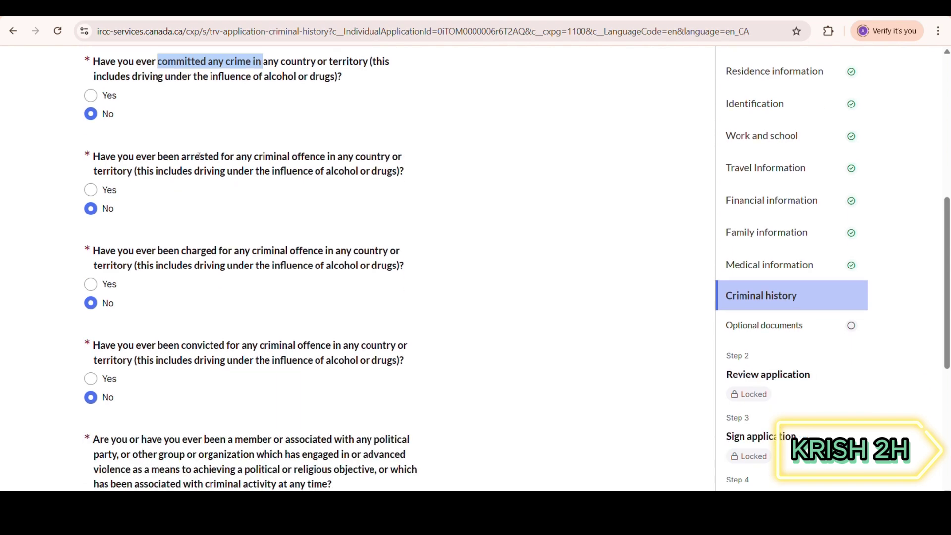
{"action": "double_click", "coordinate": [183, 156]}
{"action": "scroll", "coordinate": [275, 162], "scroll_direction": "down", "scroll_amount": 2}
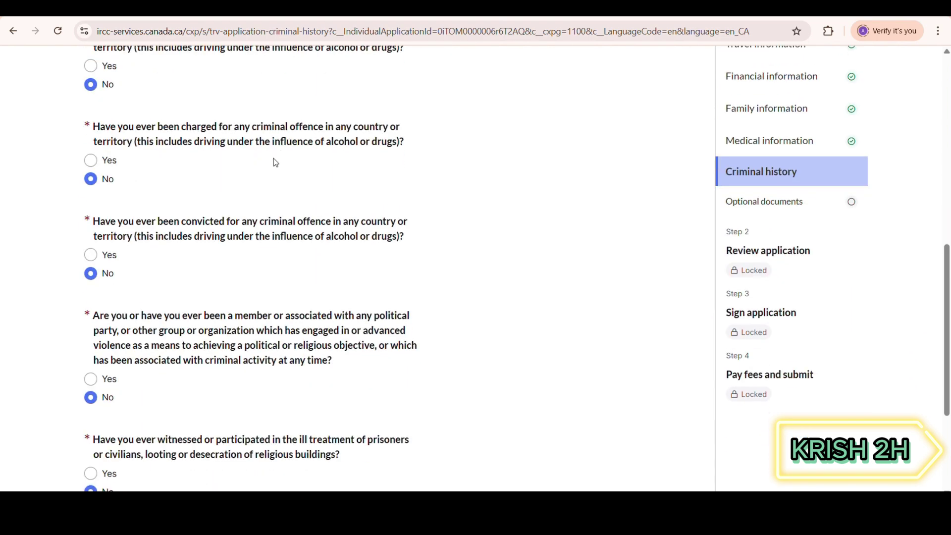
{"action": "left_click_drag", "start_coordinate": [185, 128], "coordinate": [306, 139]}
{"action": "scroll", "coordinate": [216, 172], "scroll_direction": "down", "scroll_amount": 2}
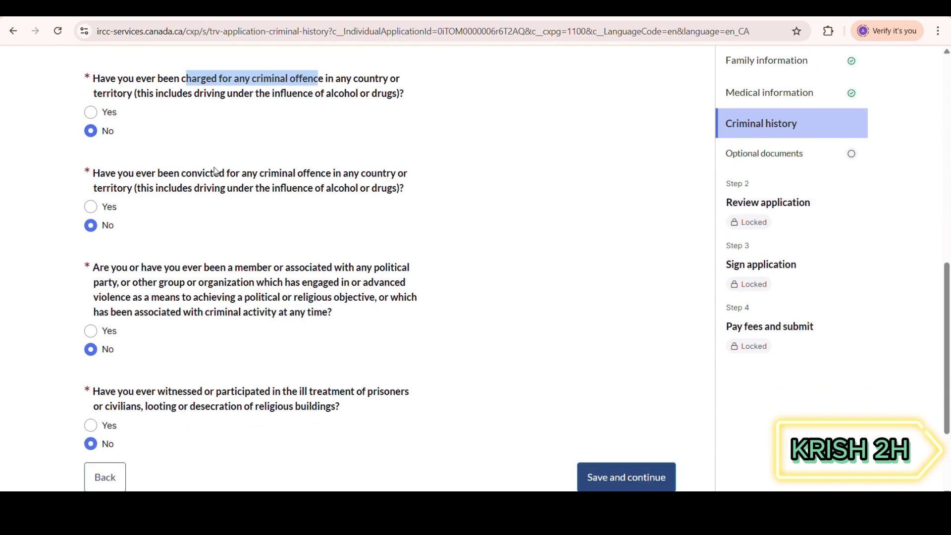
{"action": "left_click_drag", "start_coordinate": [180, 100], "coordinate": [262, 105]}
{"action": "scroll", "coordinate": [190, 223], "scroll_direction": "down", "scroll_amount": 1}
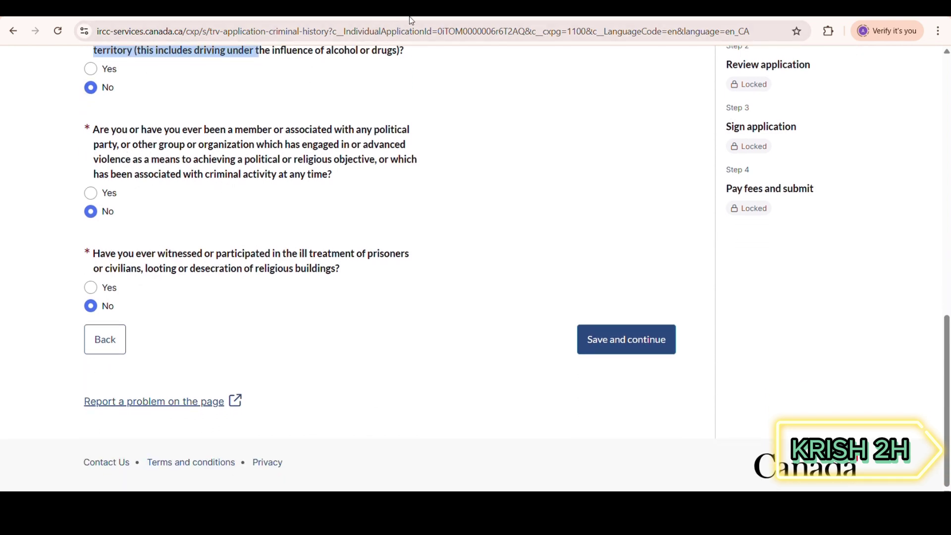
{"action": "left_click_drag", "start_coordinate": [375, 130], "coordinate": [414, 141]}
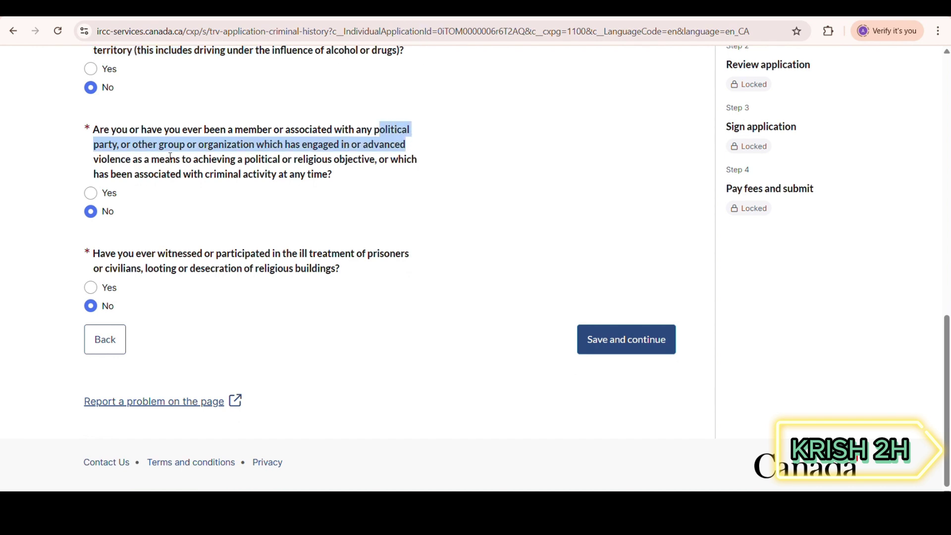
Step: Save the criminal history answers and attach Cover letter.png as the Letter of Explanation
{"action": "left_click", "coordinate": [600, 355]}
{"action": "left_click_drag", "start_coordinate": [84, 191], "coordinate": [290, 209]}
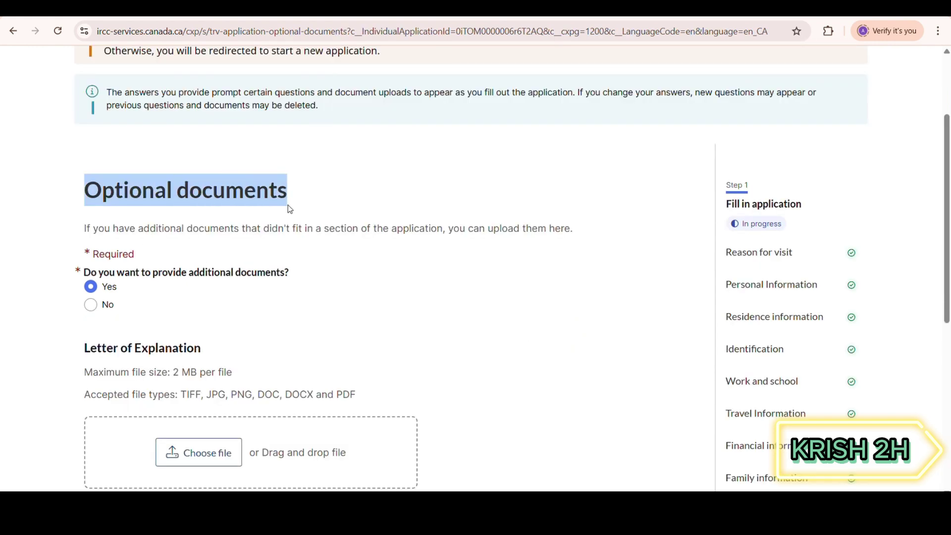
{"action": "left_click", "coordinate": [288, 209]}
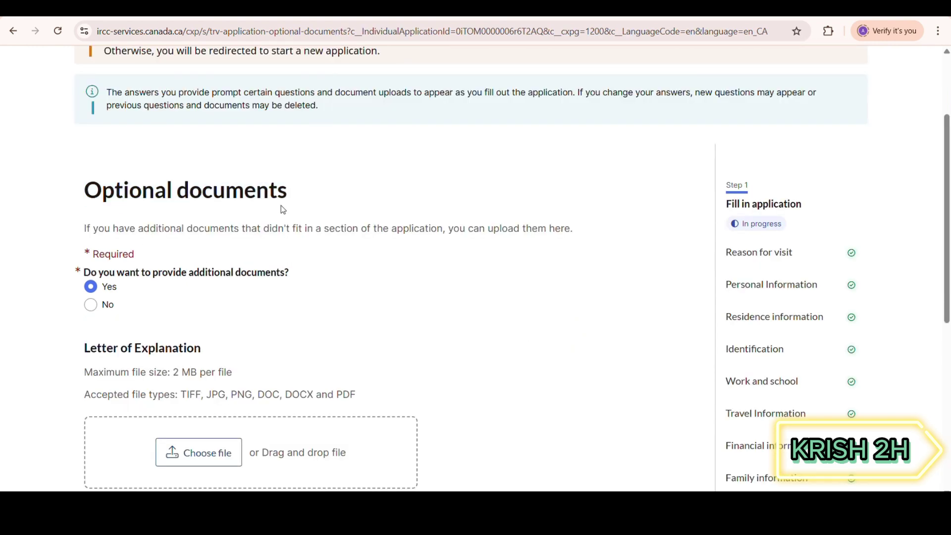
{"action": "left_click_drag", "start_coordinate": [84, 191], "coordinate": [290, 204]}
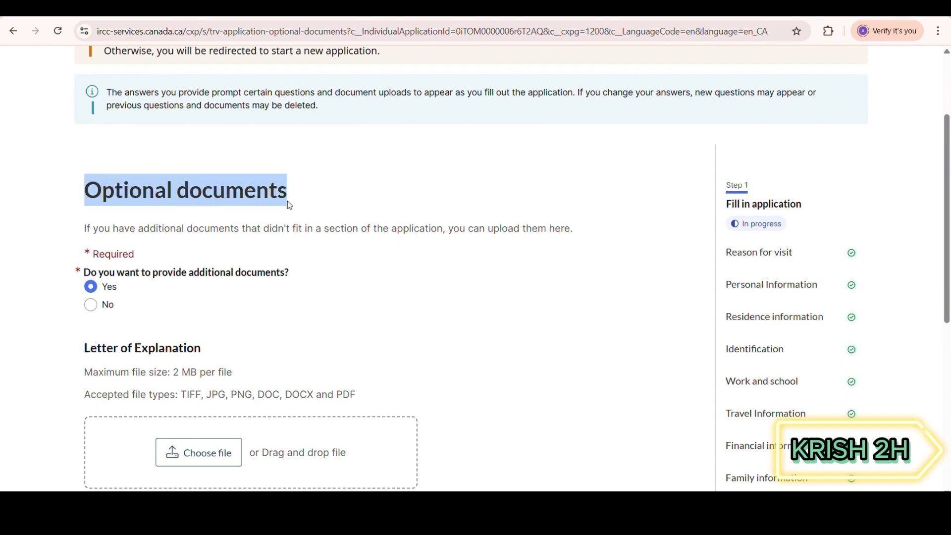
{"action": "left_click", "coordinate": [299, 224]}
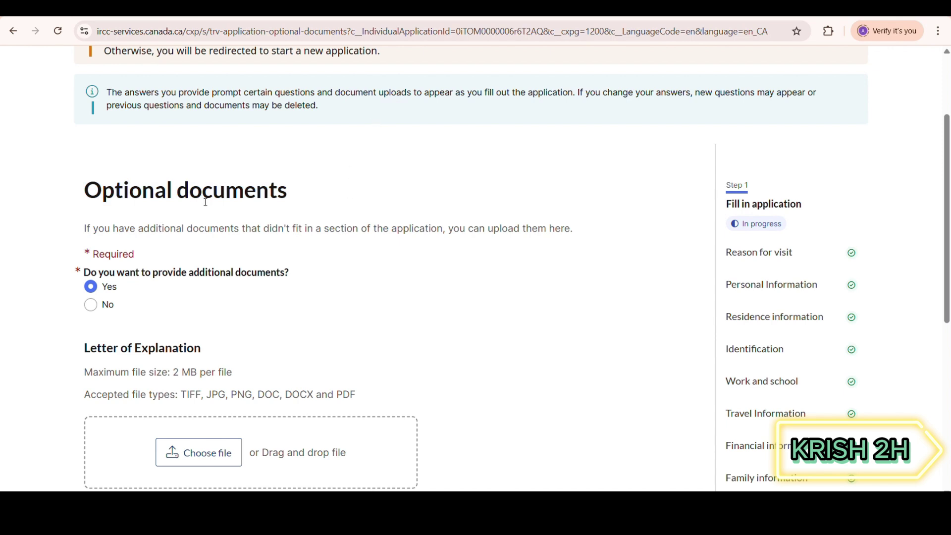
{"action": "scroll", "coordinate": [236, 209], "scroll_direction": "down", "scroll_amount": 2}
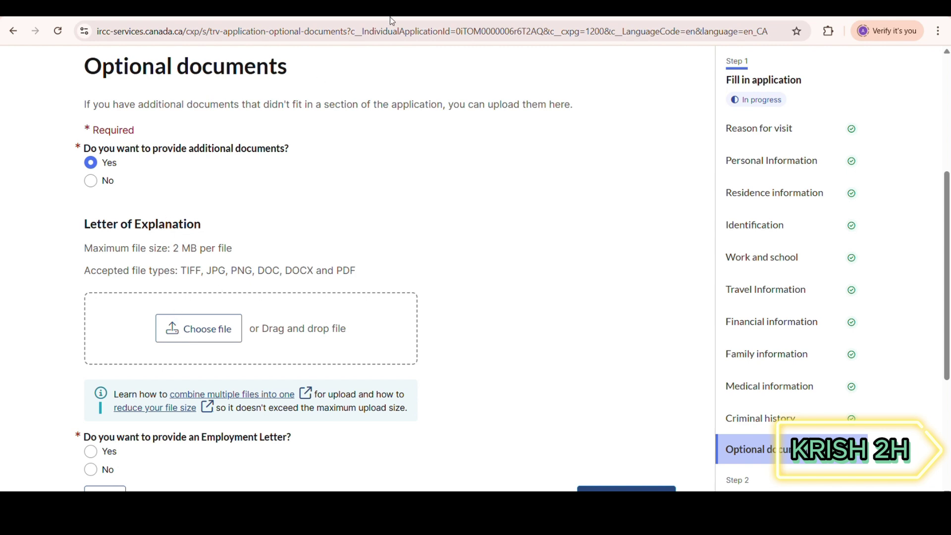
{"action": "left_click_drag", "start_coordinate": [410, 19], "coordinate": [132, 297]}
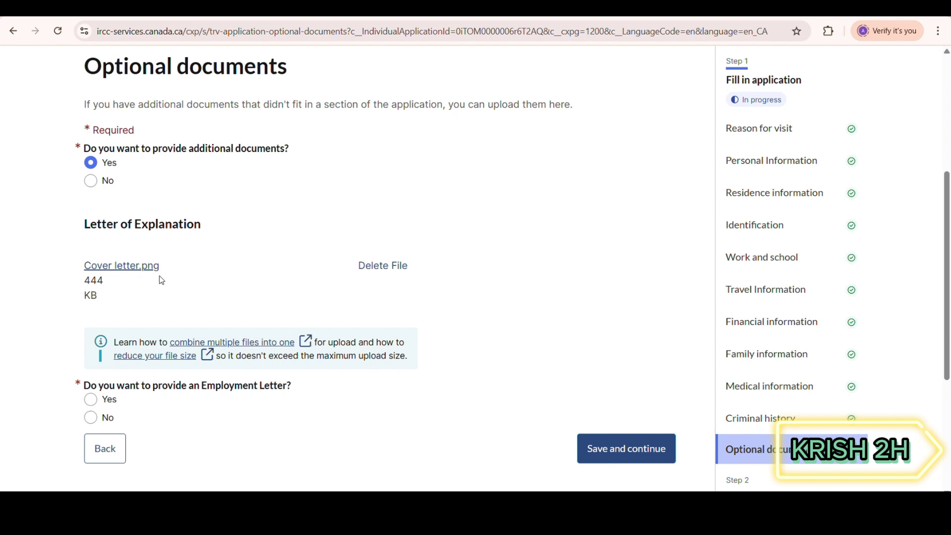
Step: Choose Yes for Employment Letter, upload employment letter.png, and save the optional documents
{"action": "scroll", "coordinate": [410, 17], "scroll_direction": "down", "scroll_amount": 5}
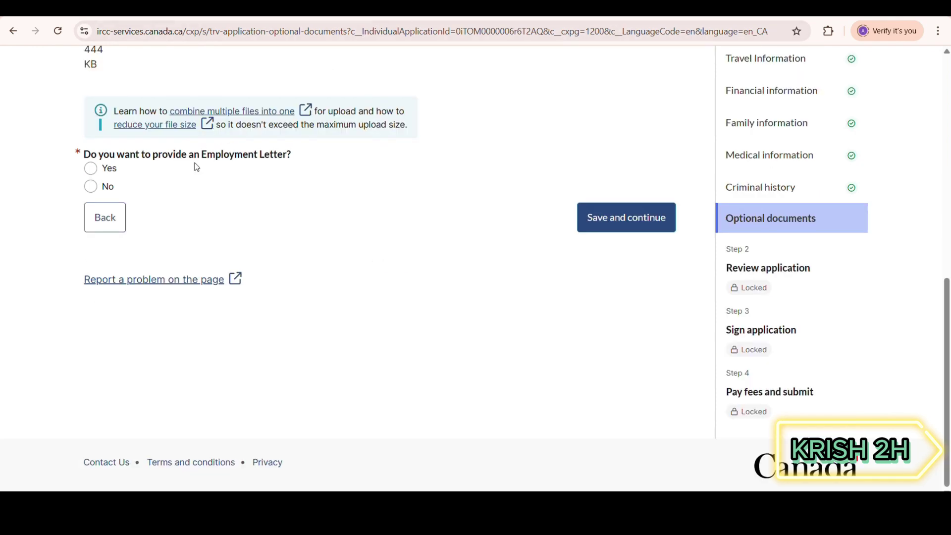
{"action": "left_click", "coordinate": [90, 168]}
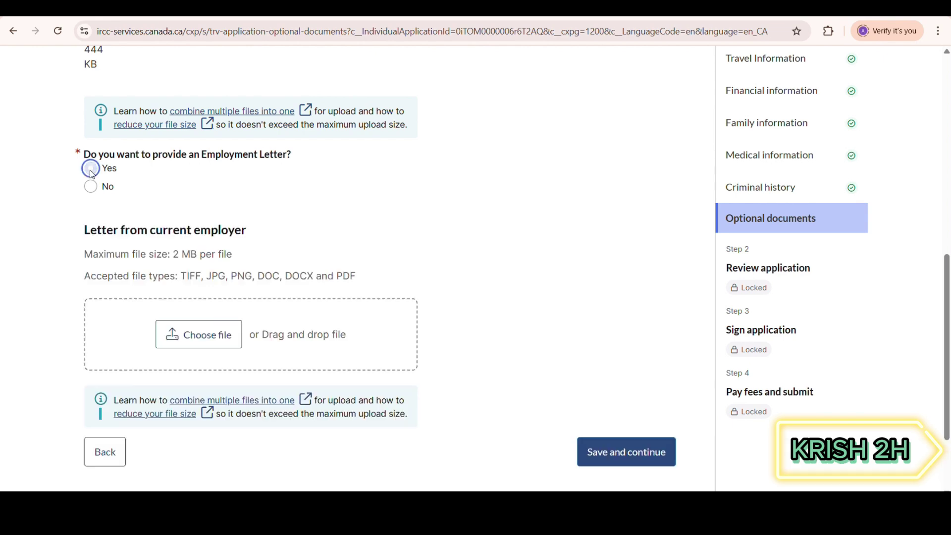
{"action": "left_click", "coordinate": [187, 349]}
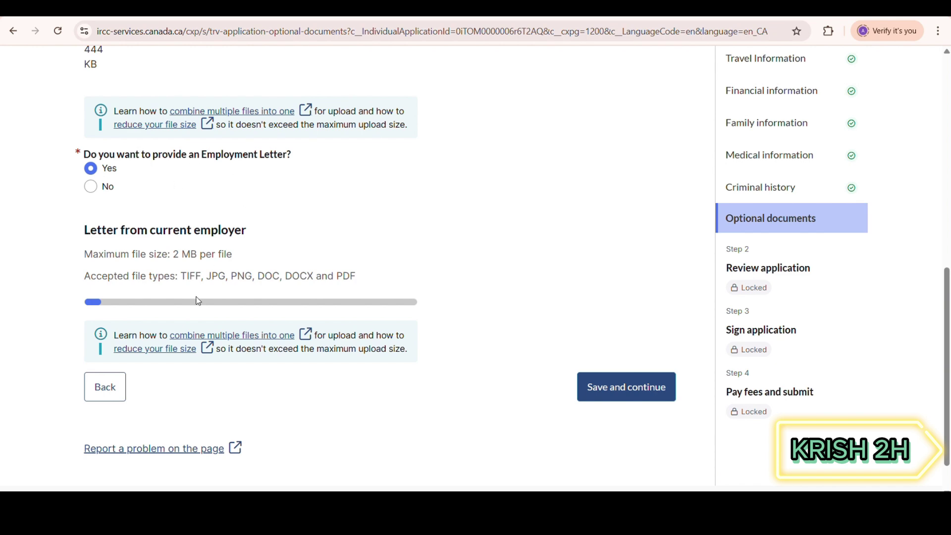
{"action": "scroll", "coordinate": [198, 301], "scroll_direction": "down", "scroll_amount": 1}
{"action": "left_click", "coordinate": [602, 349]}
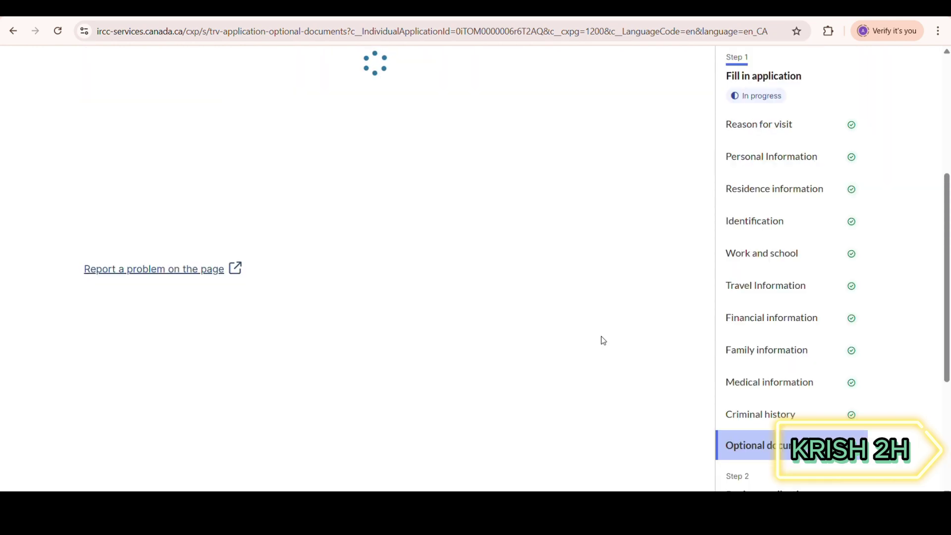
{"action": "left_click_drag", "start_coordinate": [85, 313], "coordinate": [276, 327]}
Step: Look over every section and uploaded document on the Review application page, then save the review
{"action": "left_click", "coordinate": [277, 329]}
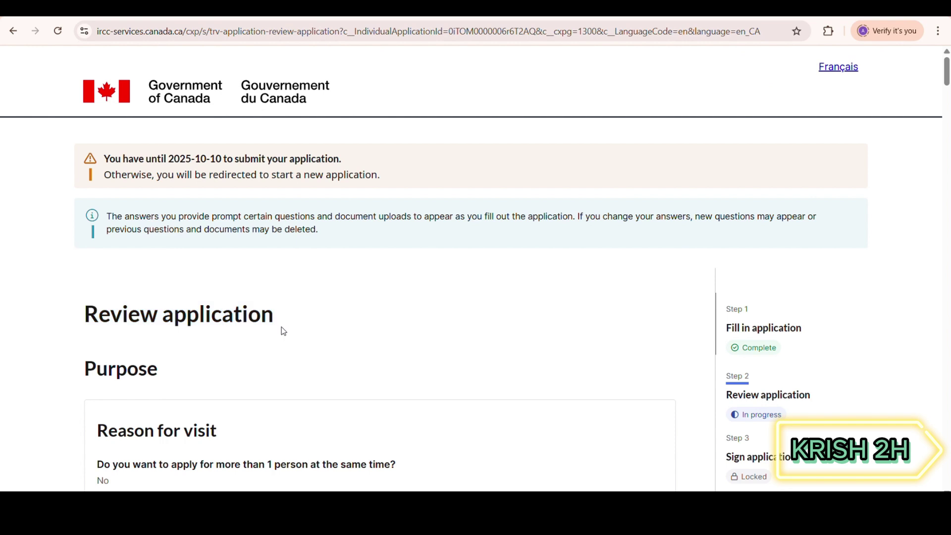
{"action": "scroll", "coordinate": [261, 342], "scroll_direction": "down", "scroll_amount": 4}
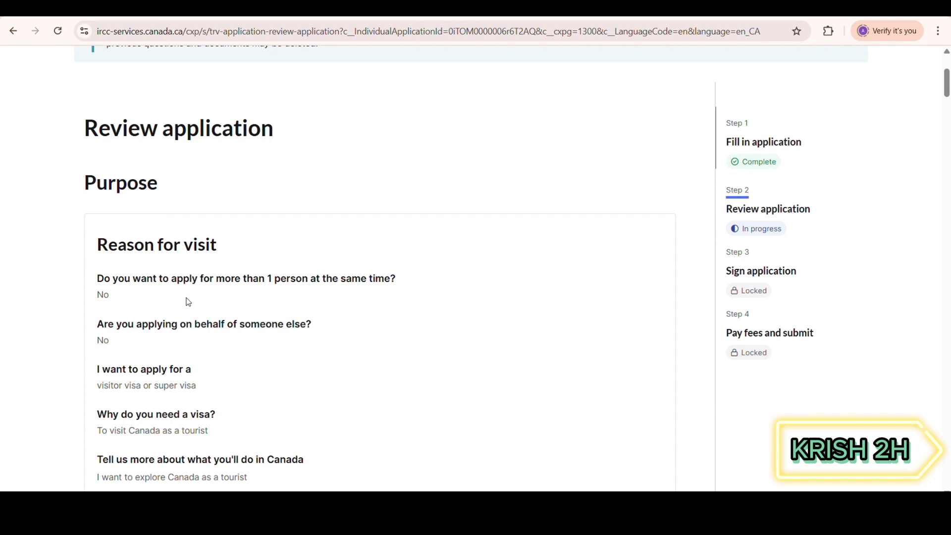
{"action": "scroll", "coordinate": [187, 302], "scroll_direction": "down", "scroll_amount": 5}
{"action": "scroll", "coordinate": [176, 152], "scroll_direction": "down", "scroll_amount": 14}
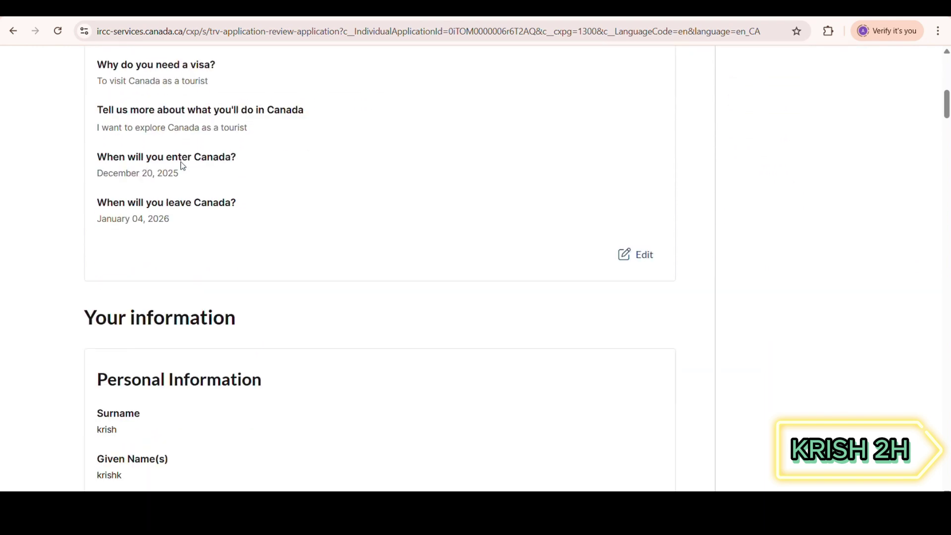
{"action": "scroll", "coordinate": [180, 172], "scroll_direction": "down", "scroll_amount": 15}
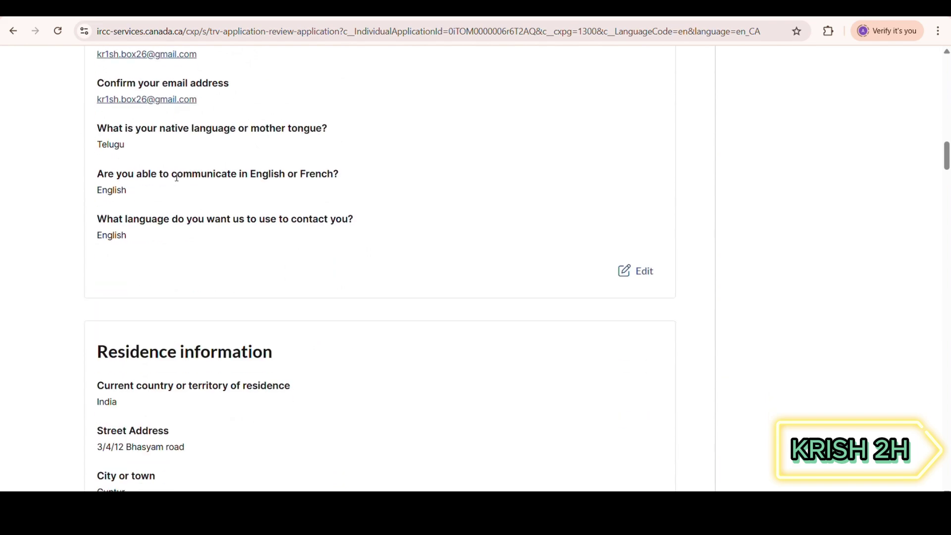
{"action": "scroll", "coordinate": [165, 248], "scroll_direction": "down", "scroll_amount": 12}
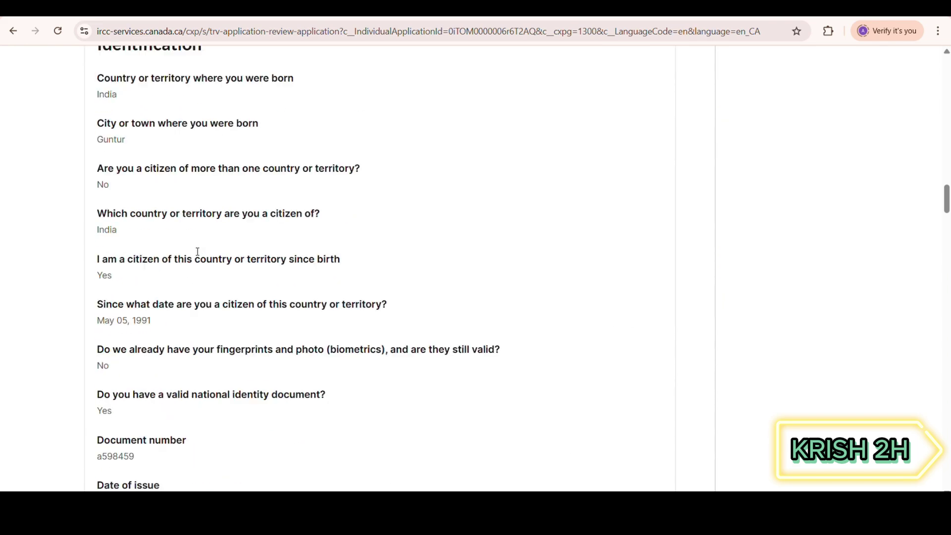
{"action": "scroll", "coordinate": [265, 261], "scroll_direction": "down", "scroll_amount": 12}
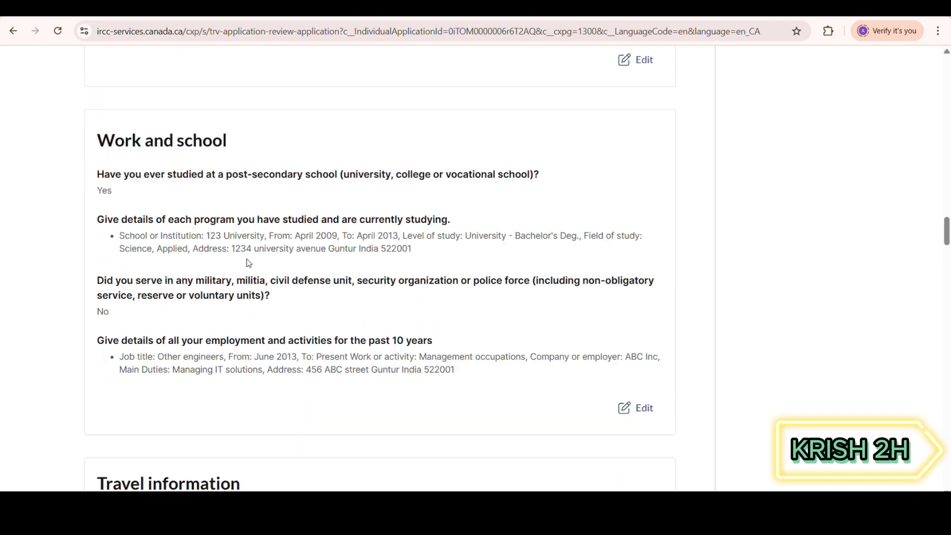
{"action": "scroll", "coordinate": [217, 244], "scroll_direction": "down", "scroll_amount": 13}
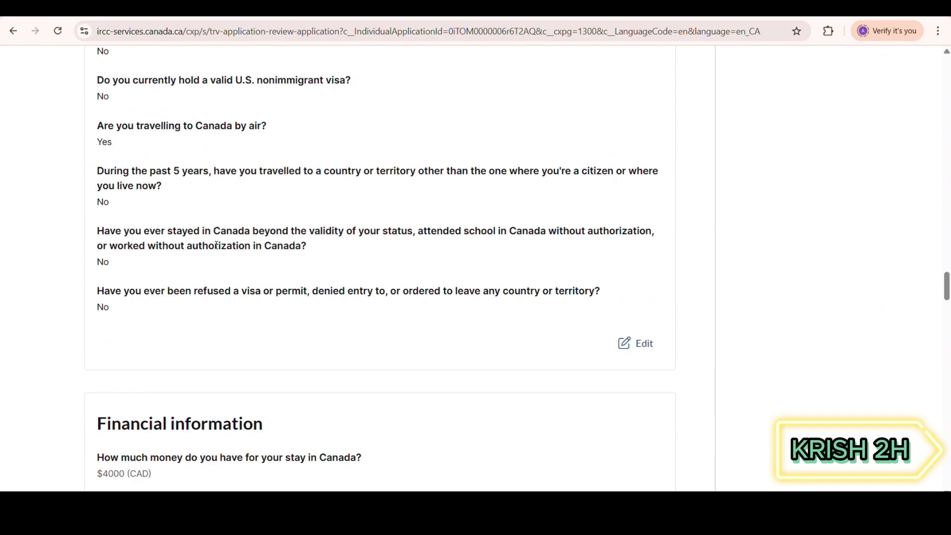
{"action": "scroll", "coordinate": [303, 343], "scroll_direction": "down", "scroll_amount": 8}
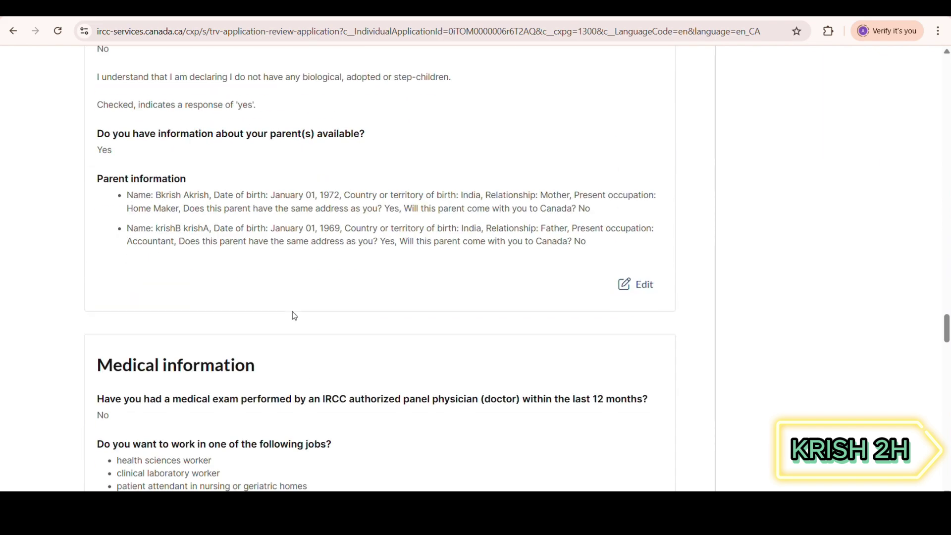
{"action": "scroll", "coordinate": [213, 369], "scroll_direction": "down", "scroll_amount": 16}
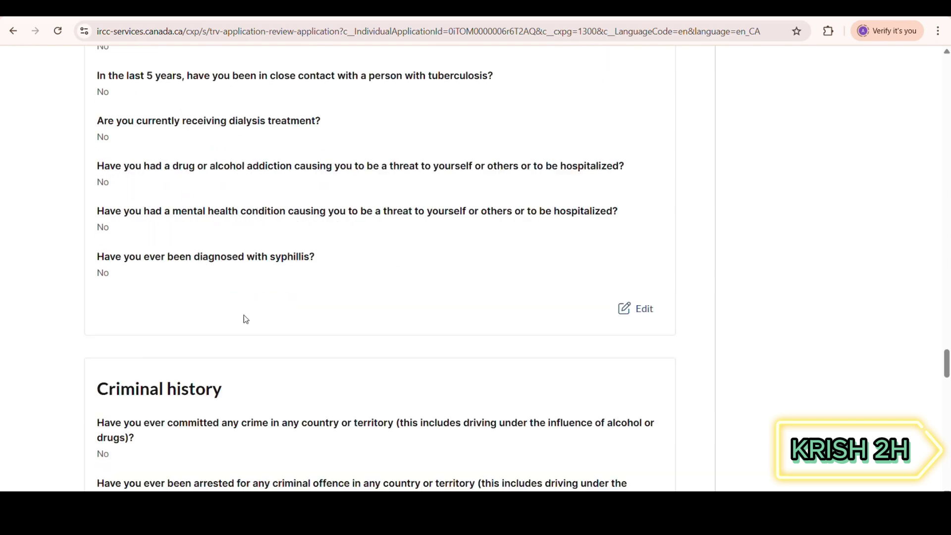
{"action": "scroll", "coordinate": [338, 208], "scroll_direction": "down", "scroll_amount": 12}
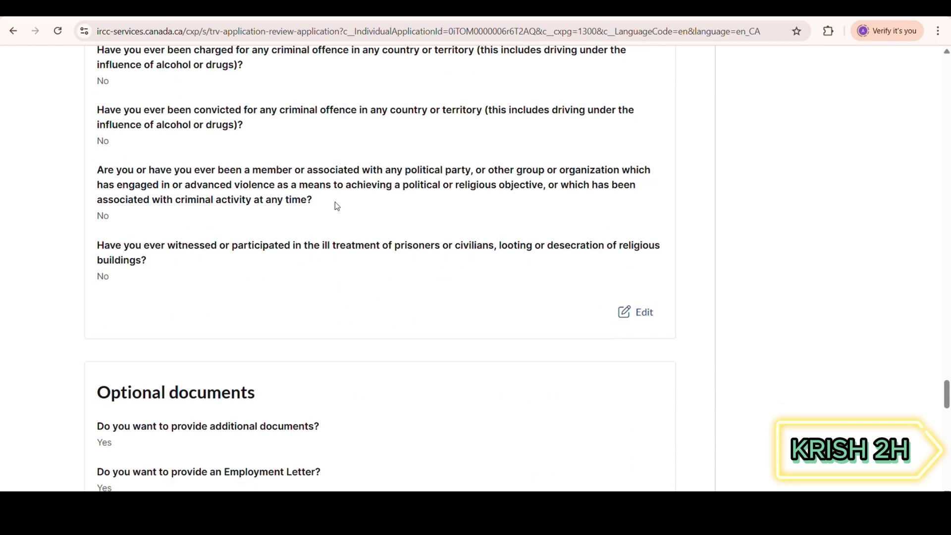
{"action": "scroll", "coordinate": [302, 280], "scroll_direction": "down", "scroll_amount": 9}
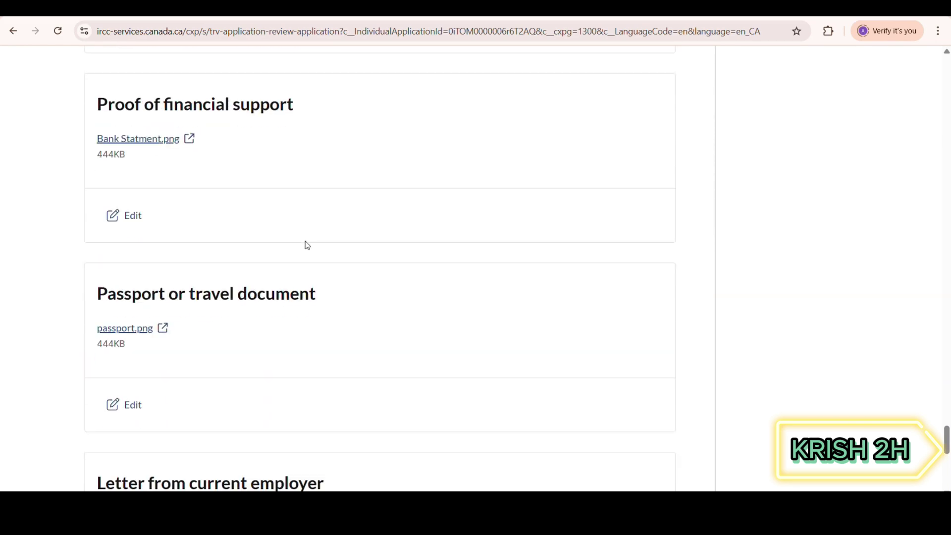
{"action": "scroll", "coordinate": [297, 198], "scroll_direction": "up", "scroll_amount": 5}
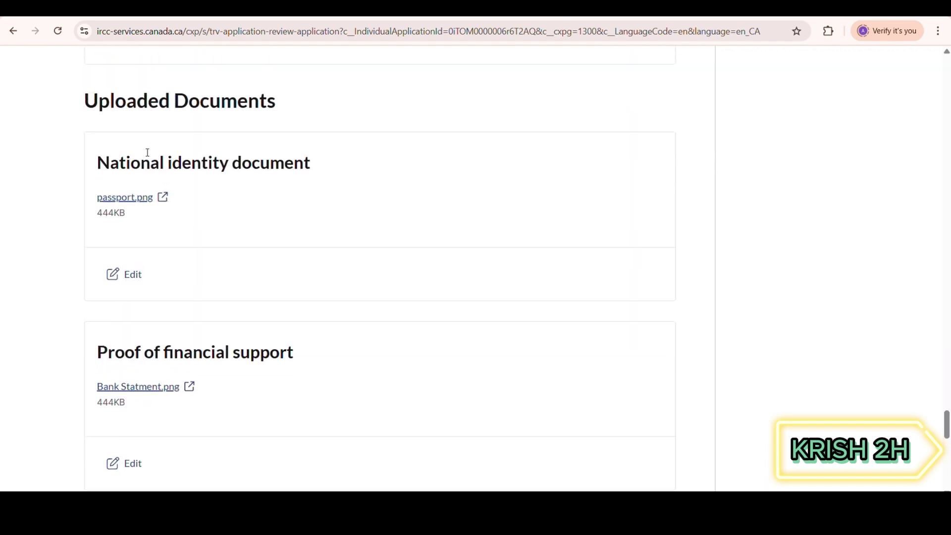
{"action": "scroll", "coordinate": [223, 216], "scroll_direction": "down", "scroll_amount": 11}
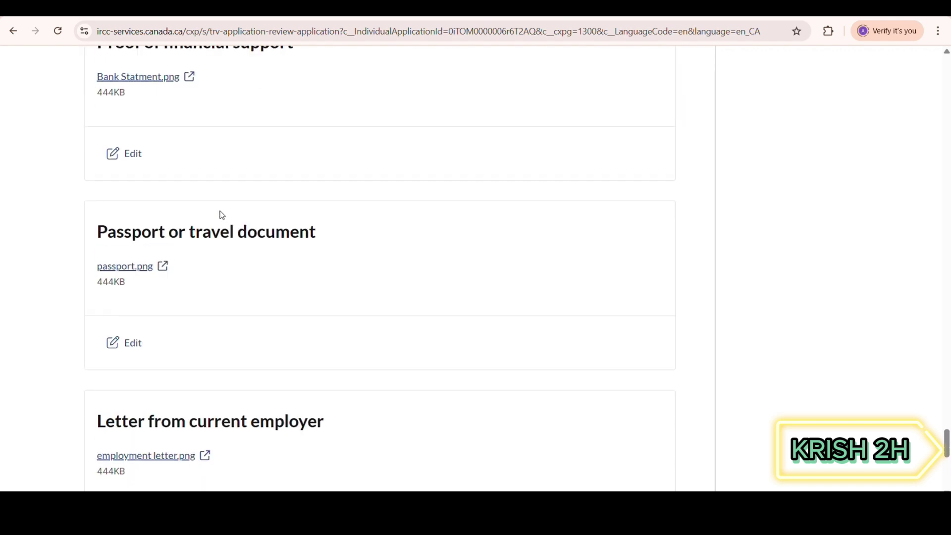
{"action": "scroll", "coordinate": [222, 217], "scroll_direction": "down", "scroll_amount": 5}
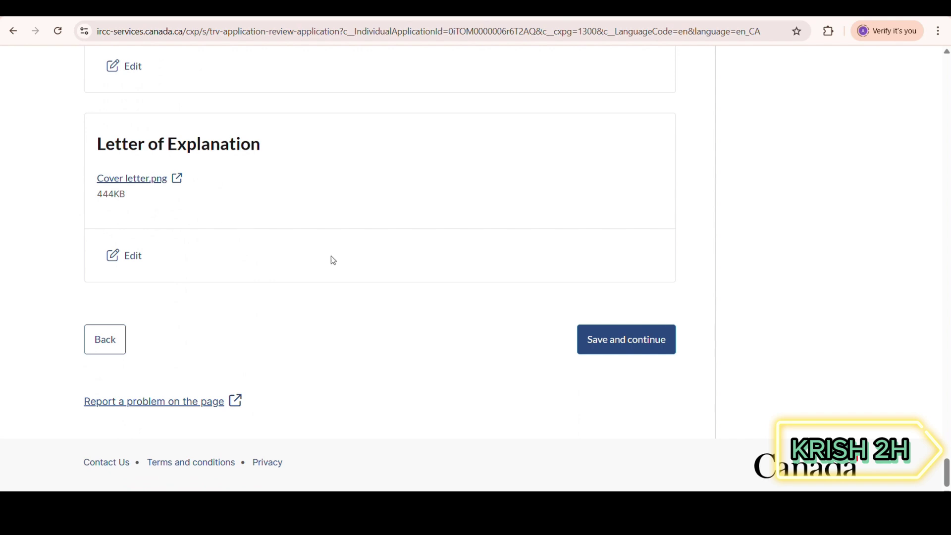
{"action": "left_click", "coordinate": [606, 344]}
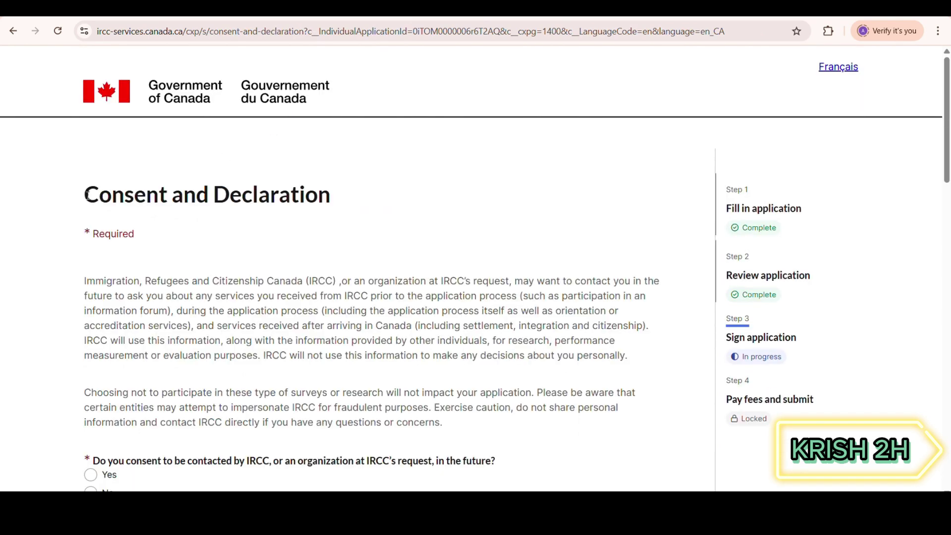
Step: Read the consent and declaration, then sign the application and confirm the signature
{"action": "left_click_drag", "start_coordinate": [85, 195], "coordinate": [343, 203]}
{"action": "scroll", "coordinate": [327, 198], "scroll_direction": "down", "scroll_amount": 5}
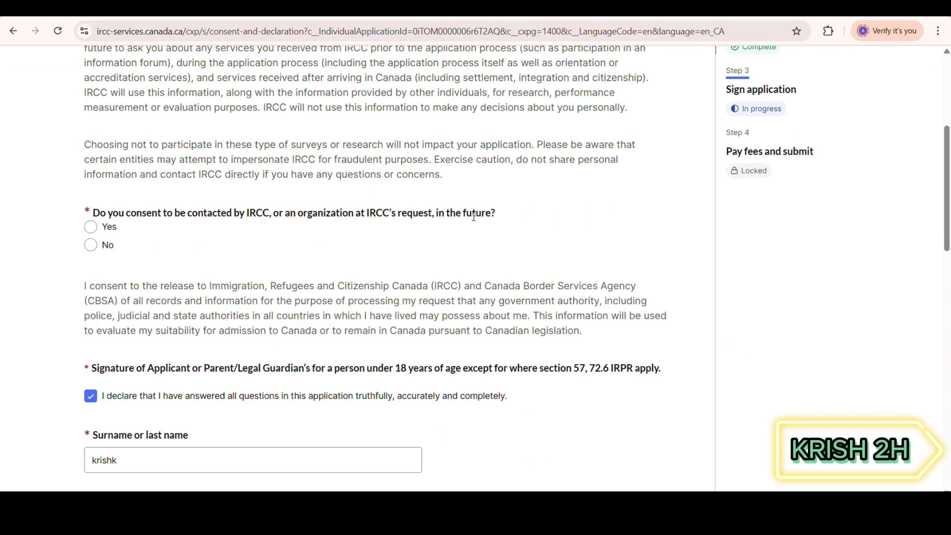
{"action": "left_click_drag", "start_coordinate": [489, 216], "coordinate": [463, 214]}
{"action": "scroll", "coordinate": [154, 238], "scroll_direction": "down", "scroll_amount": 3}
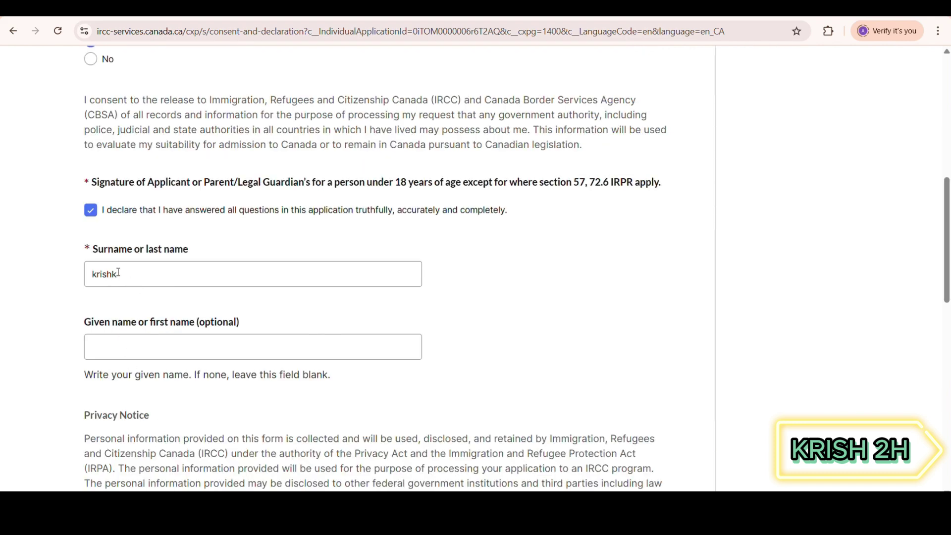
{"action": "scroll", "coordinate": [148, 359], "scroll_direction": "down", "scroll_amount": 12}
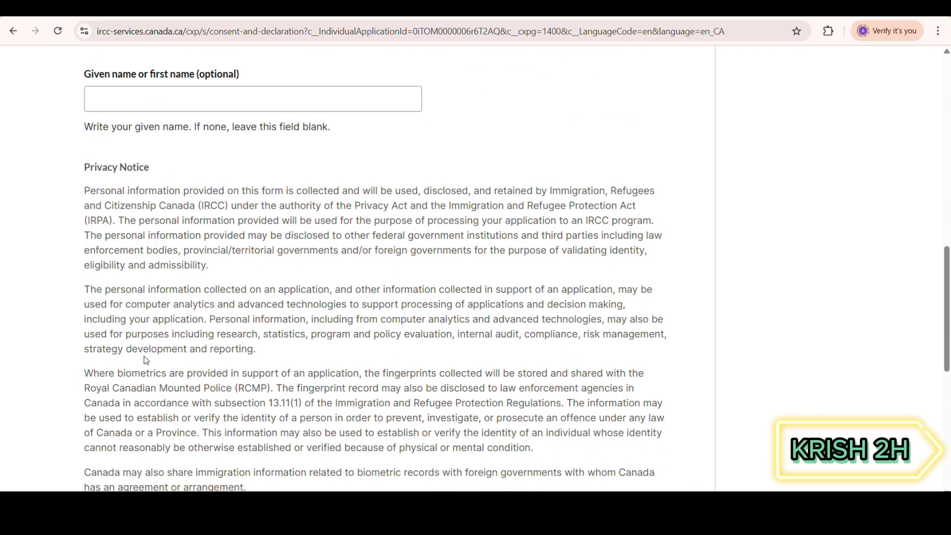
{"action": "left_click", "coordinate": [130, 363]}
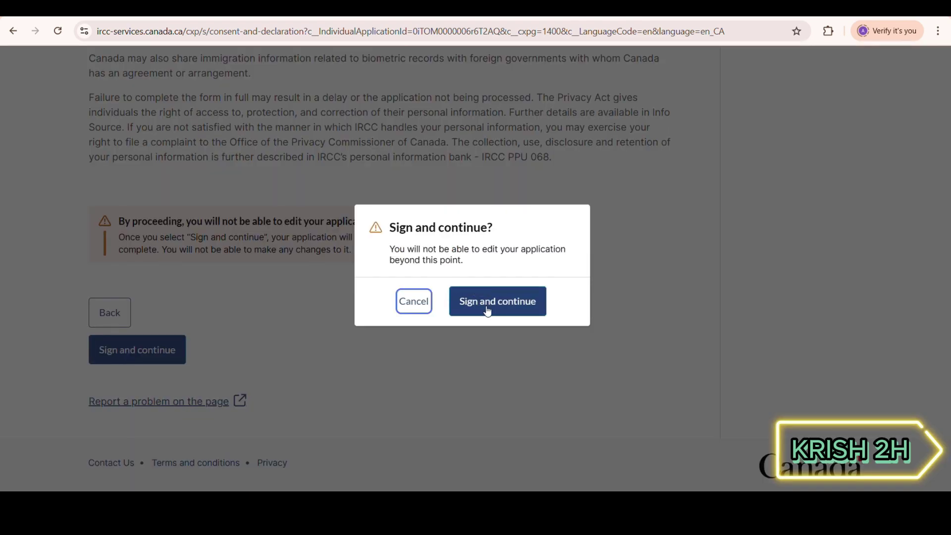
{"action": "left_click", "coordinate": [486, 310]}
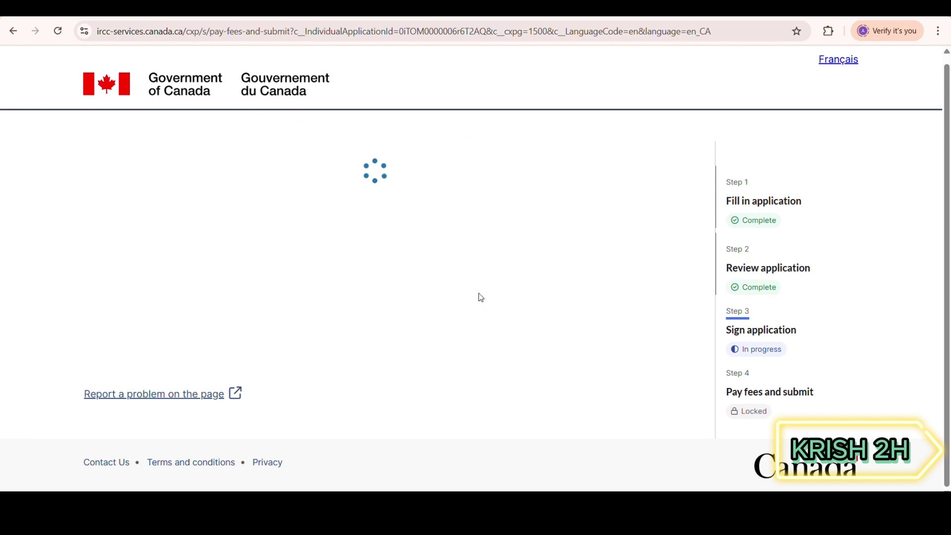
Step: Review the $185.00 CAD fee table and proceed to the IRCC Payment checkout
{"action": "left_click_drag", "start_coordinate": [85, 266], "coordinate": [301, 271]}
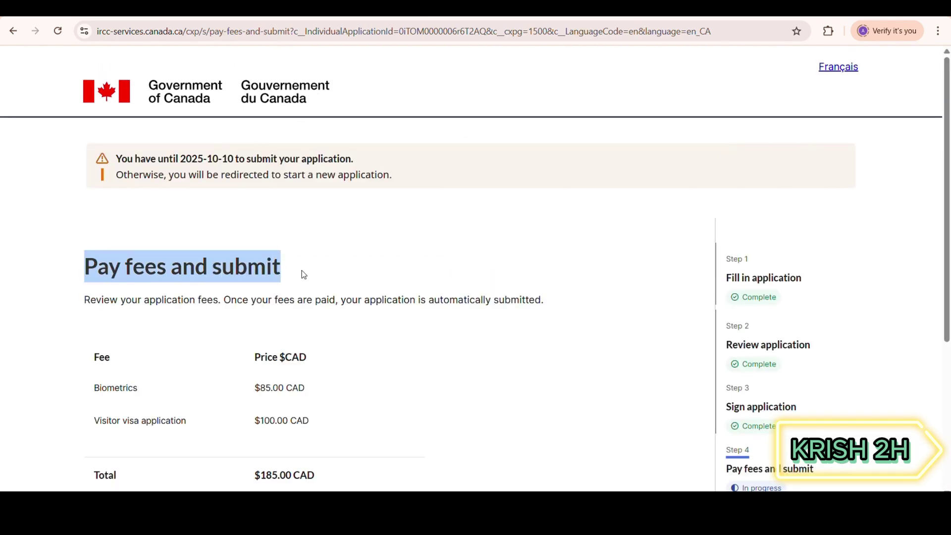
{"action": "left_click", "coordinate": [299, 263]}
{"action": "scroll", "coordinate": [299, 263], "scroll_direction": "down", "scroll_amount": 3}
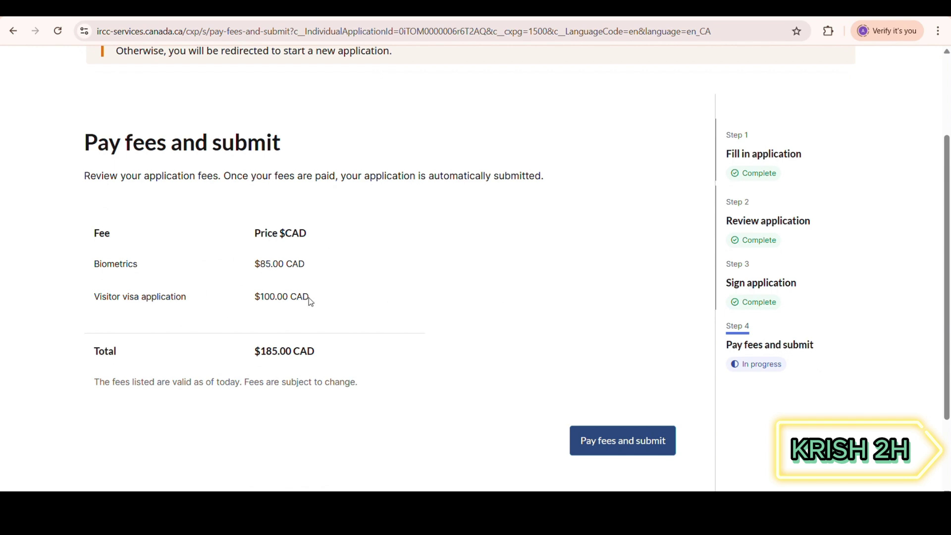
{"action": "scroll", "coordinate": [310, 301], "scroll_direction": "down", "scroll_amount": 1}
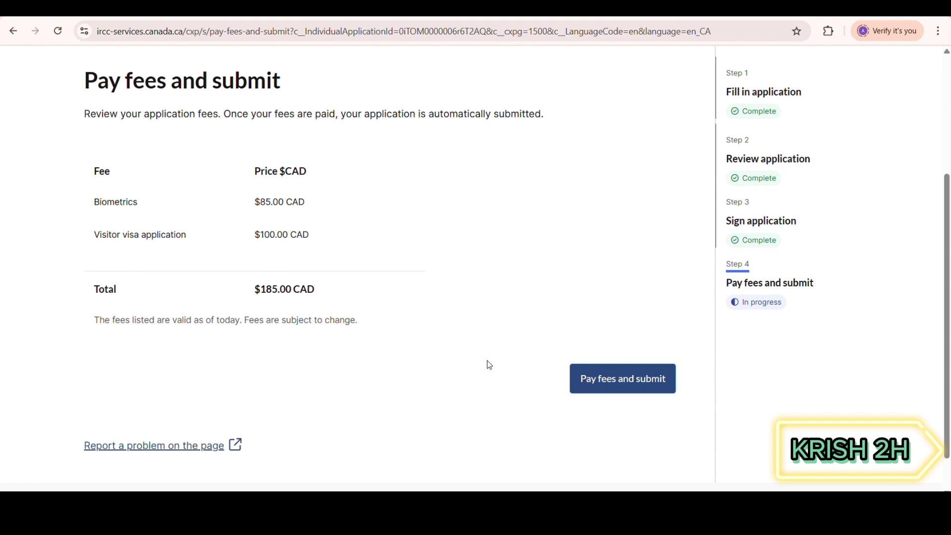
{"action": "left_click", "coordinate": [605, 385]}
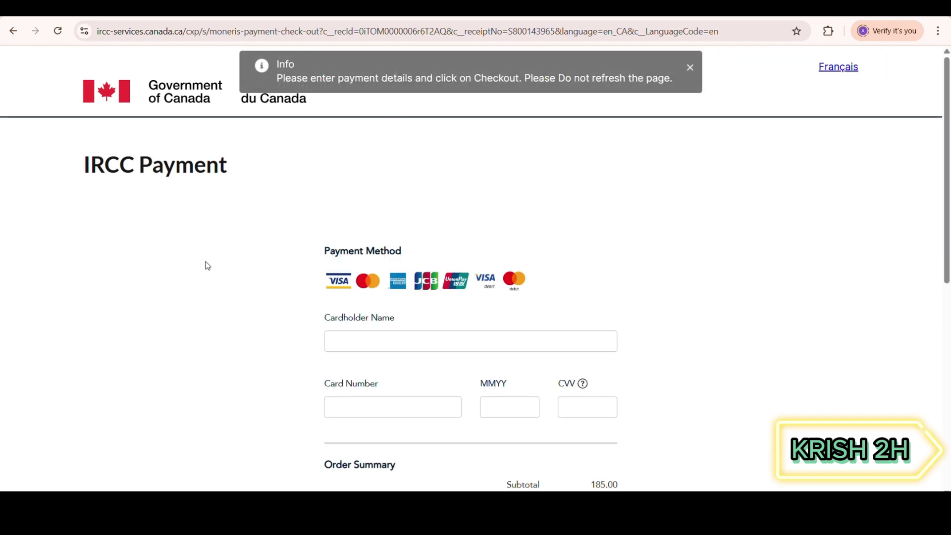
{"action": "left_click_drag", "start_coordinate": [84, 169], "coordinate": [242, 176]}
{"action": "scroll", "coordinate": [239, 204], "scroll_direction": "down", "scroll_amount": 4}
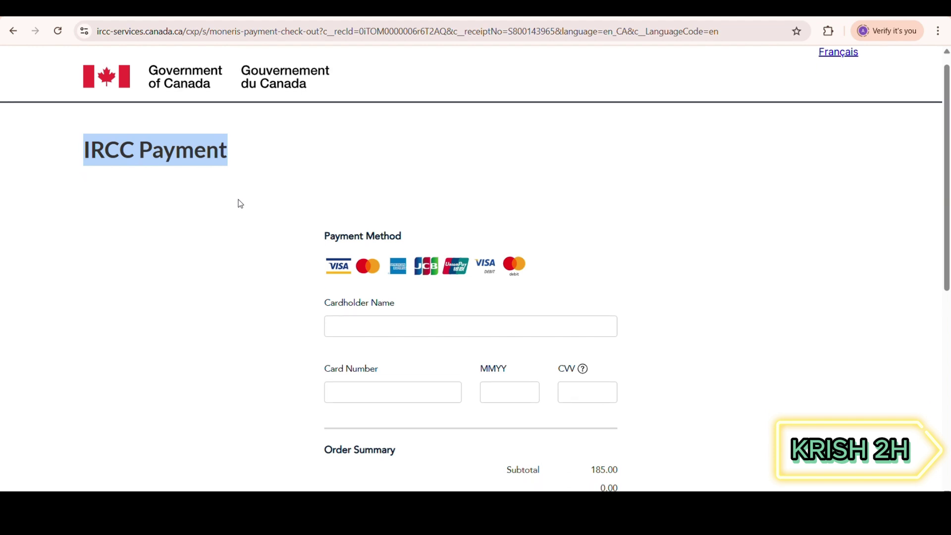